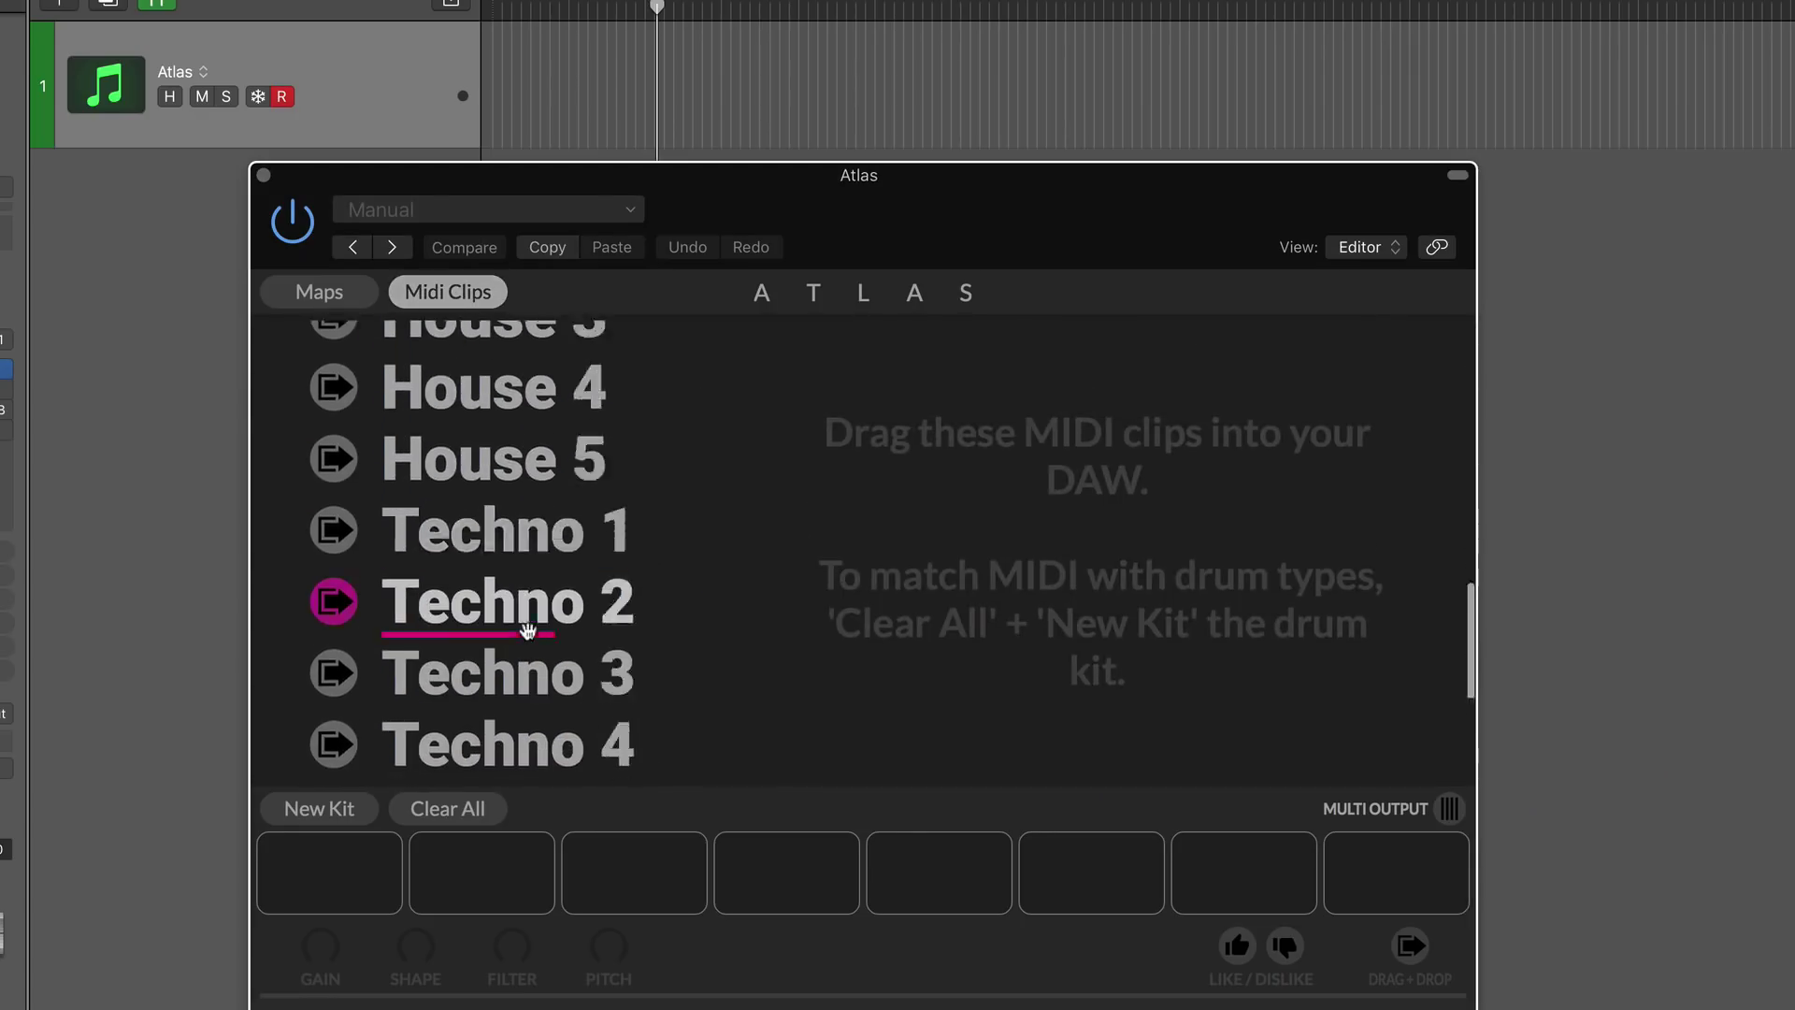
Drop the House 2 clip on the Atlas track, load the House Misc 1 map, and generate a new kit
scroll(528, 632, "up", 3)
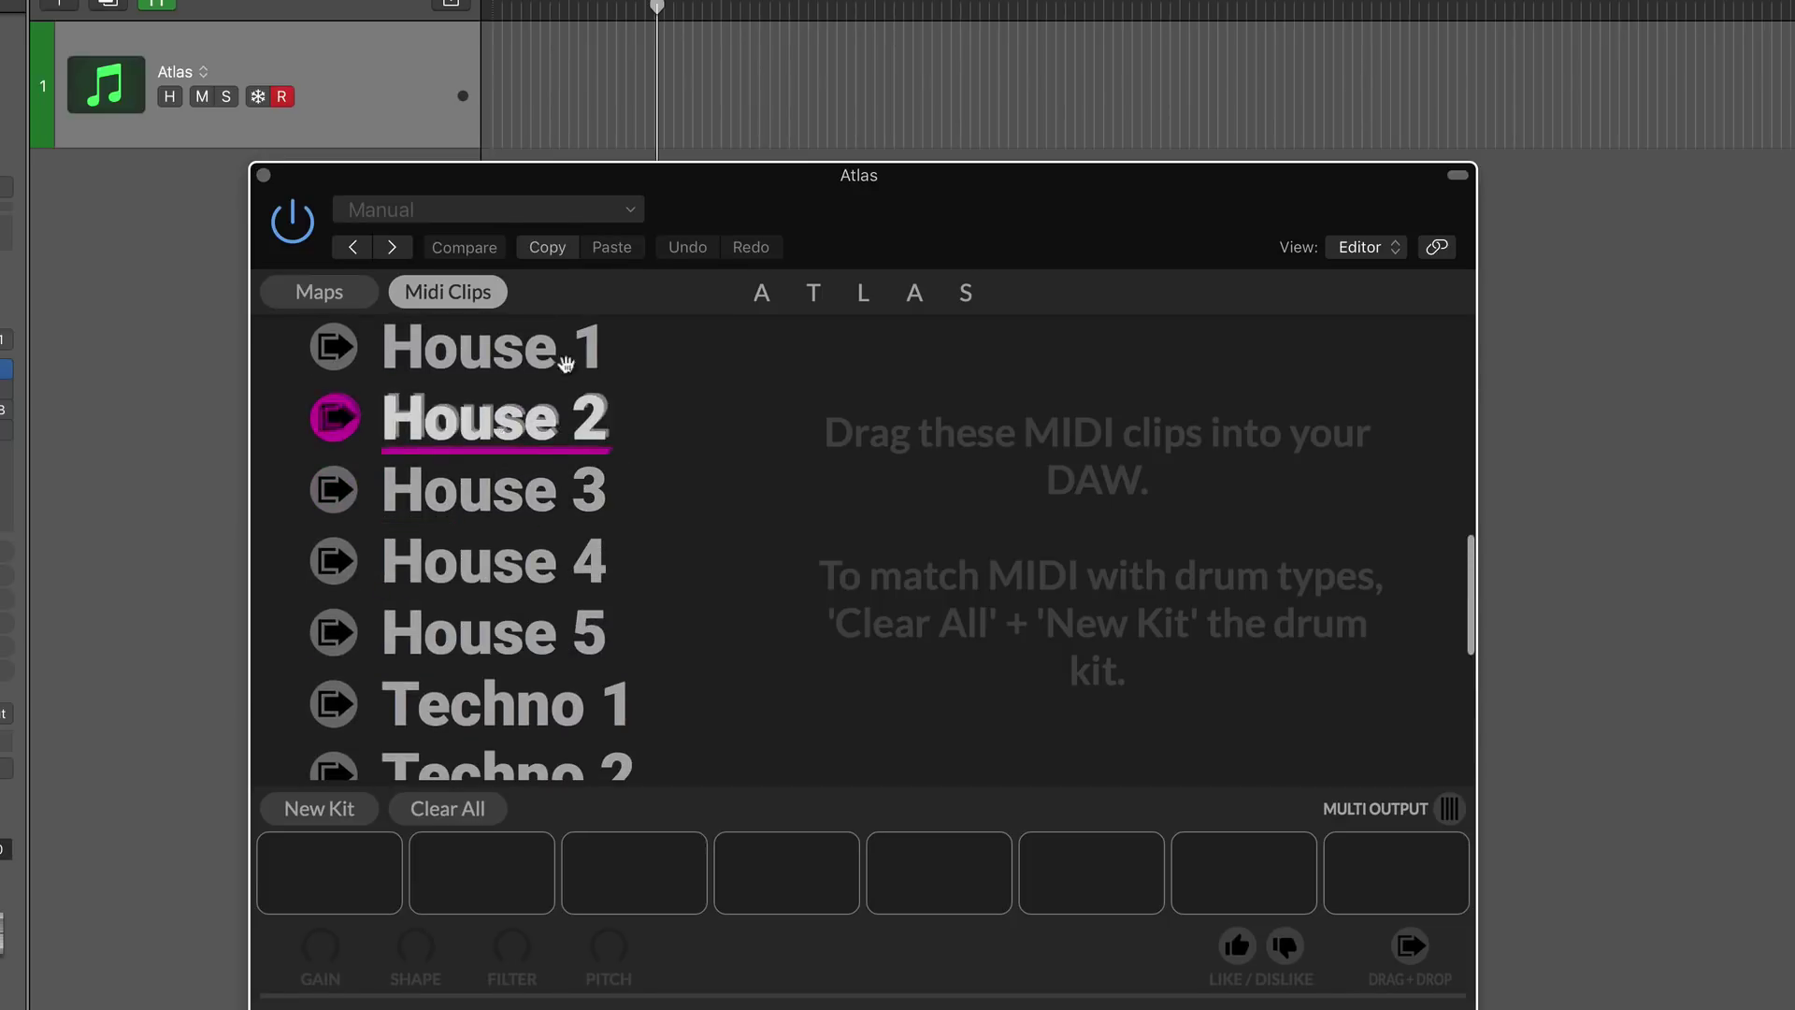
left_click_drag(565, 365, 661, 93)
left_click(327, 297)
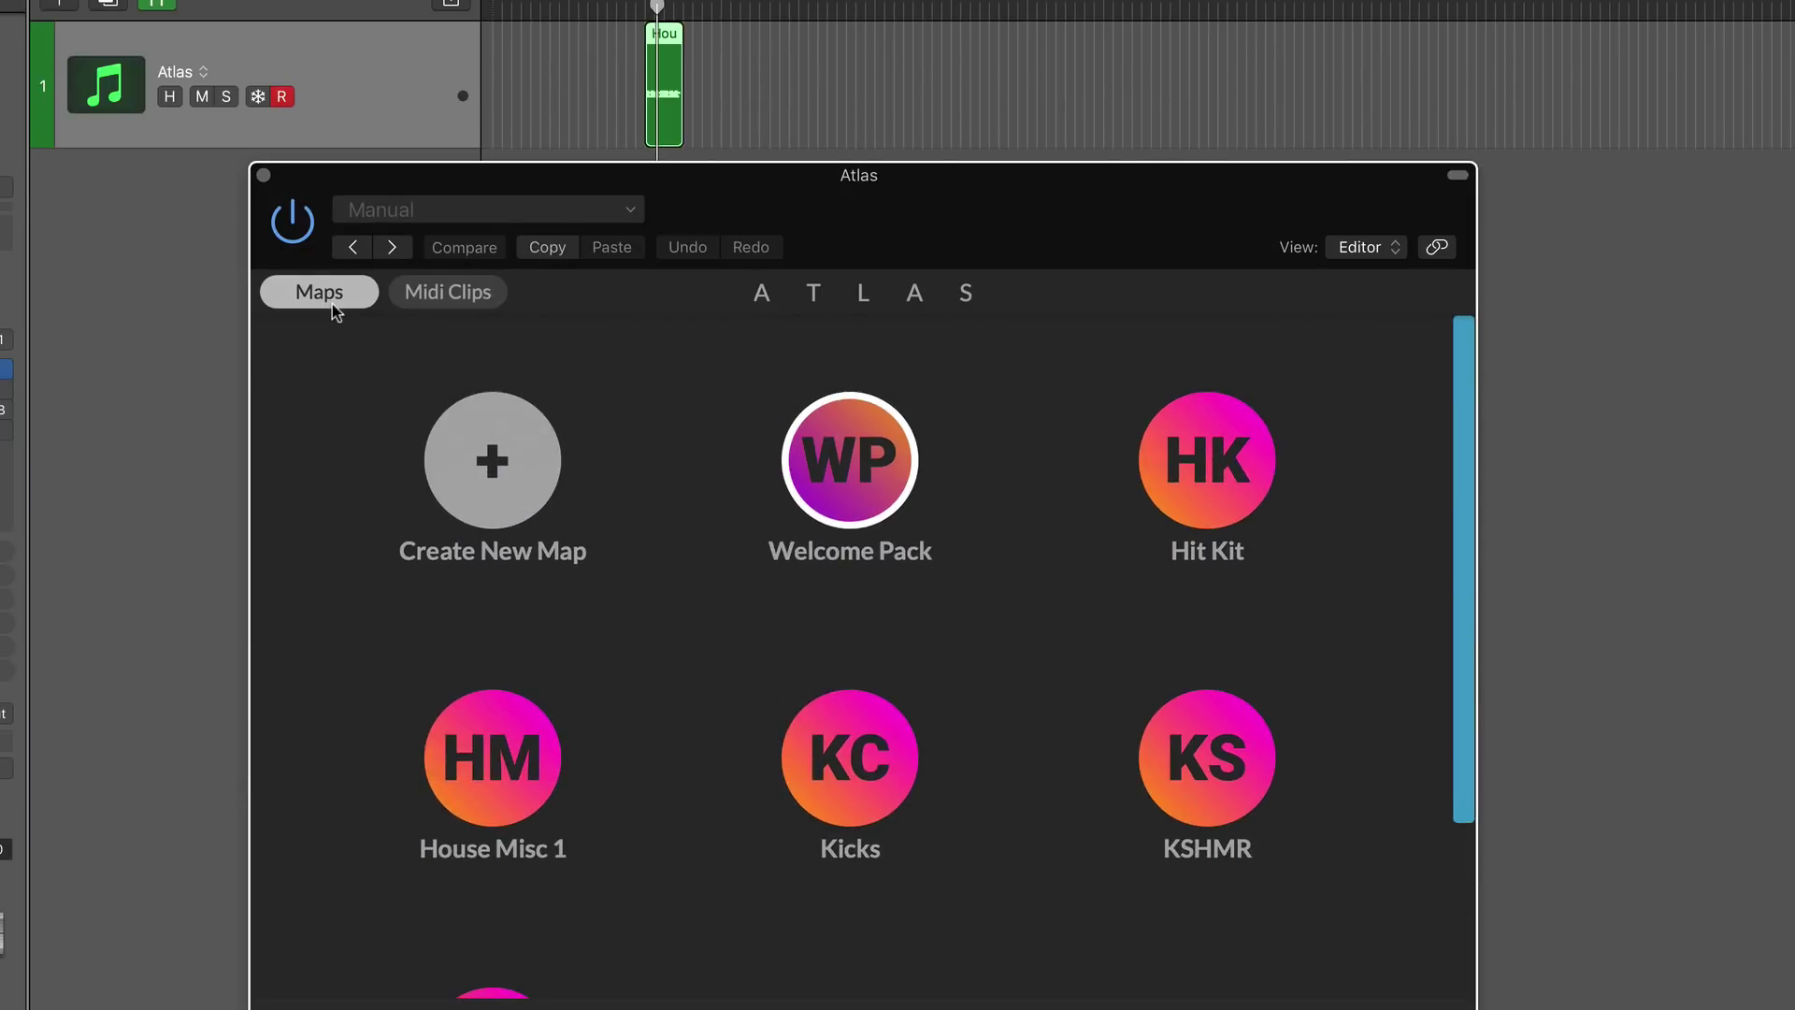
left_click(477, 758)
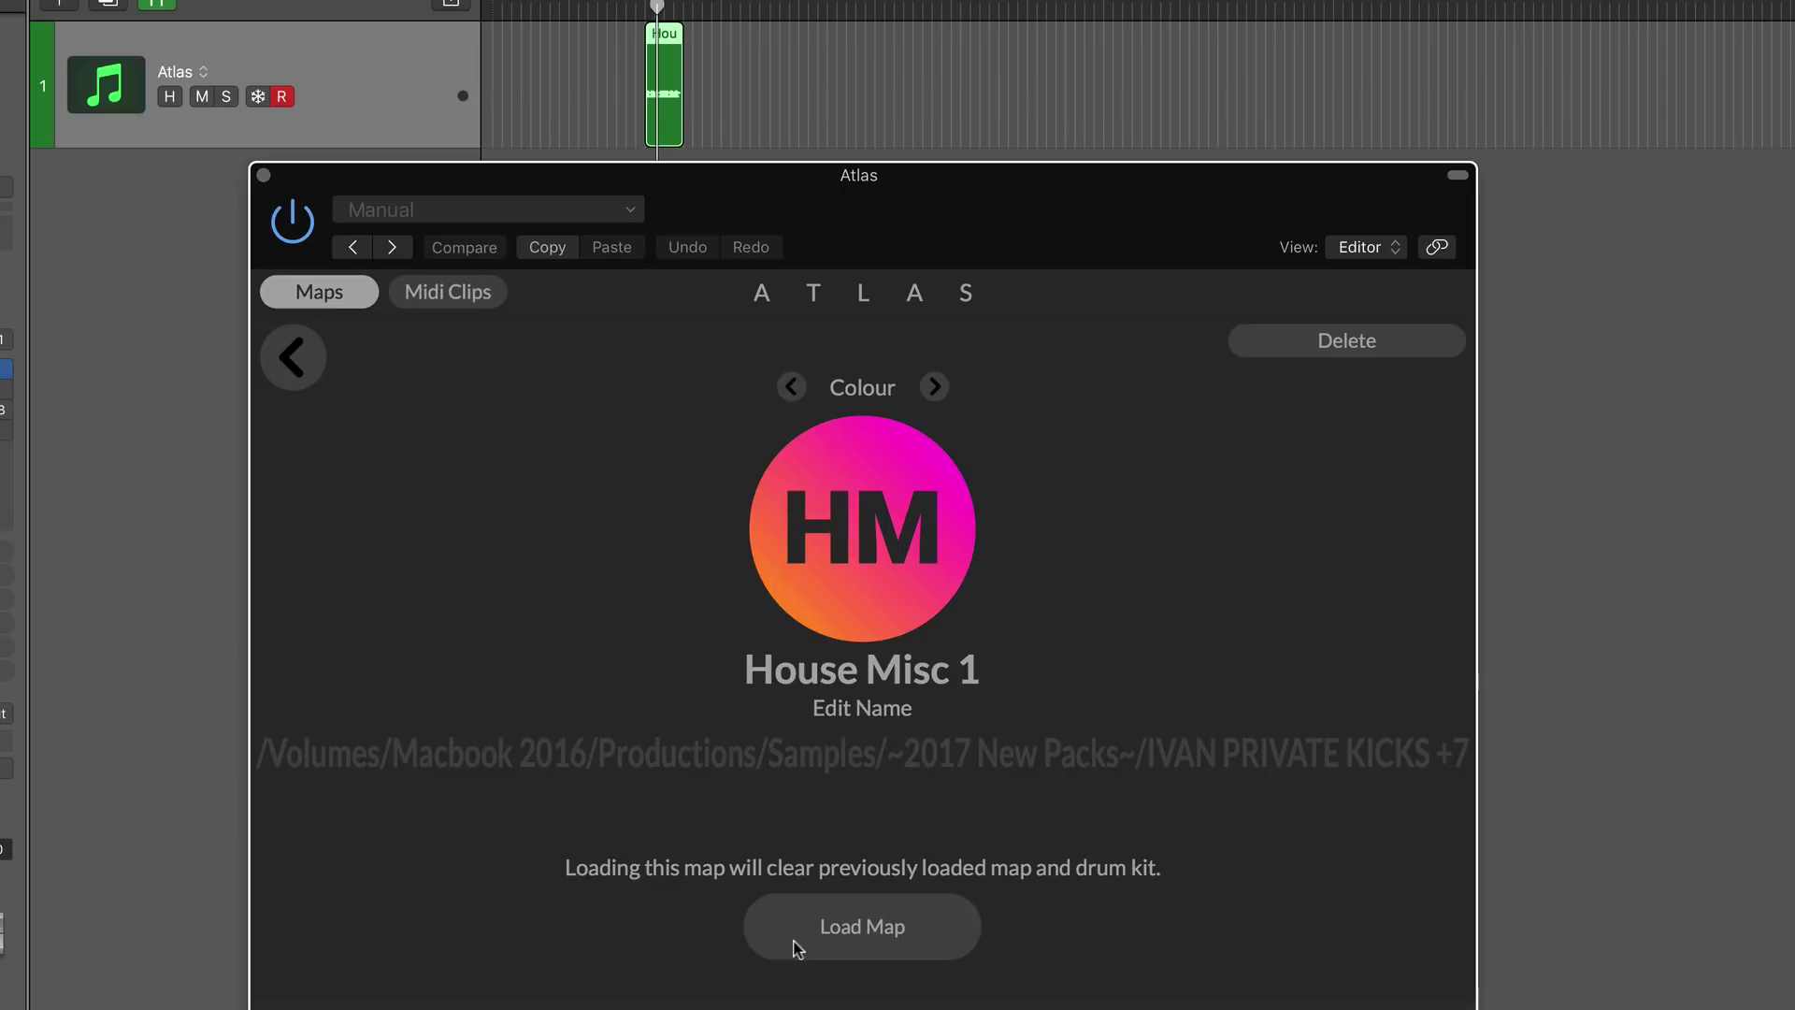
left_click(797, 948)
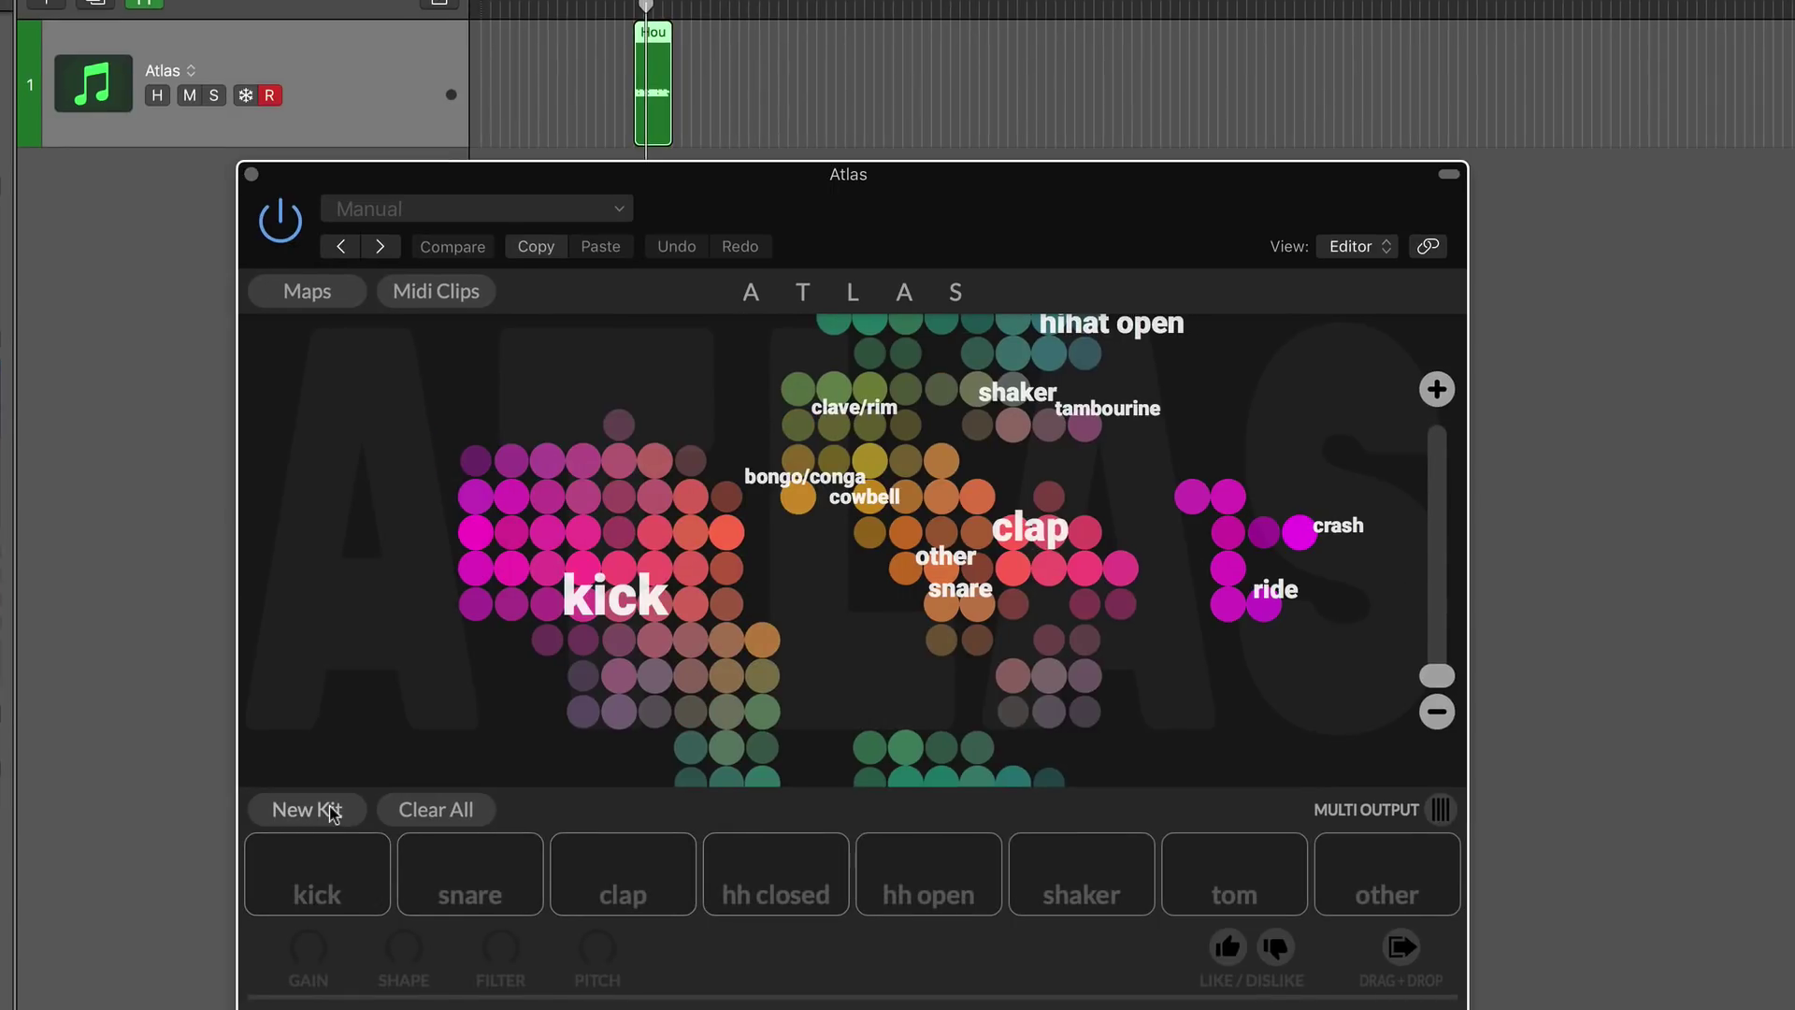
left_click(333, 812)
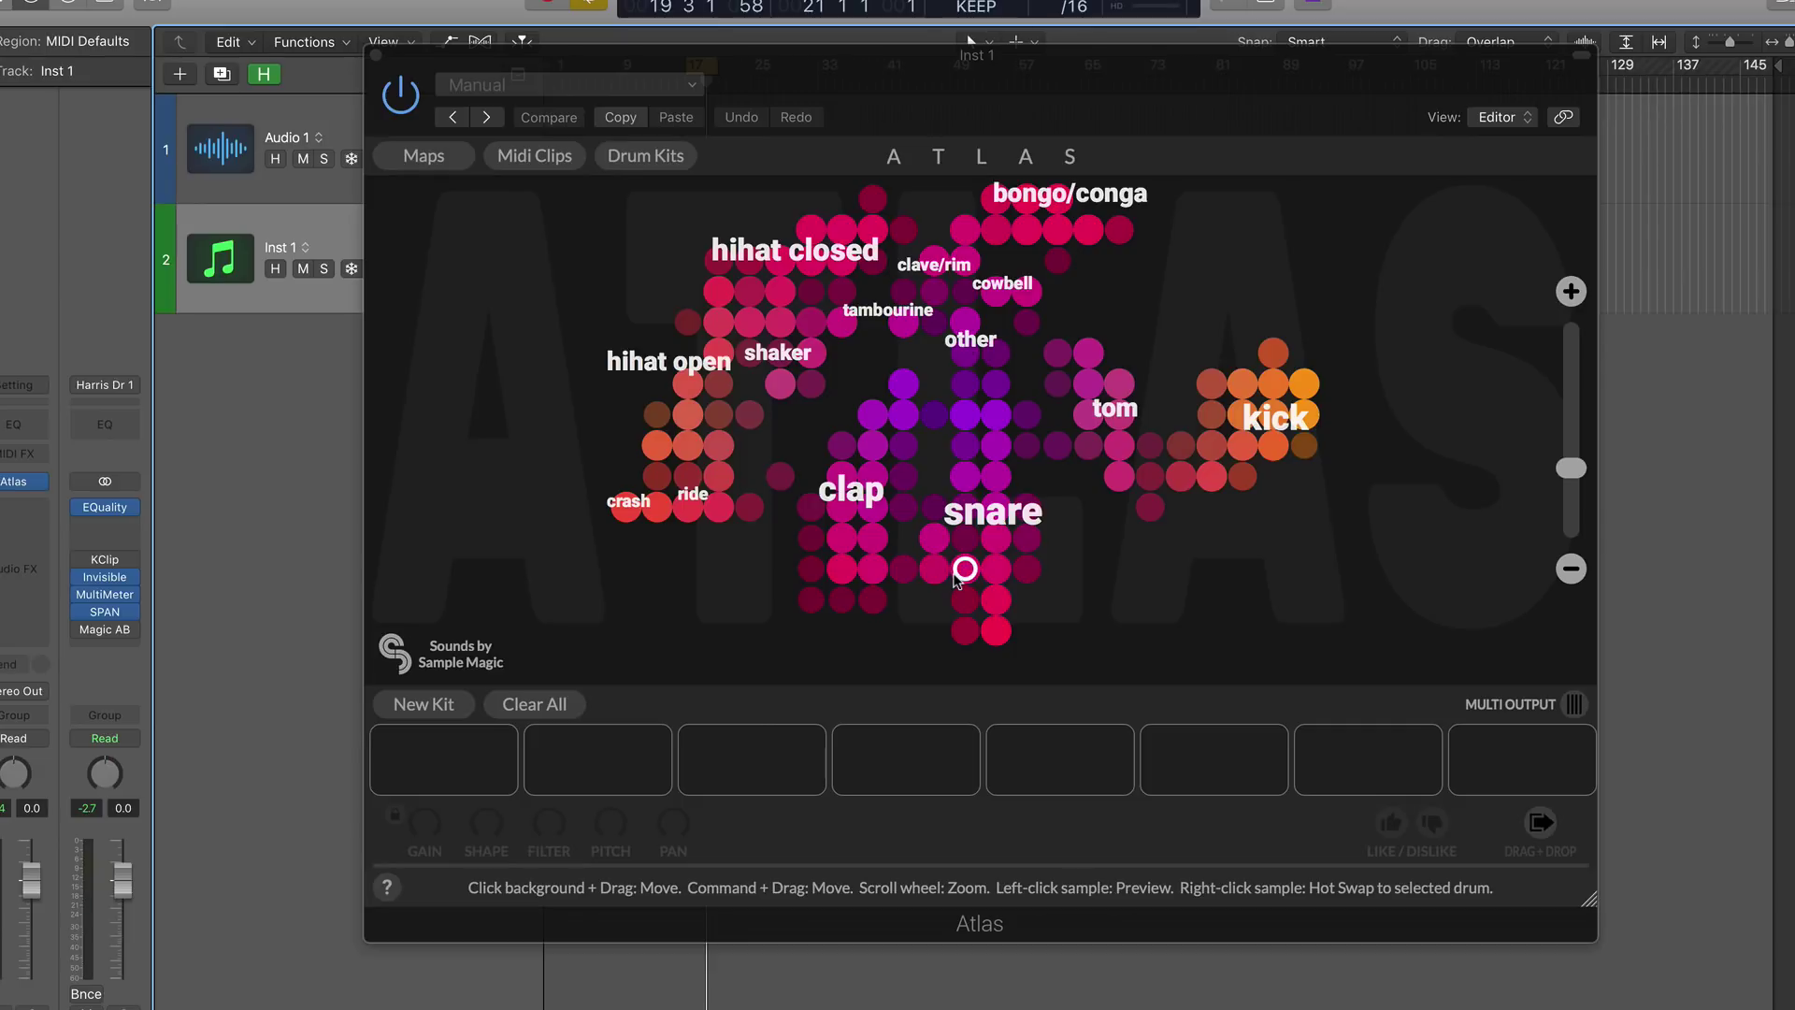
Focus the Atlas plugin window on the Inst 1 track
left_click(608, 372)
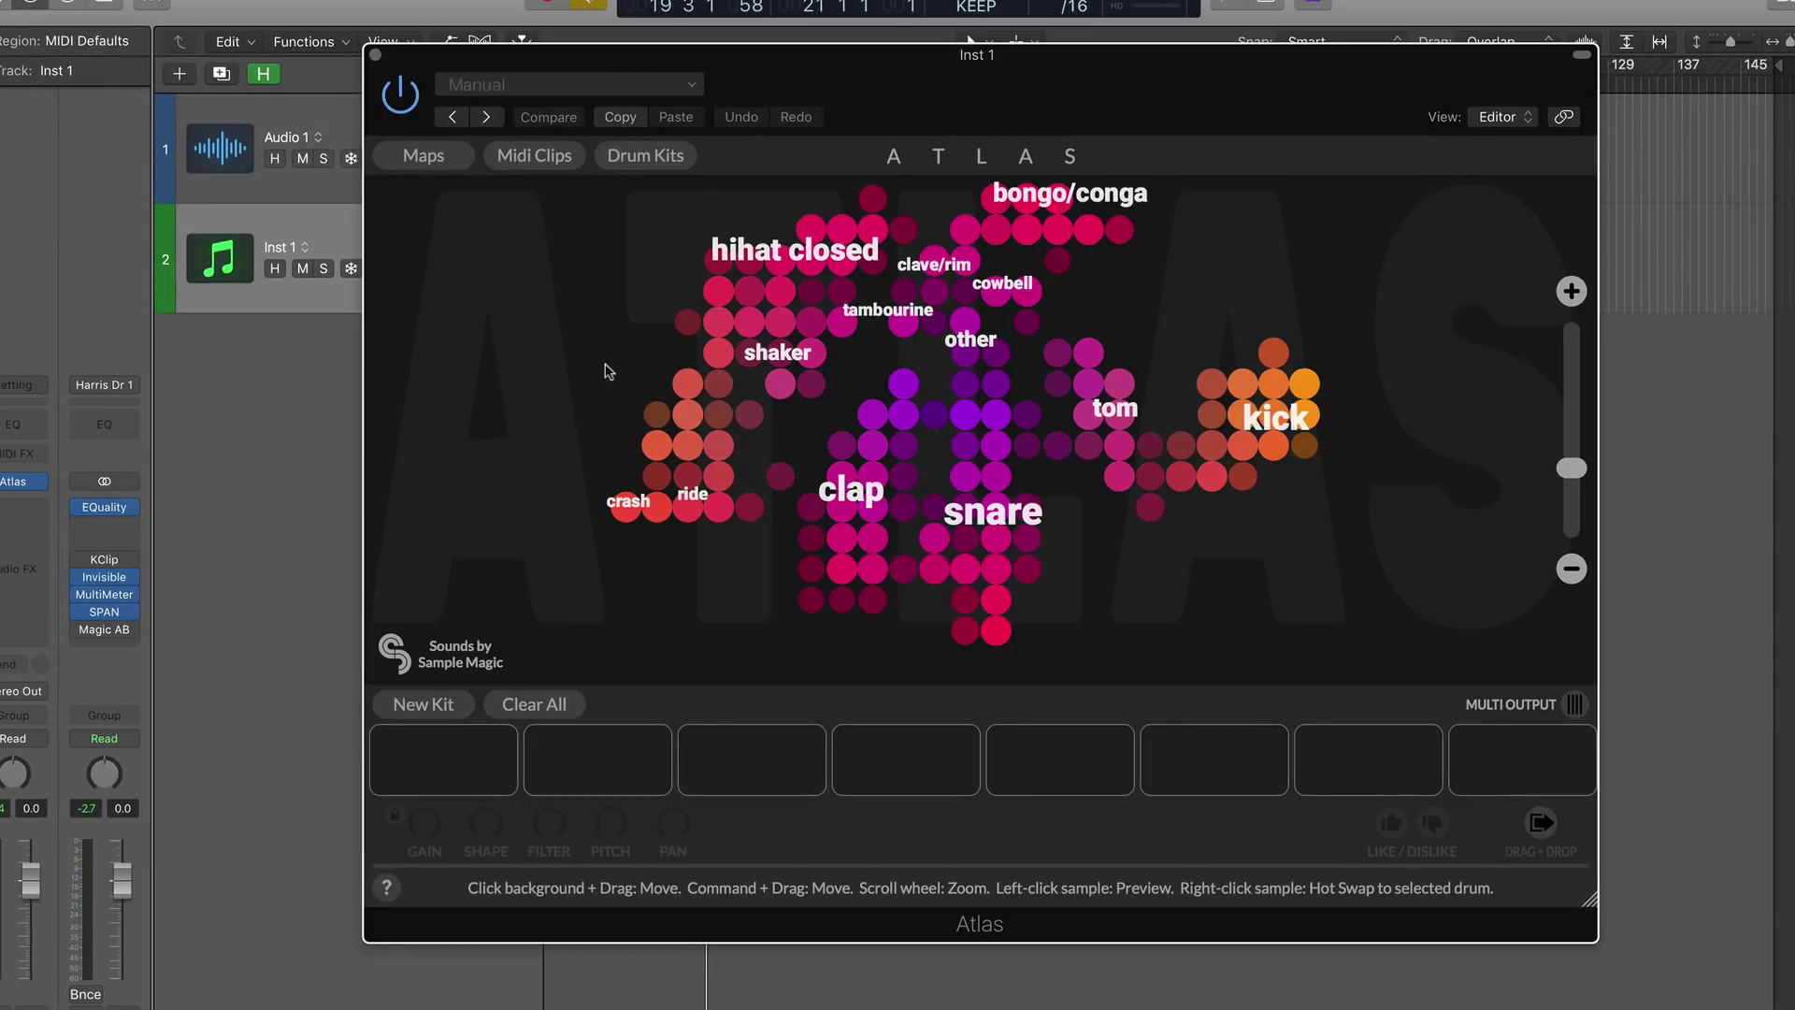
Create a new map from the Maps list and cycle its colour badge to pink
left_click(426, 157)
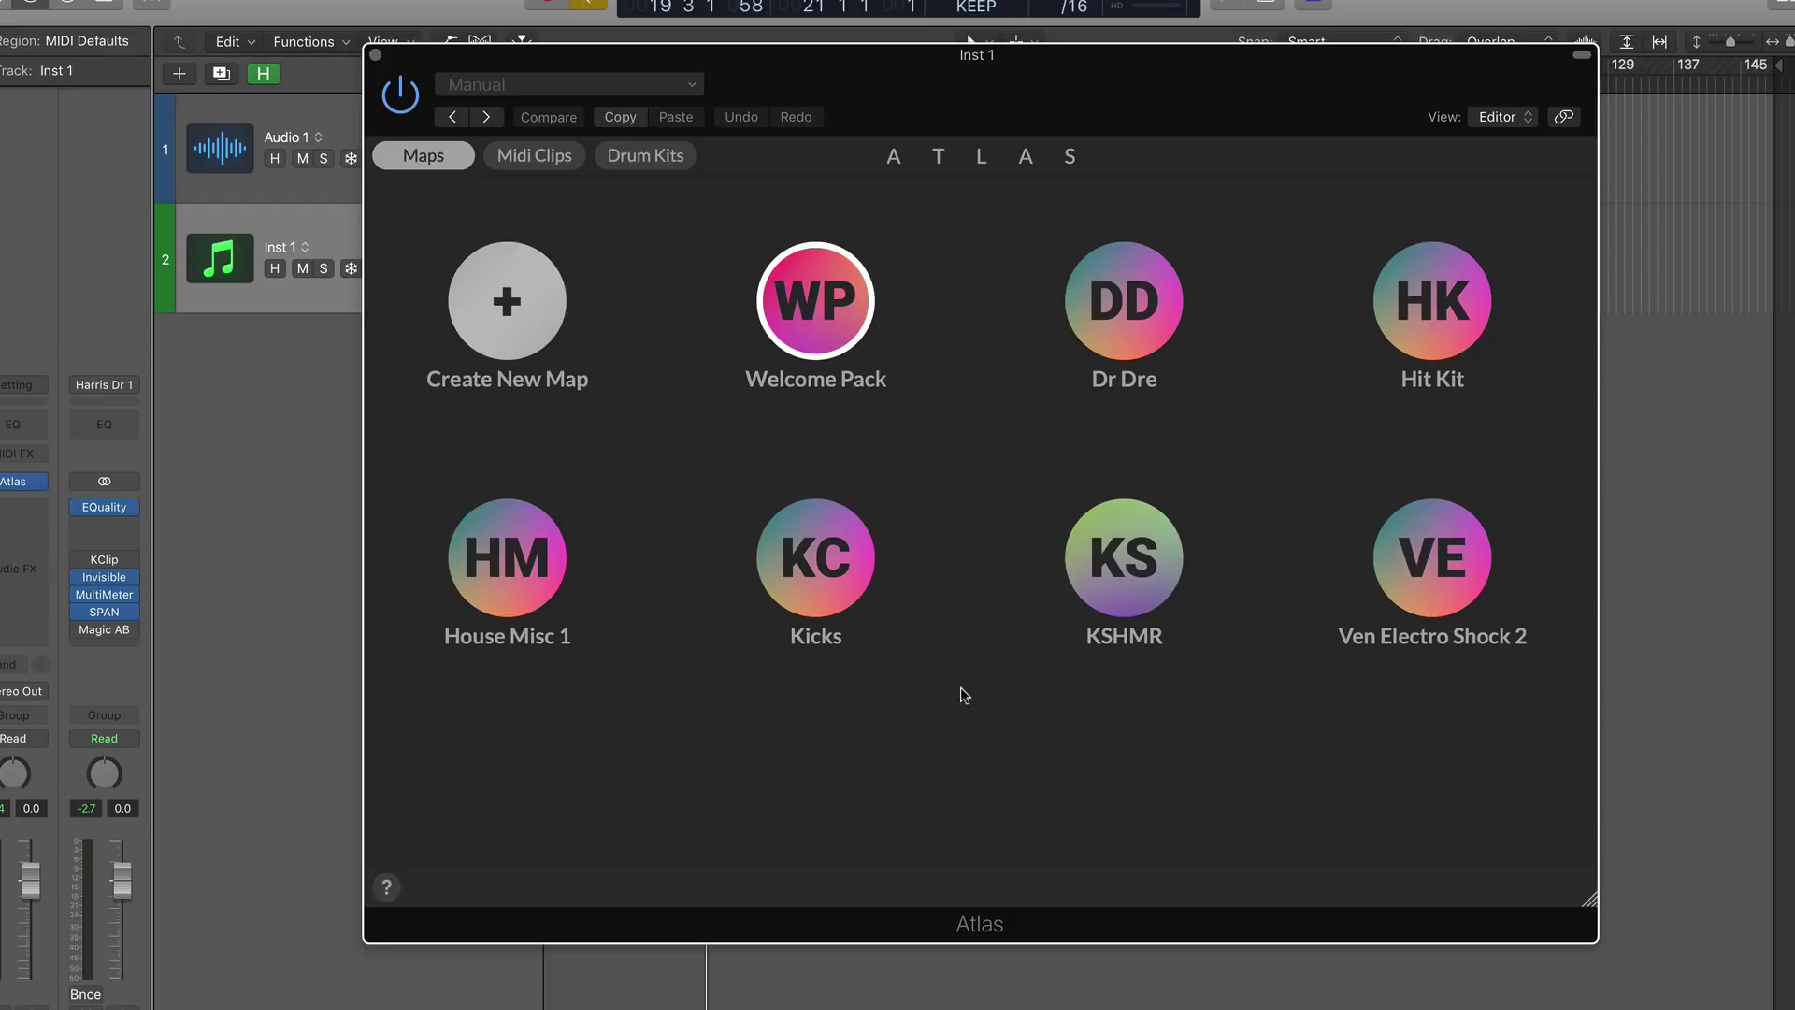
left_click(520, 303)
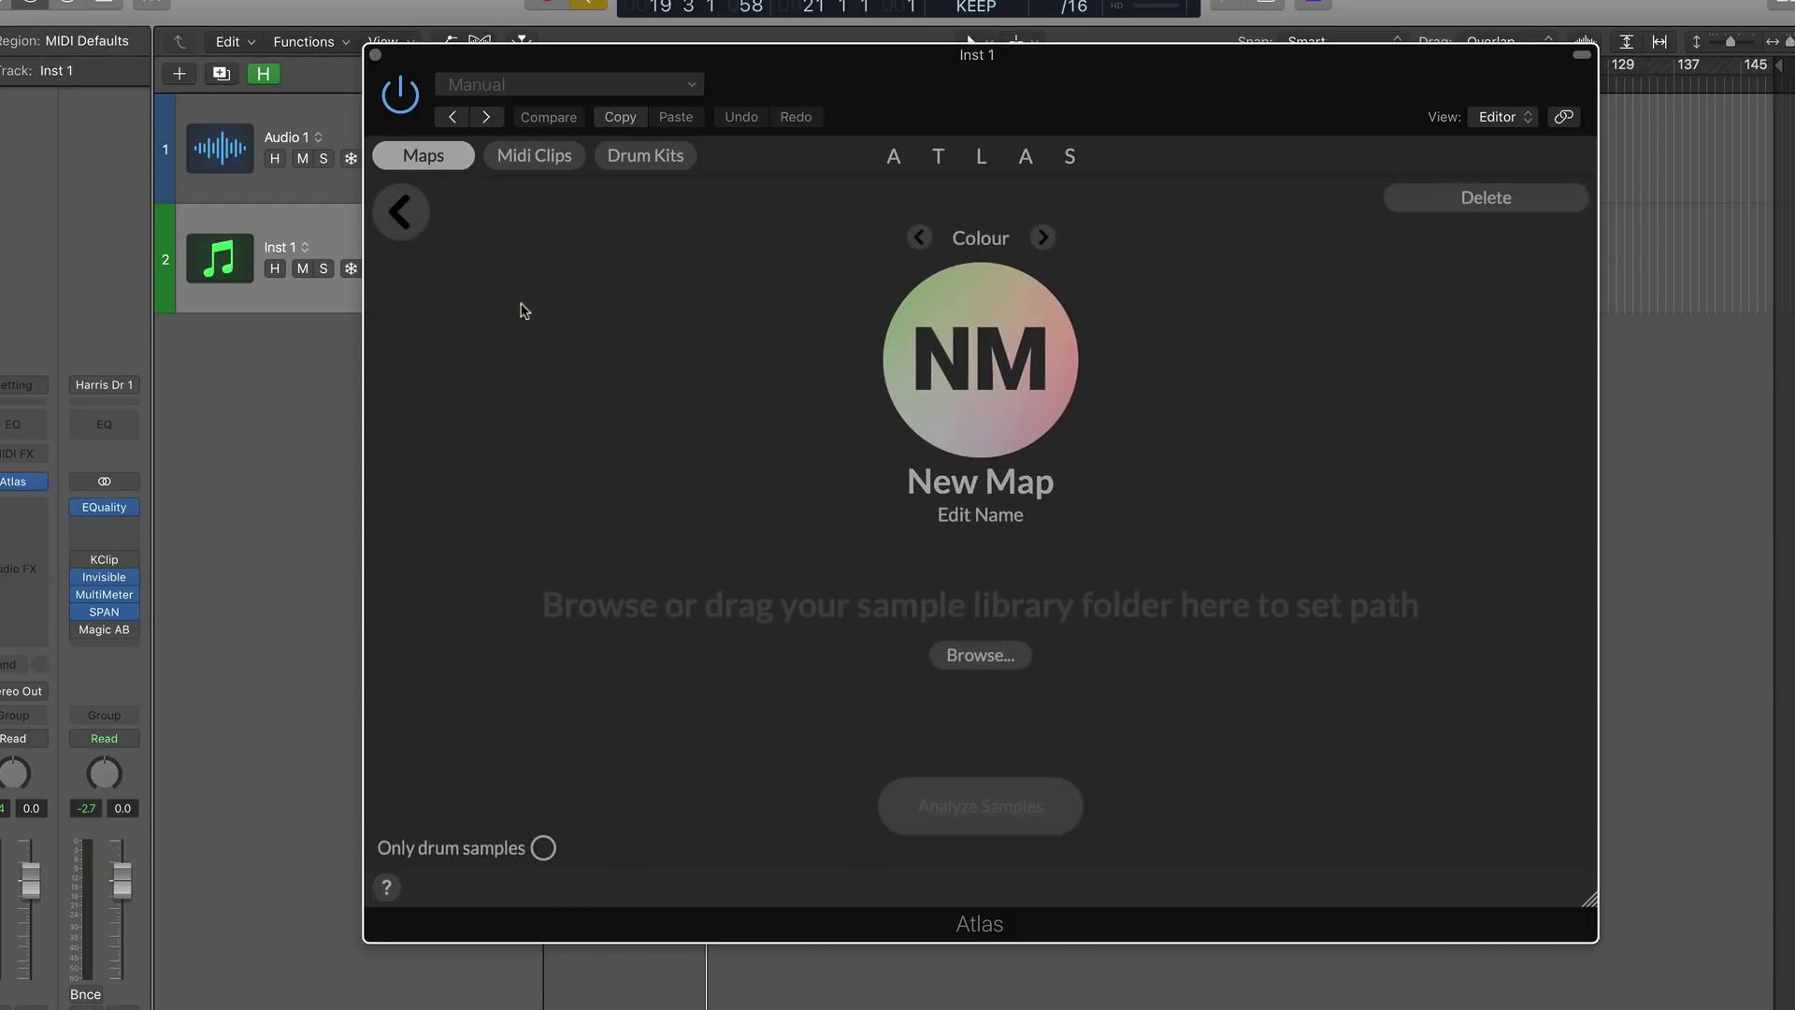
left_click(1041, 236)
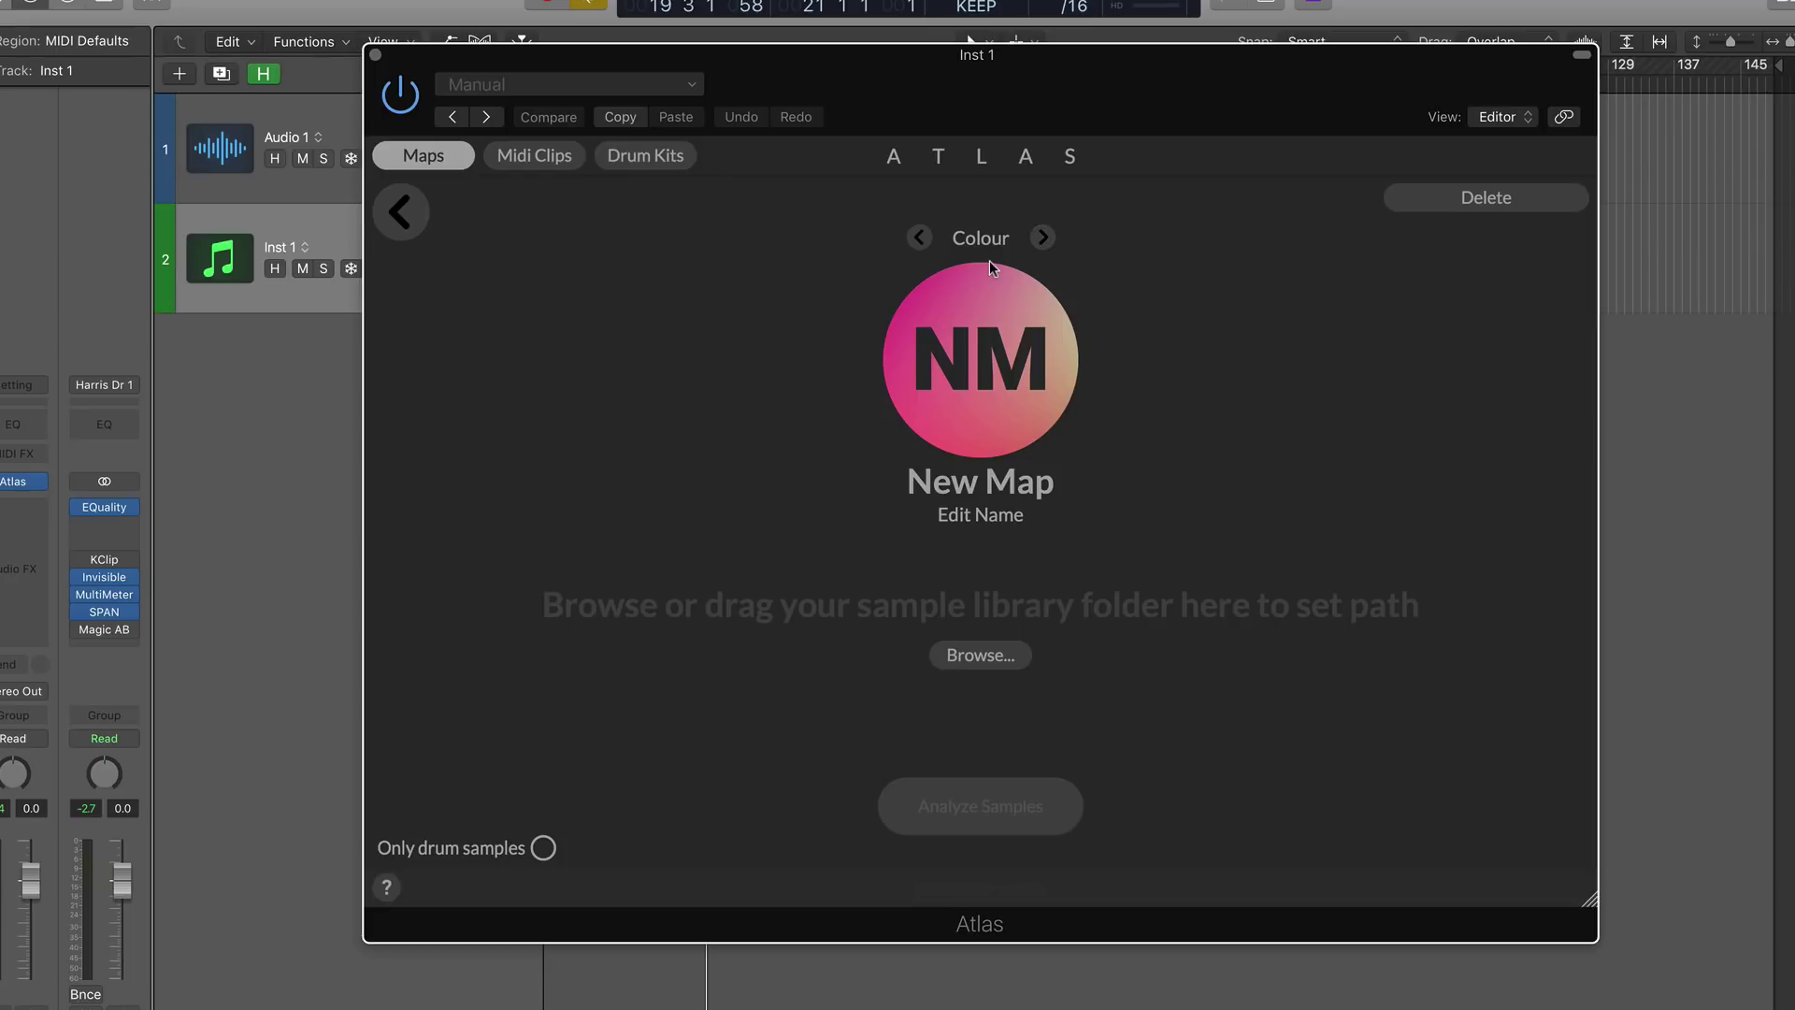
Name the new map 'Electro', then append ' House 2' to make it 'Electro House 2'
left_click(989, 524)
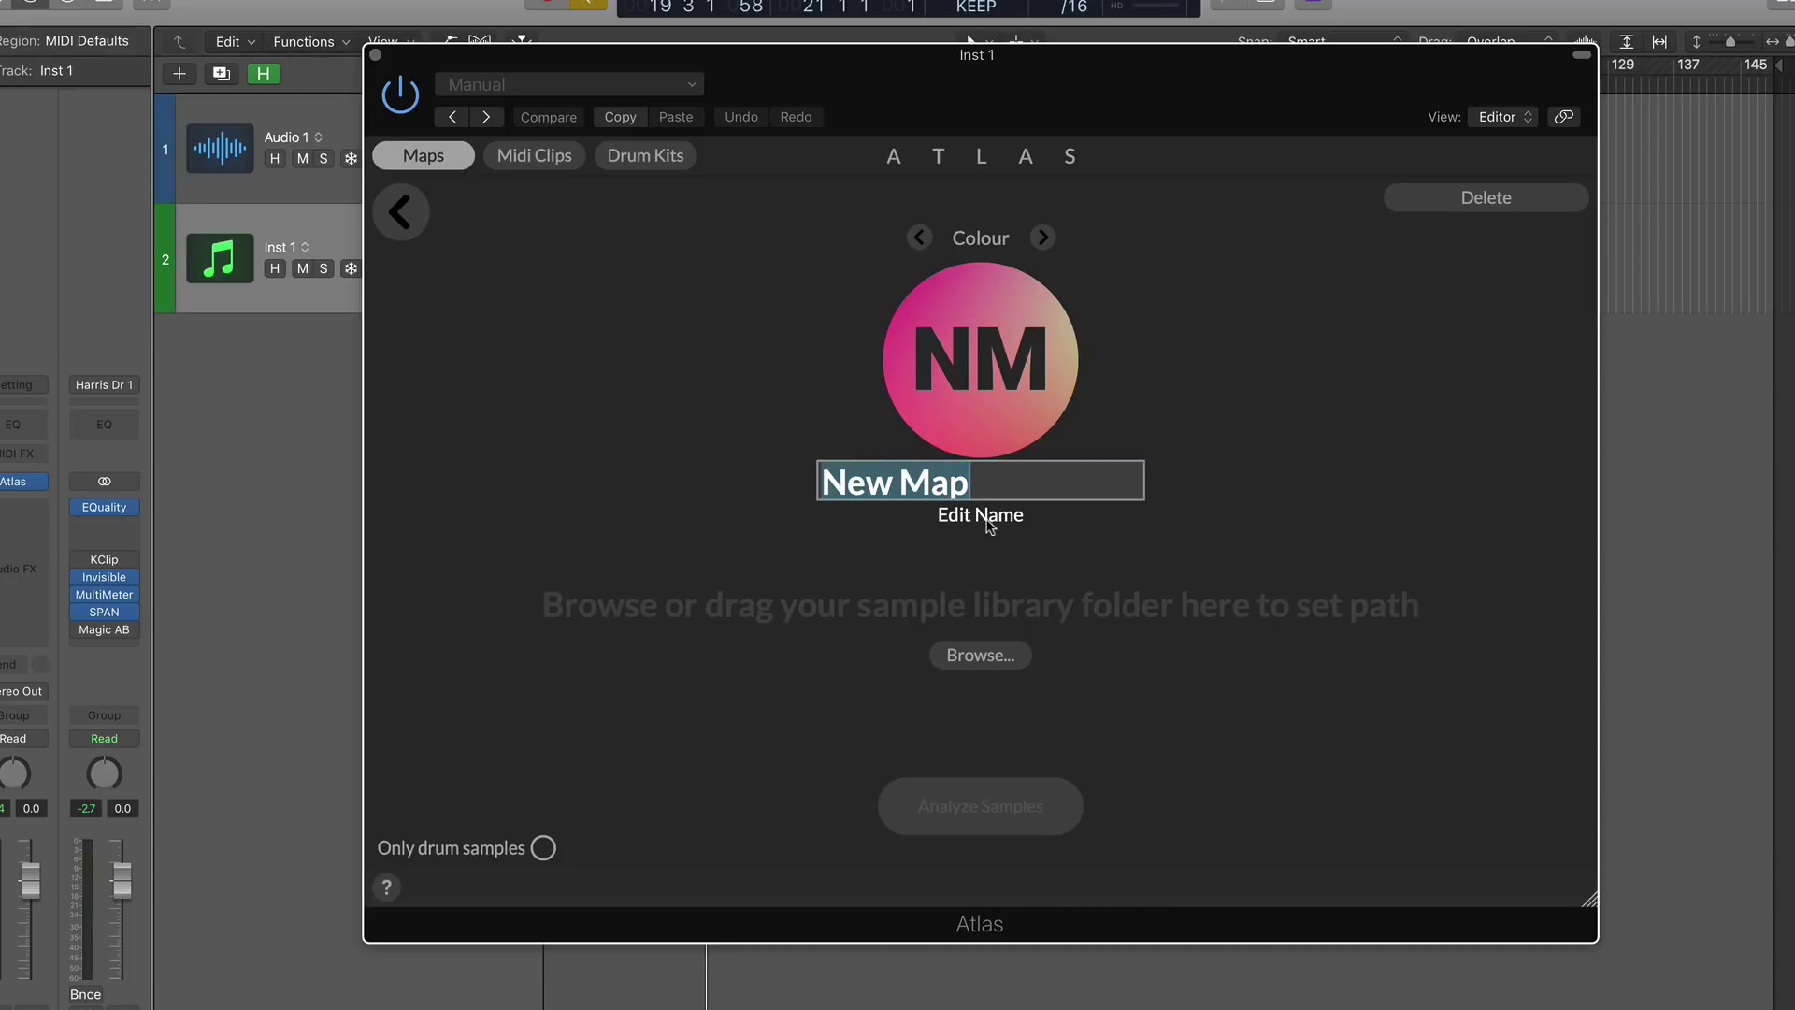
type("Electro")
key("Return")
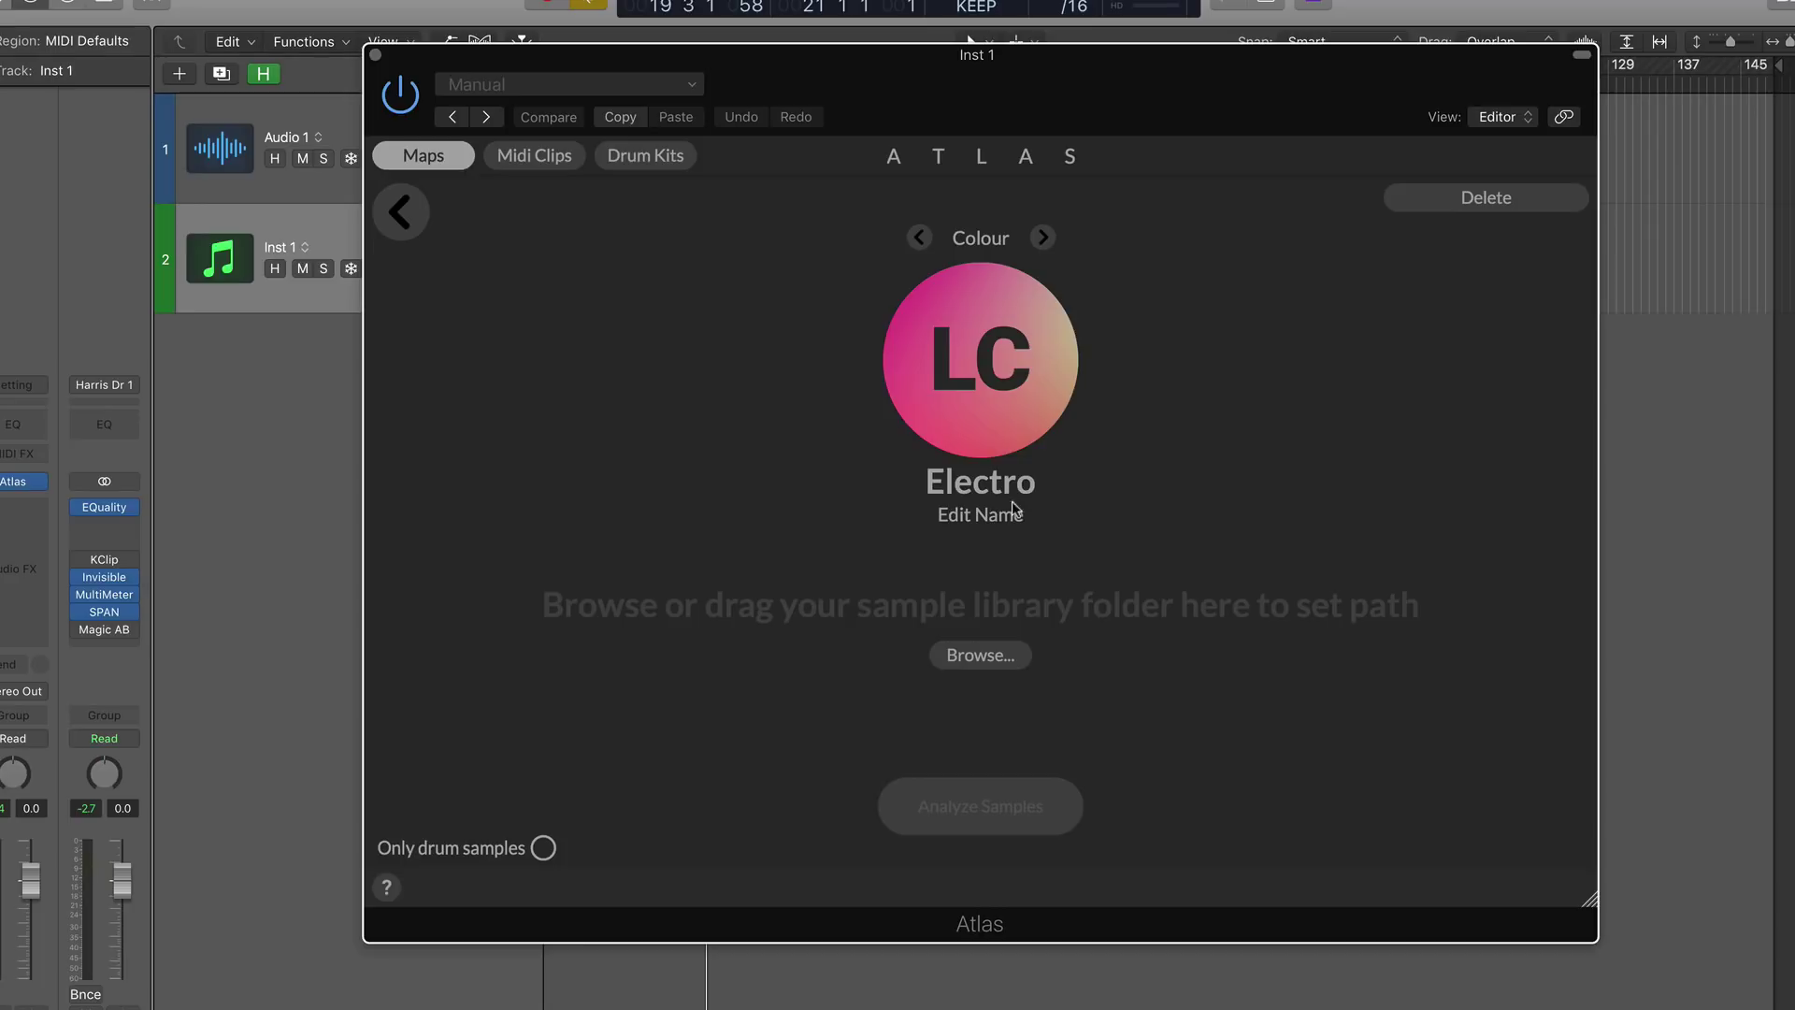
left_click(986, 519)
left_click(951, 487)
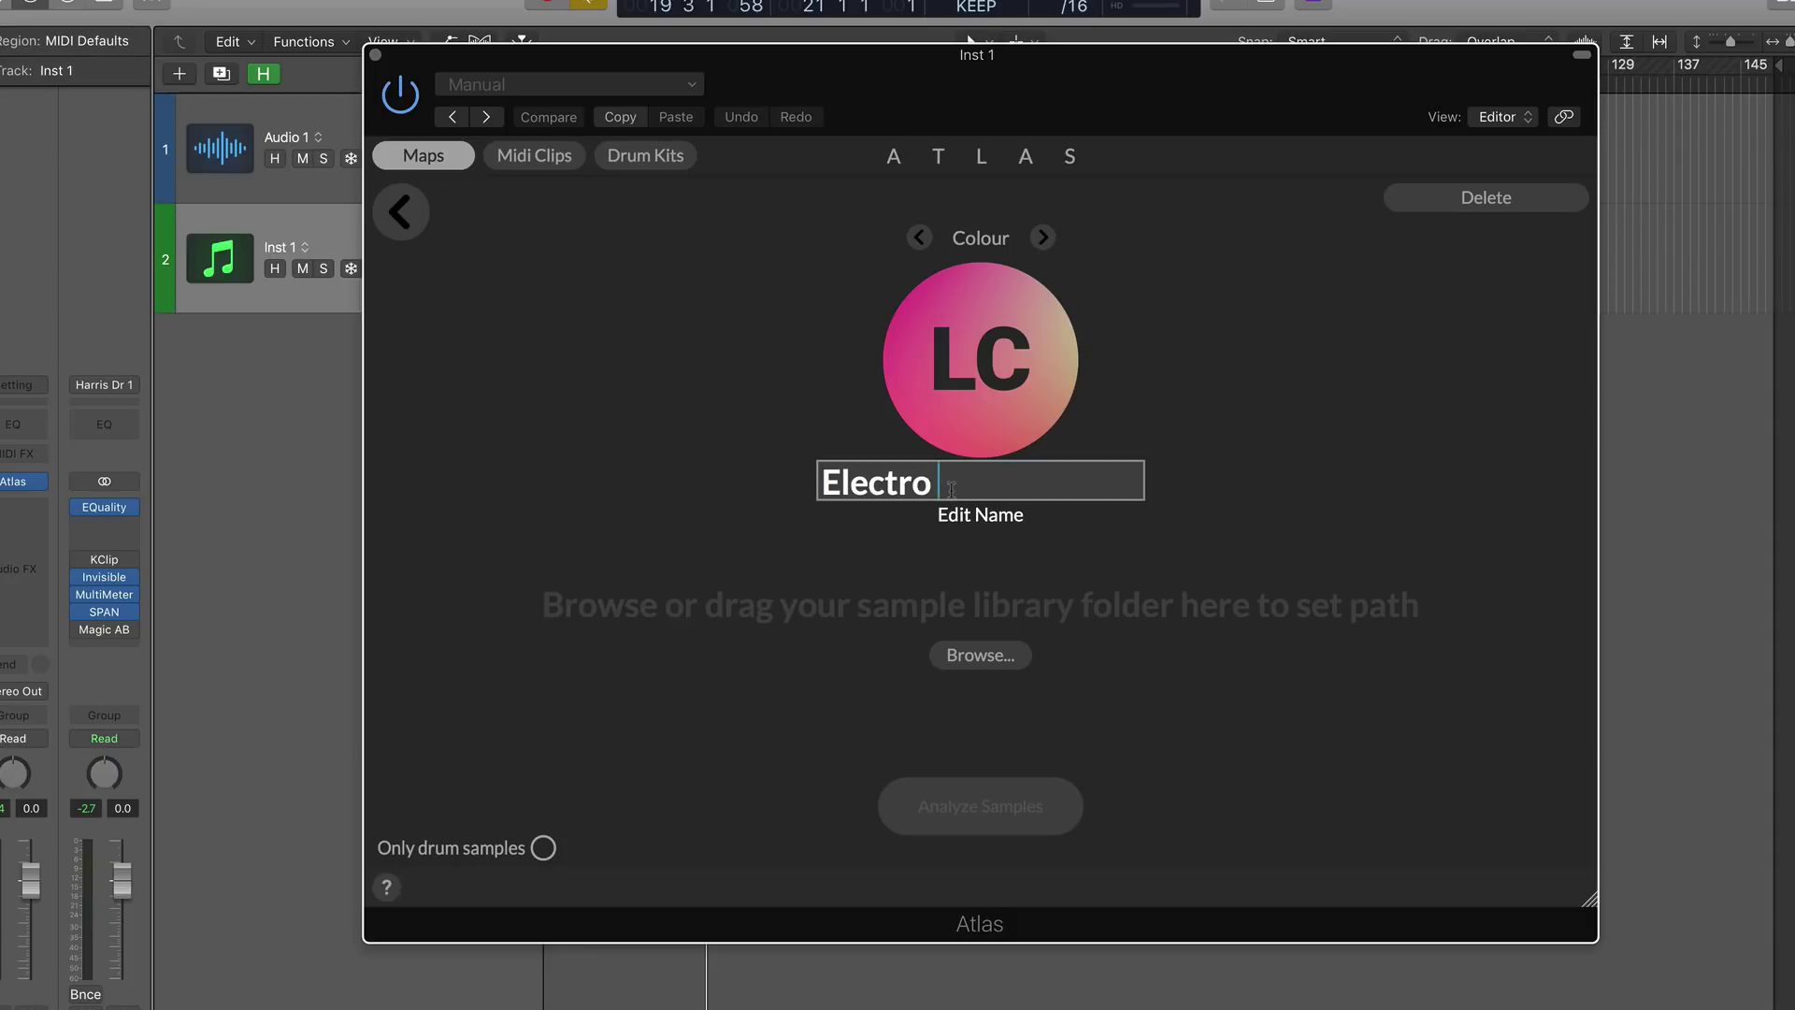
type("House 2")
key("Return")
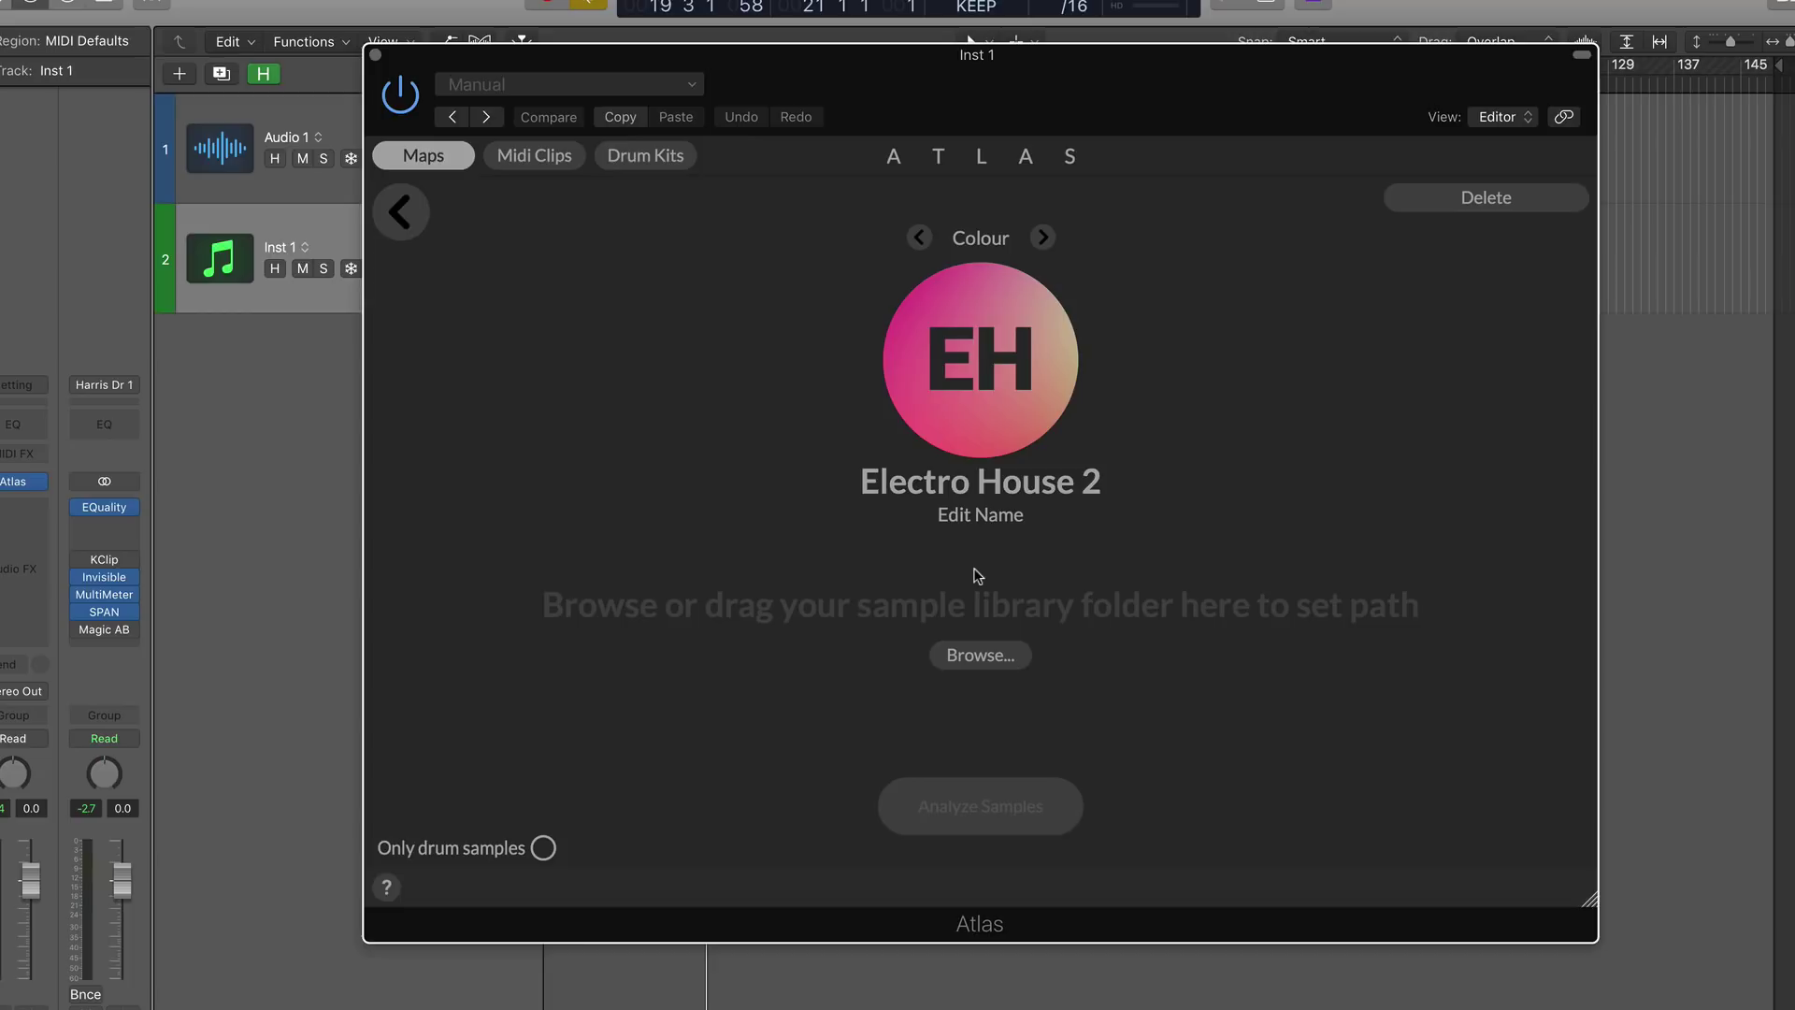
Link the Essential Electro and Essential House folders by dragging them from Finder onto the map's drop zone
left_click(1001, 662)
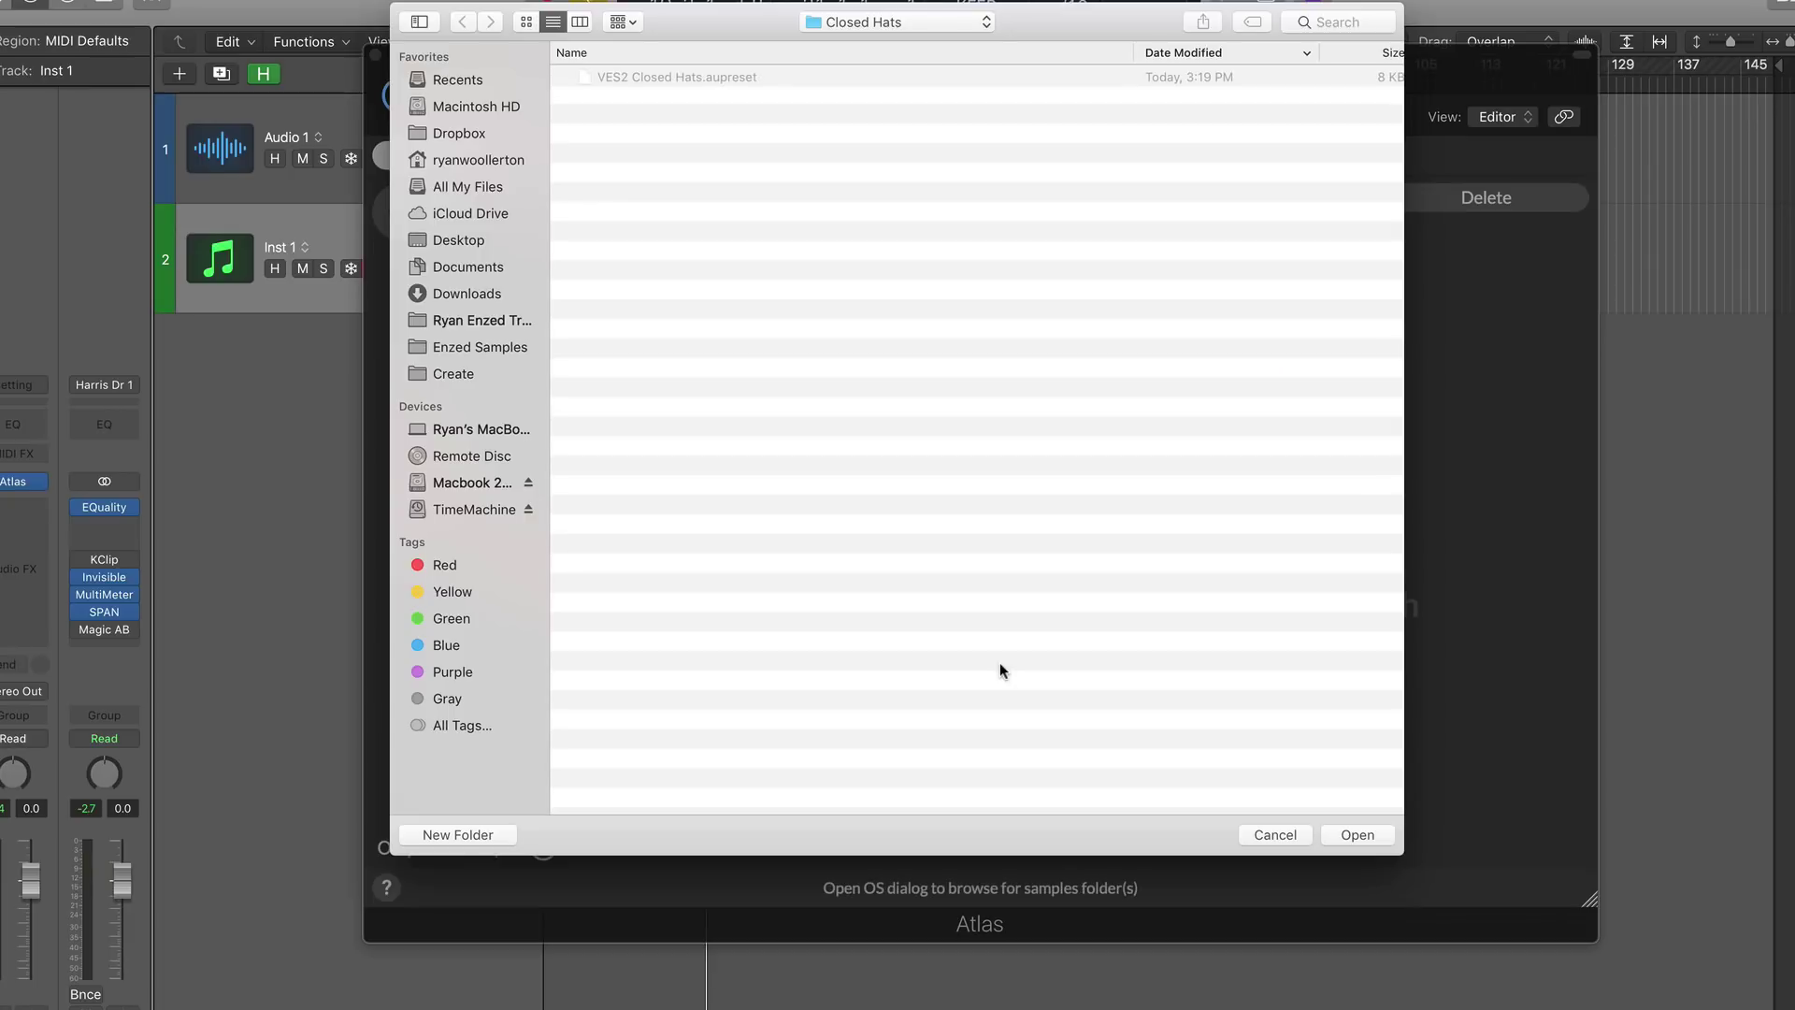
left_click(1276, 834)
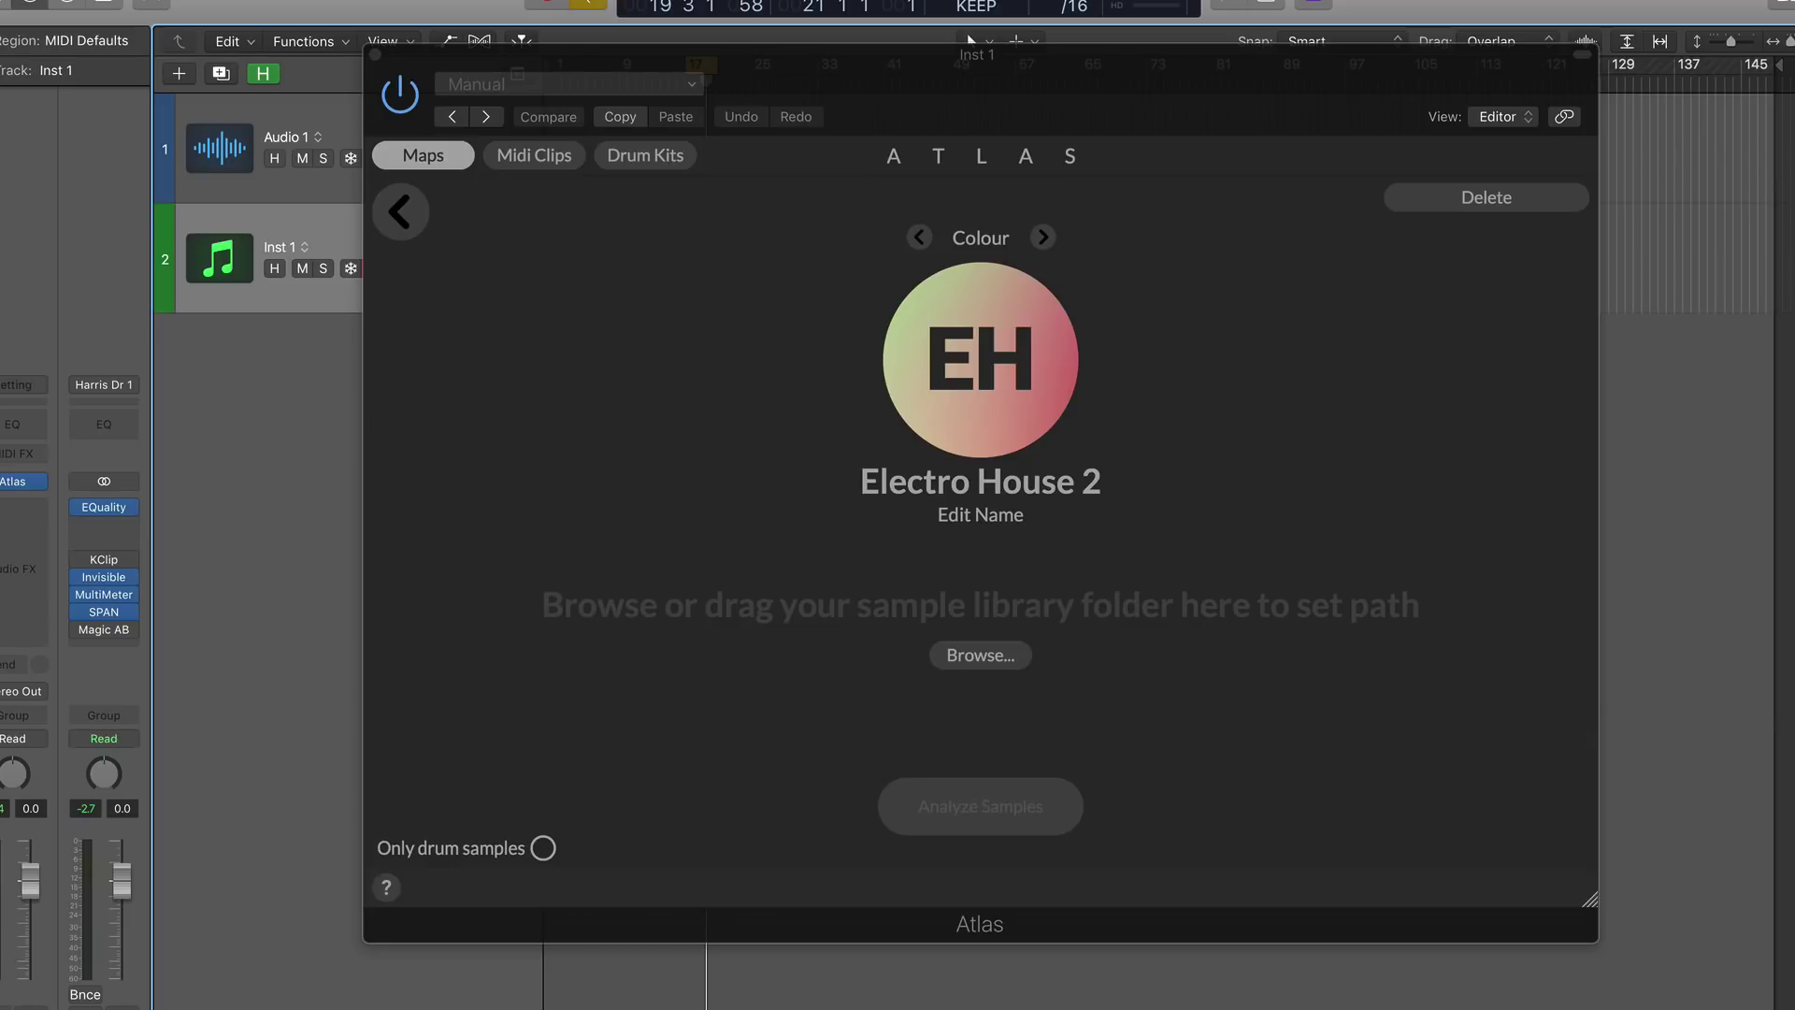
left_click_drag(1636, 368, 1710, 432)
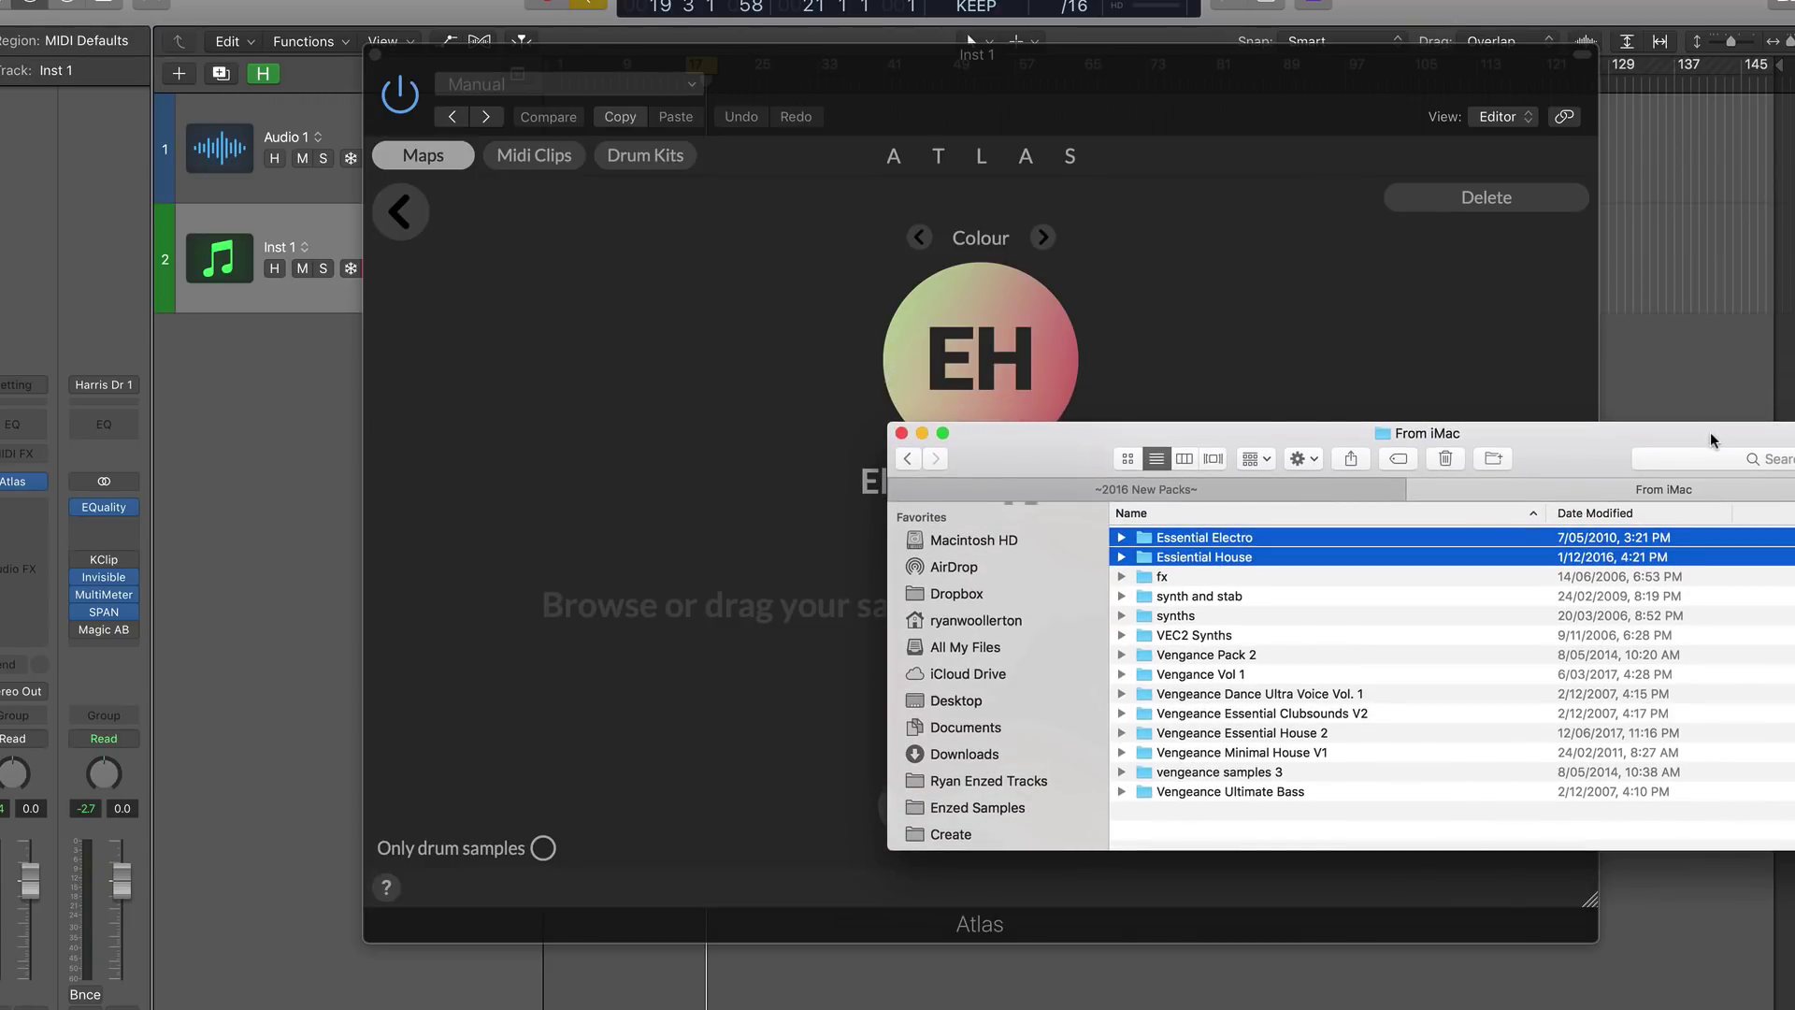
left_click_drag(1215, 432, 1418, 408)
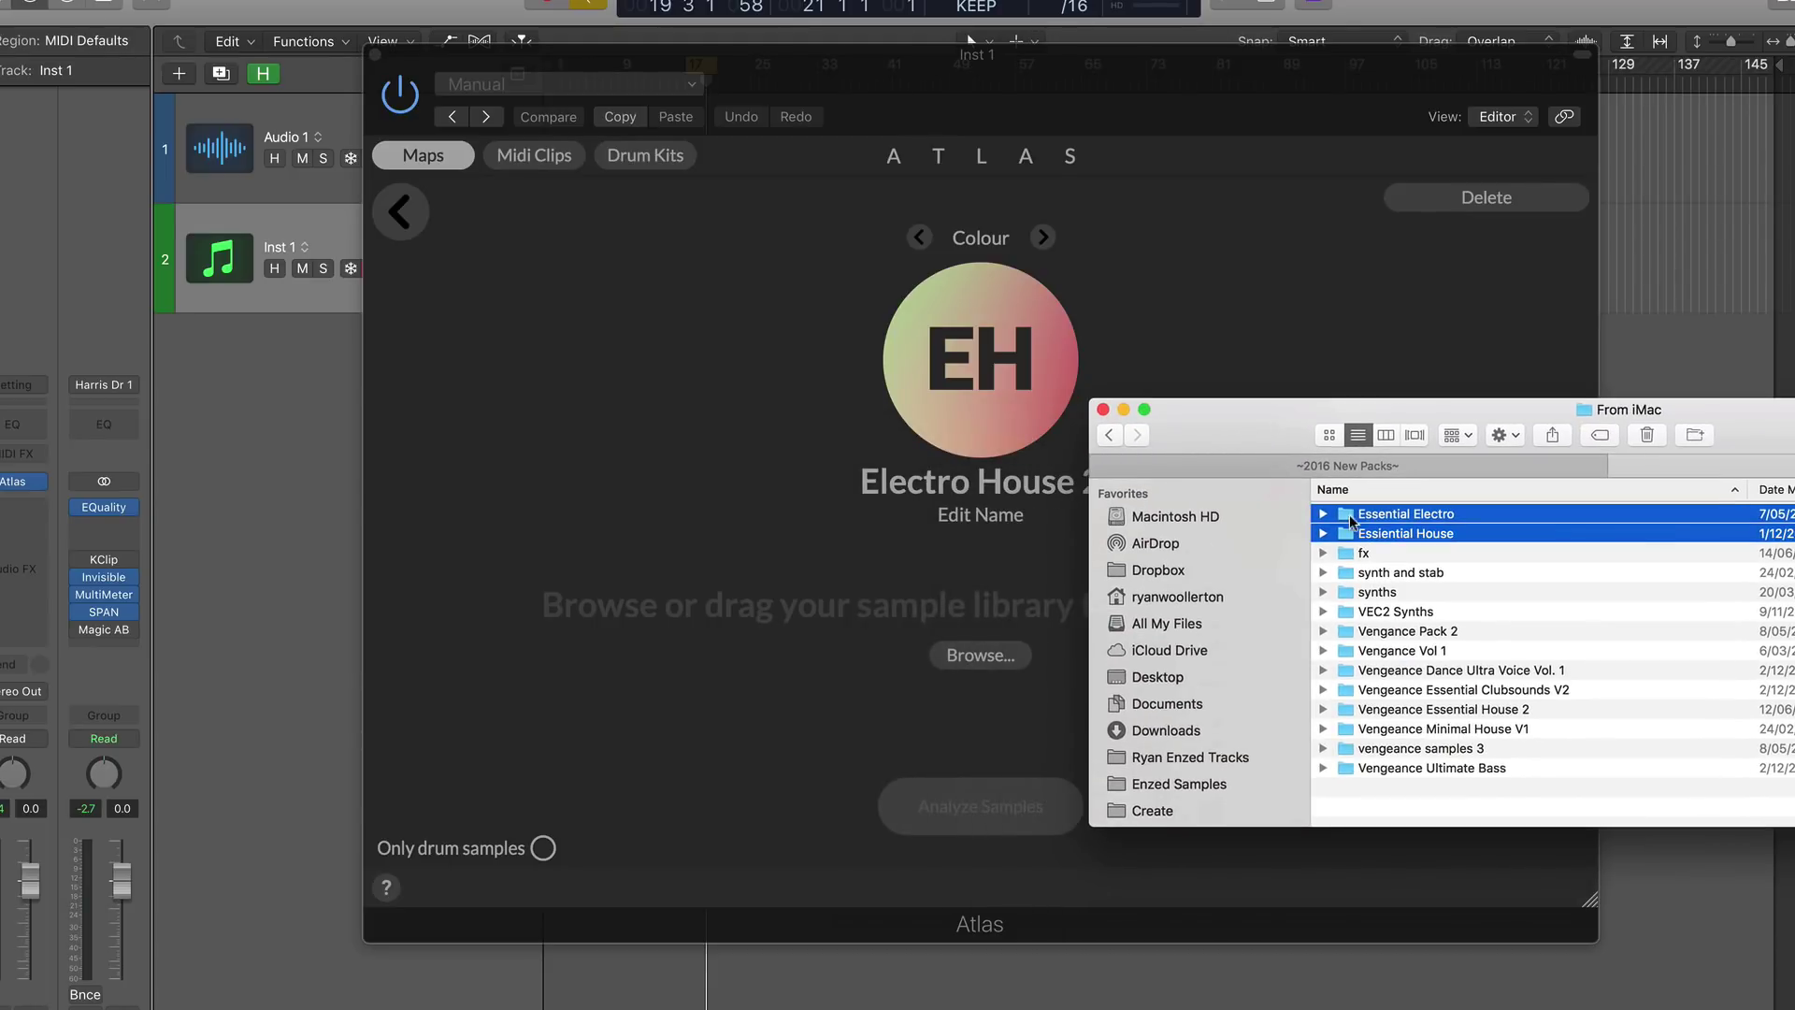
left_click_drag(1351, 520, 864, 613)
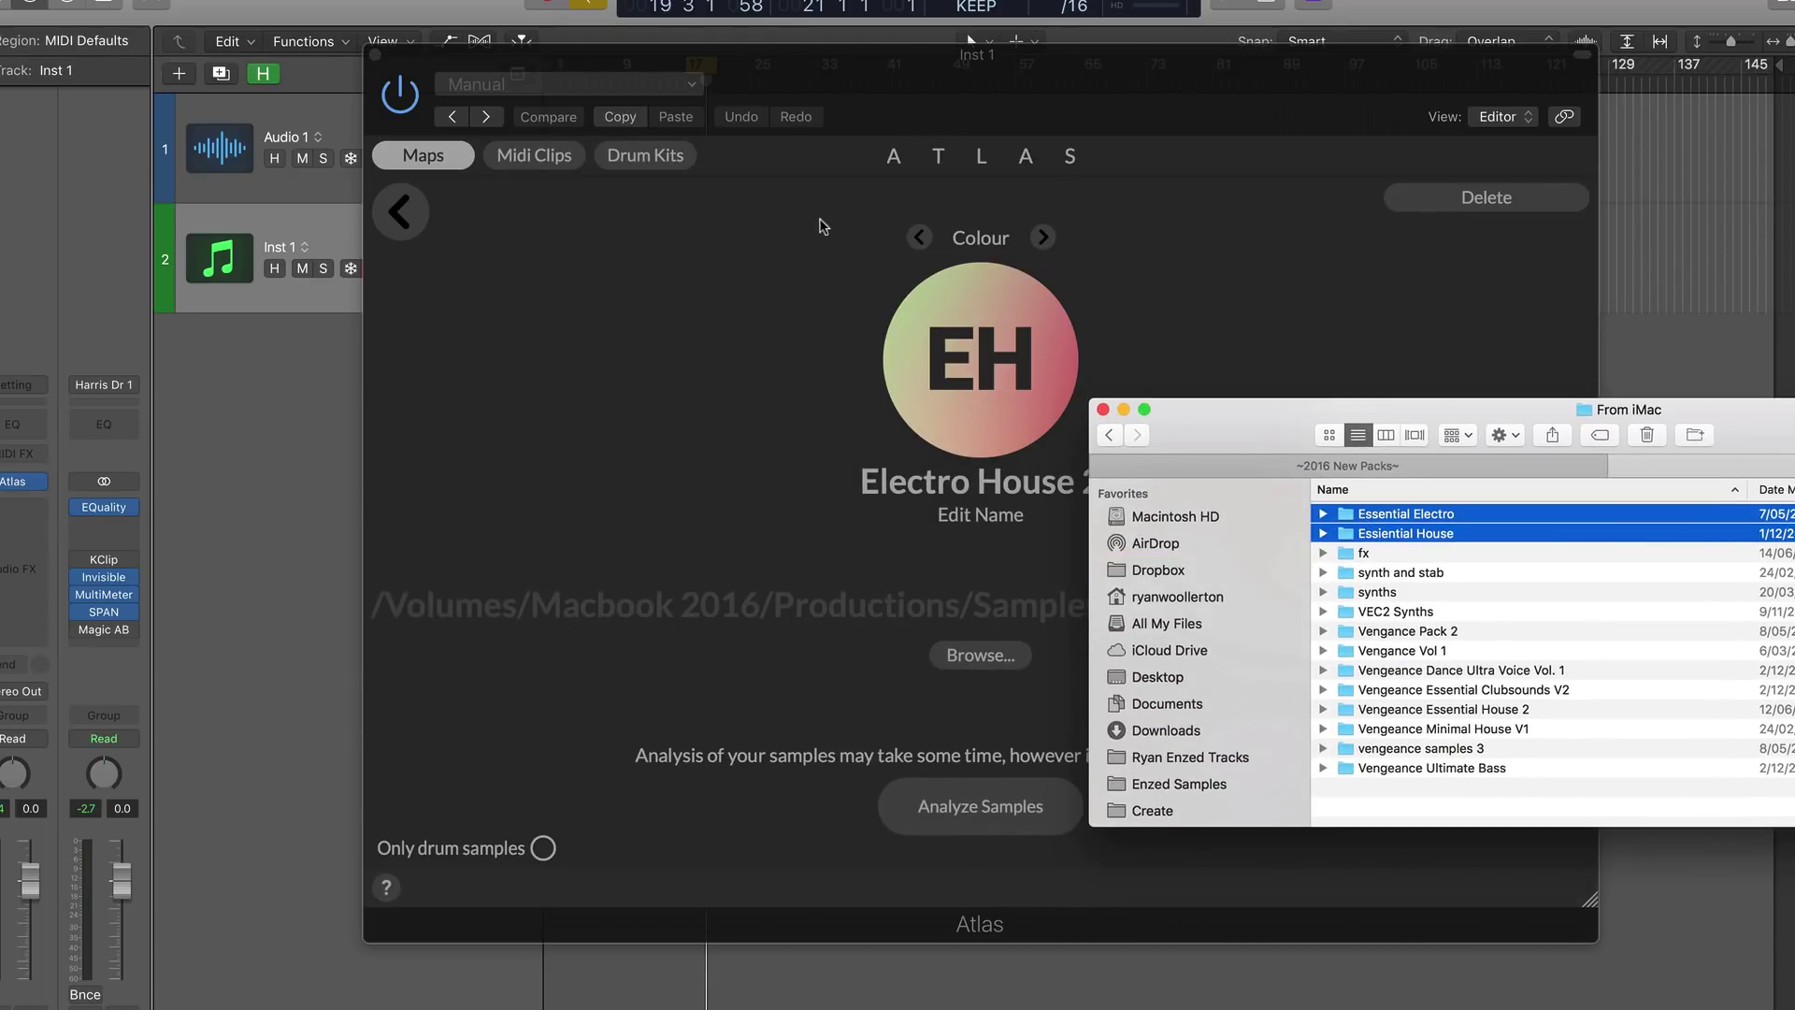
left_click(875, 91)
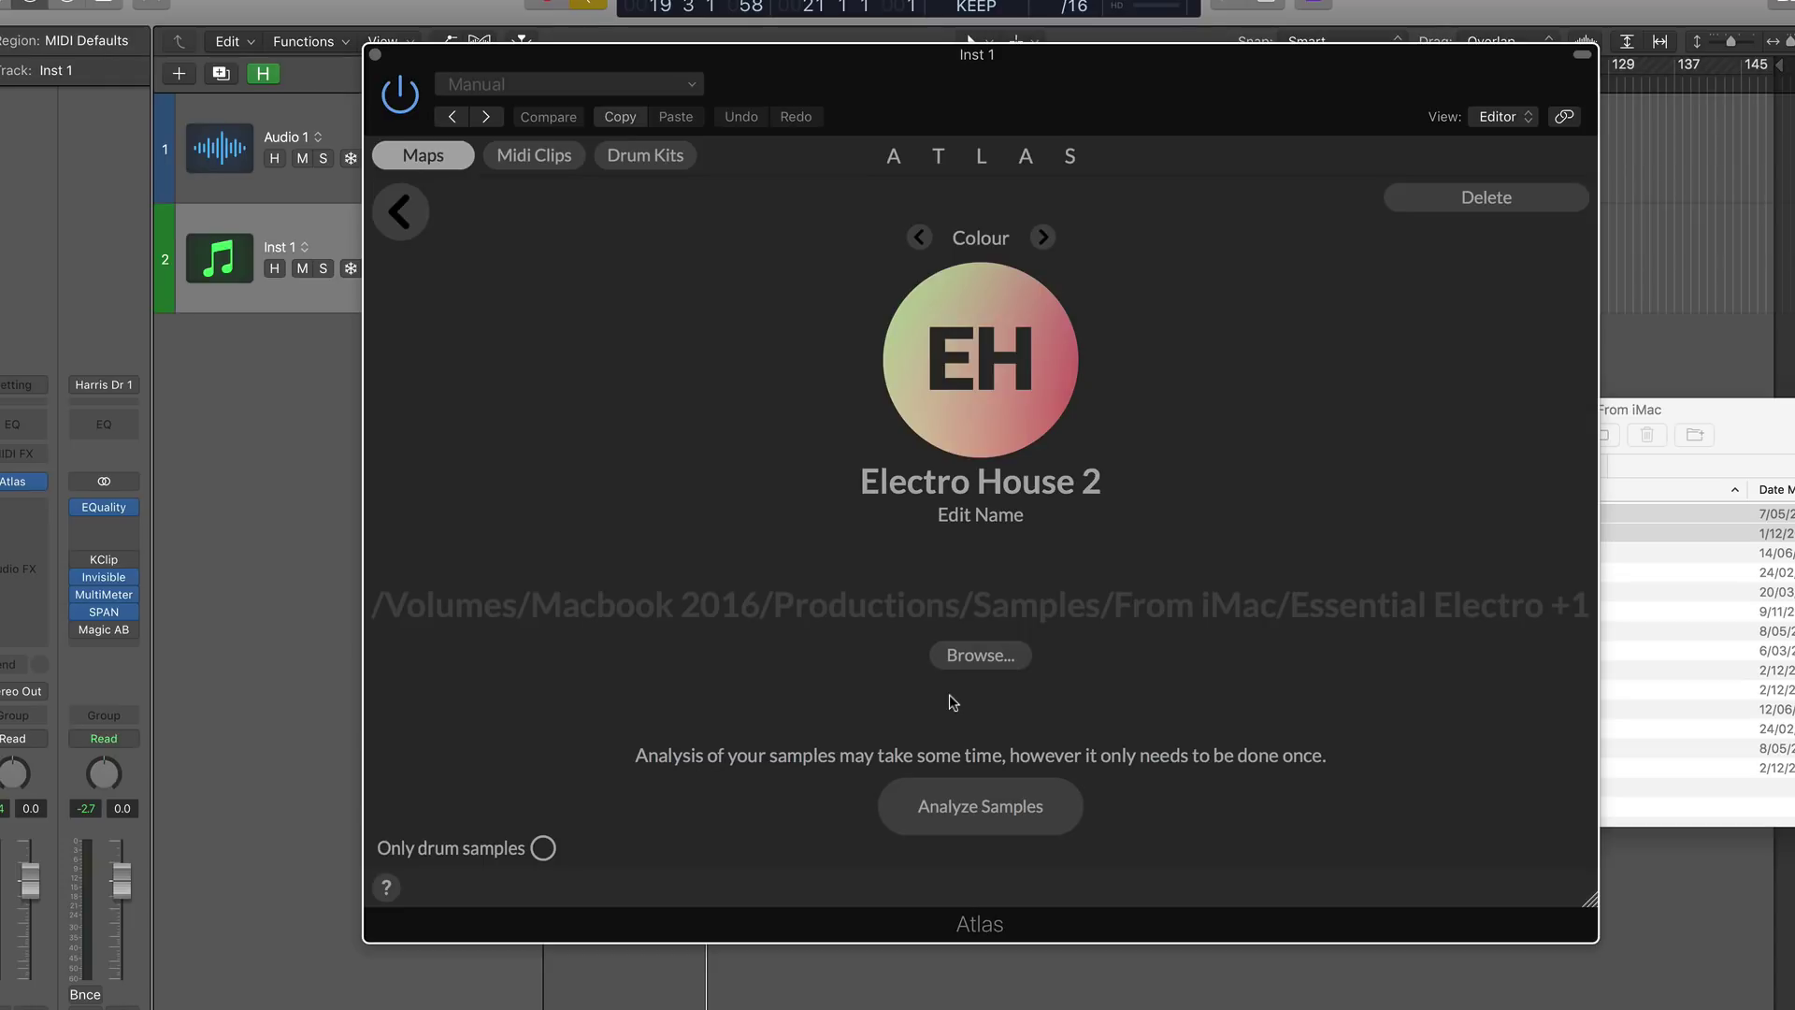
Analyze the linked samples and load the resulting Electro House 2 map
left_click(974, 816)
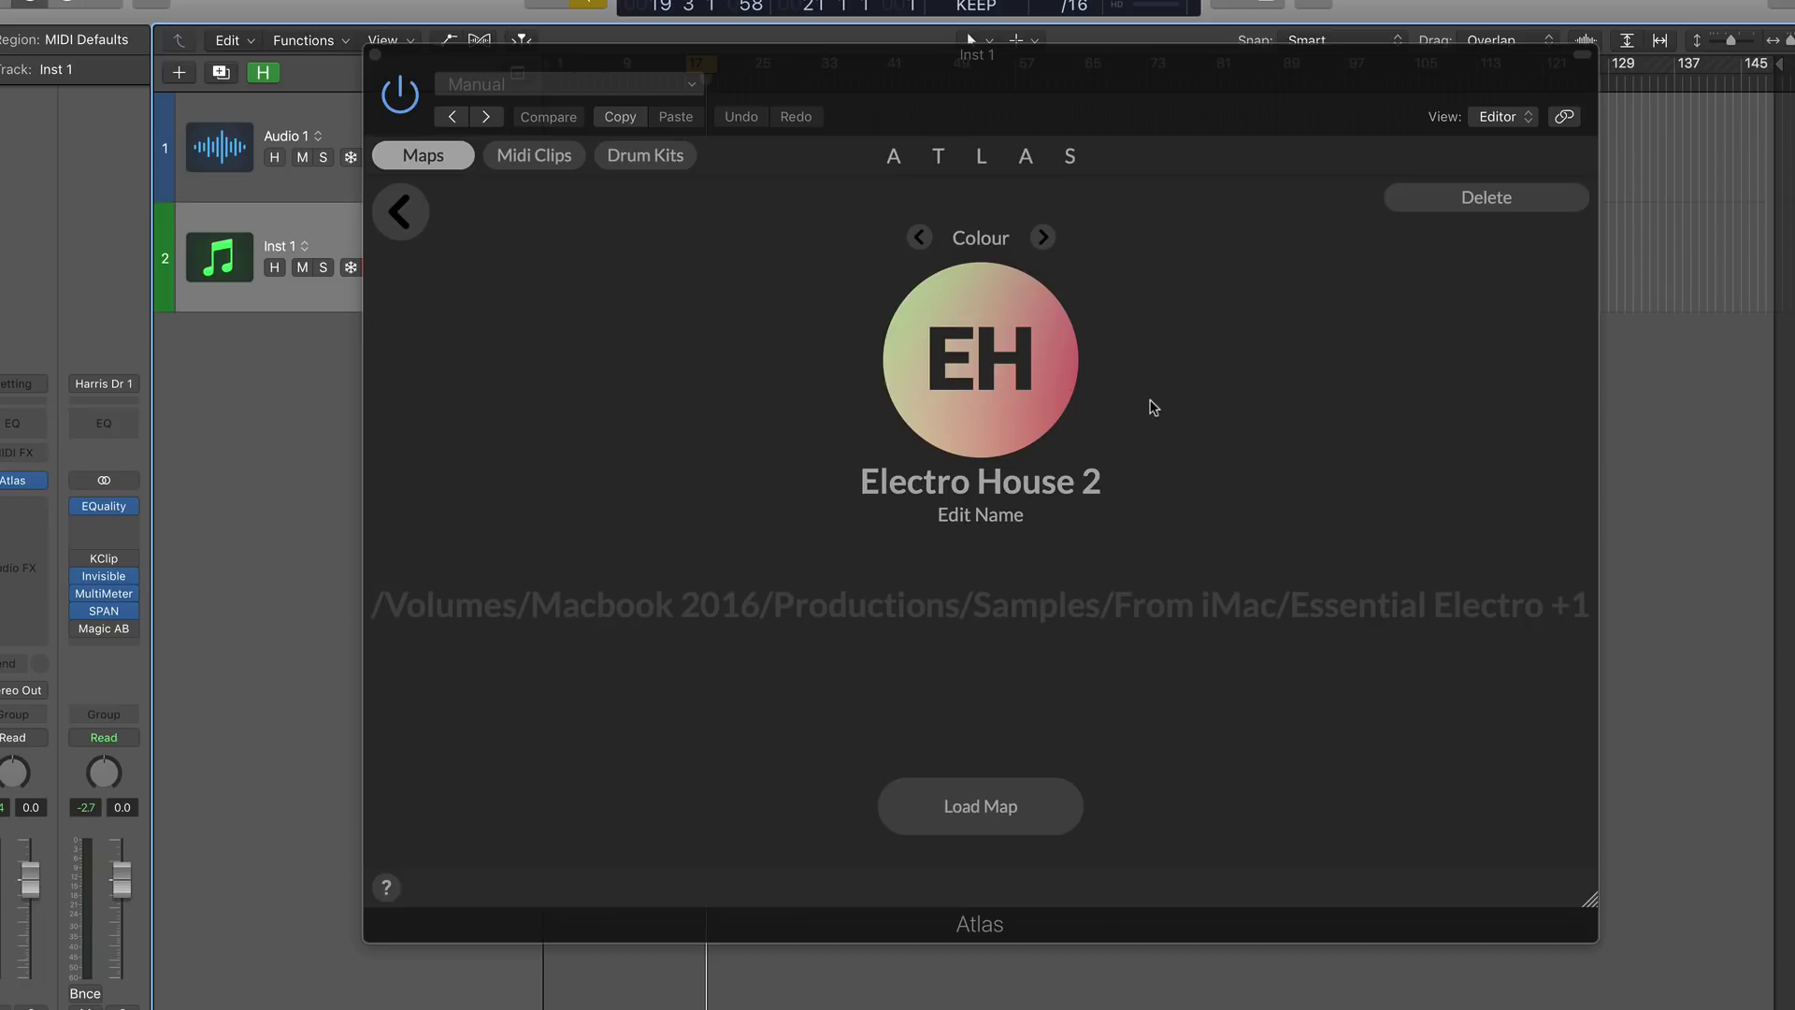
left_click(980, 810)
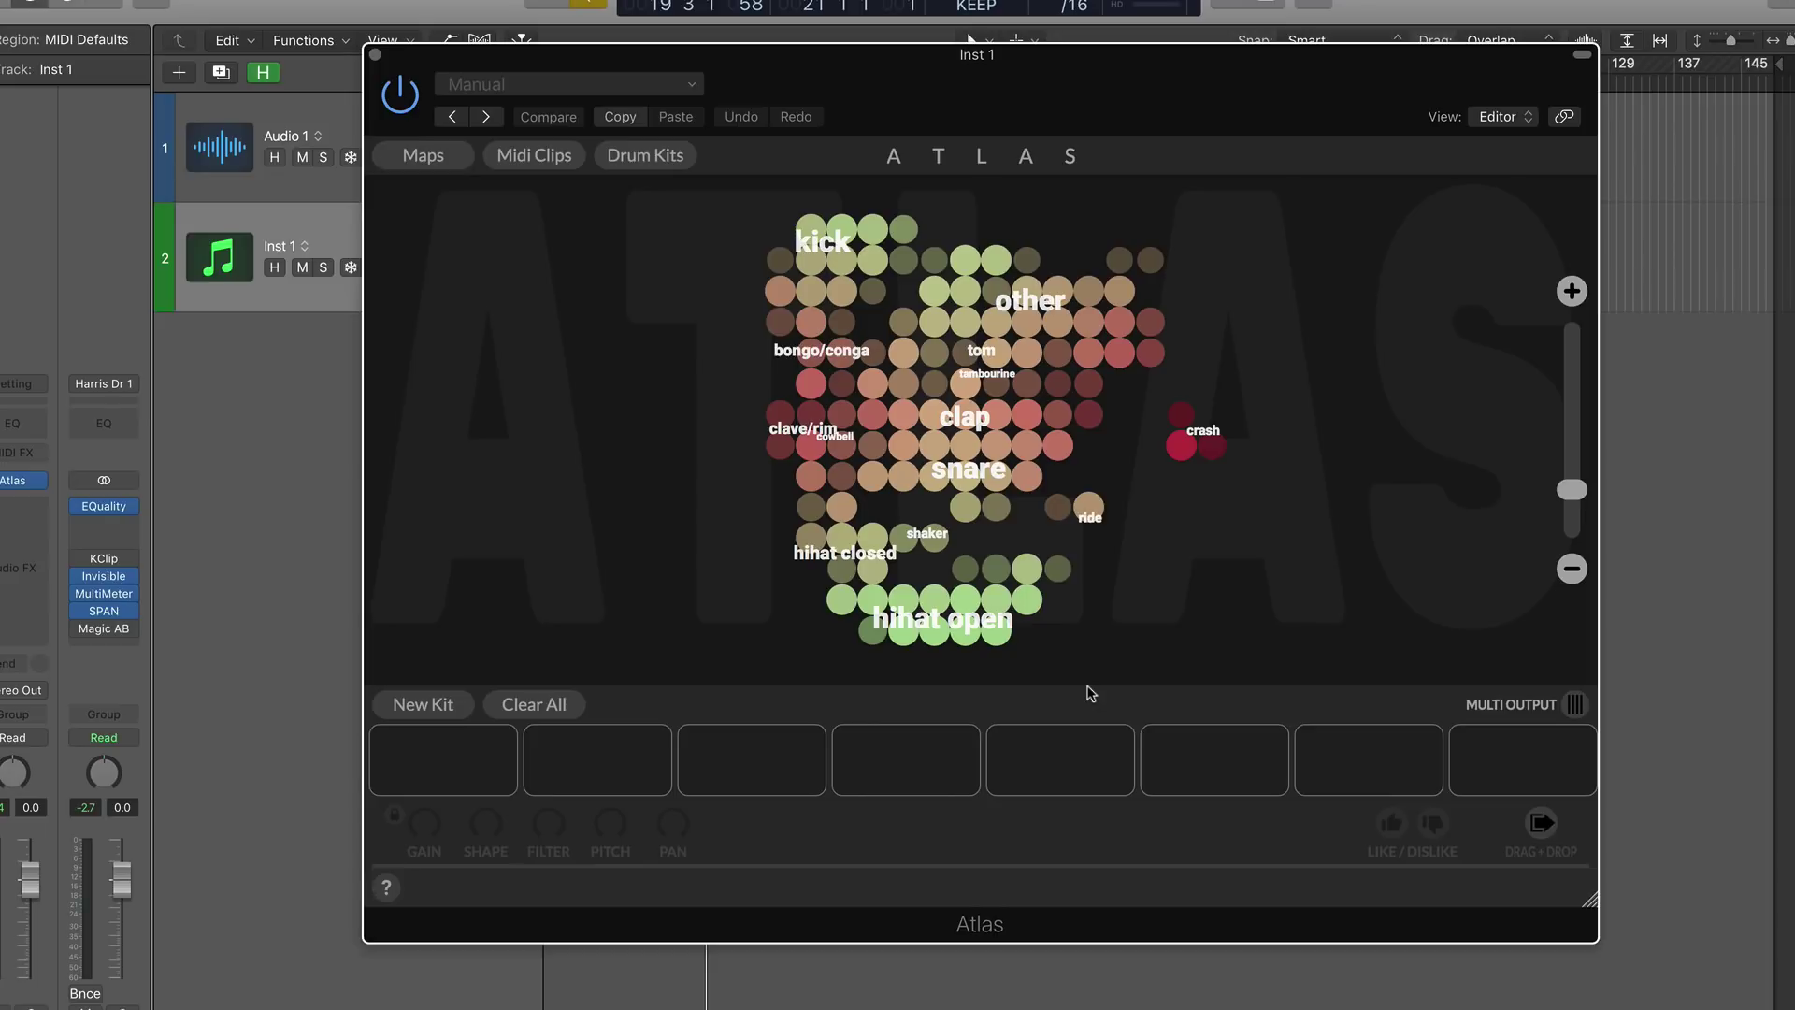
Pan the map toward the bongo/conga and clave/rim areas and audition a sample near the snares
left_click_drag(1166, 537, 1113, 514)
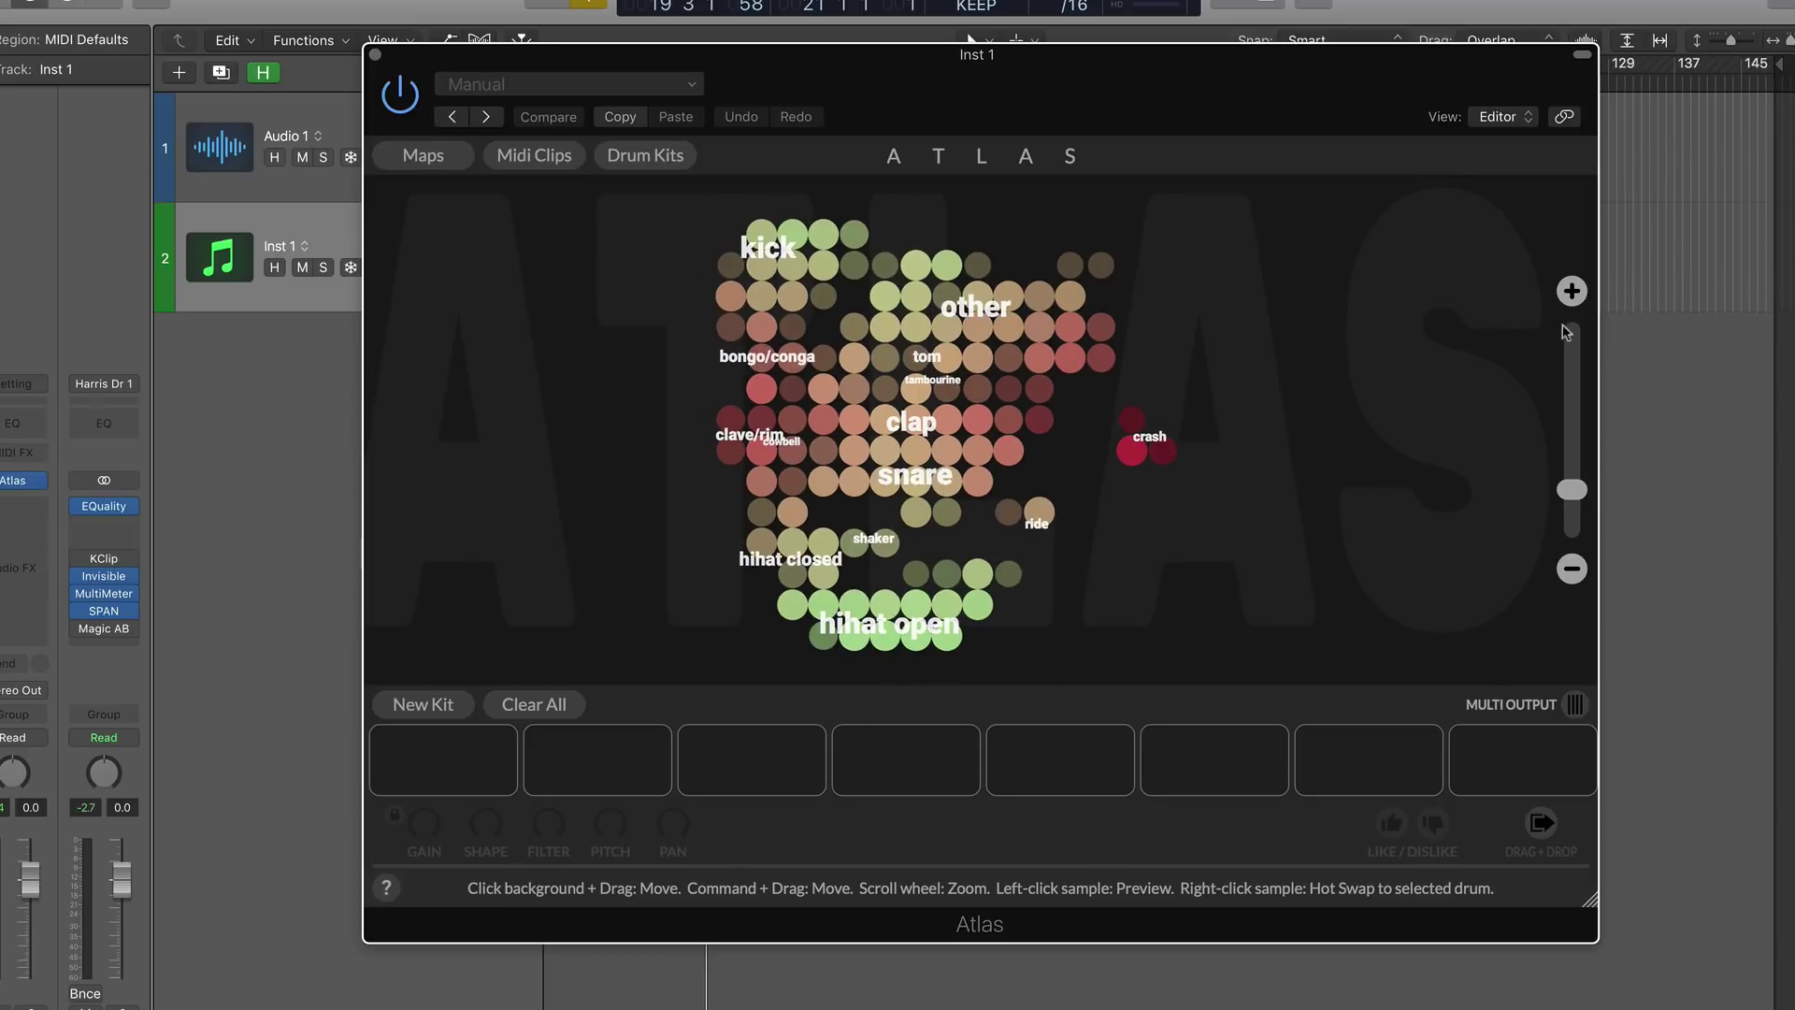
scroll(793, 507, "up", 5)
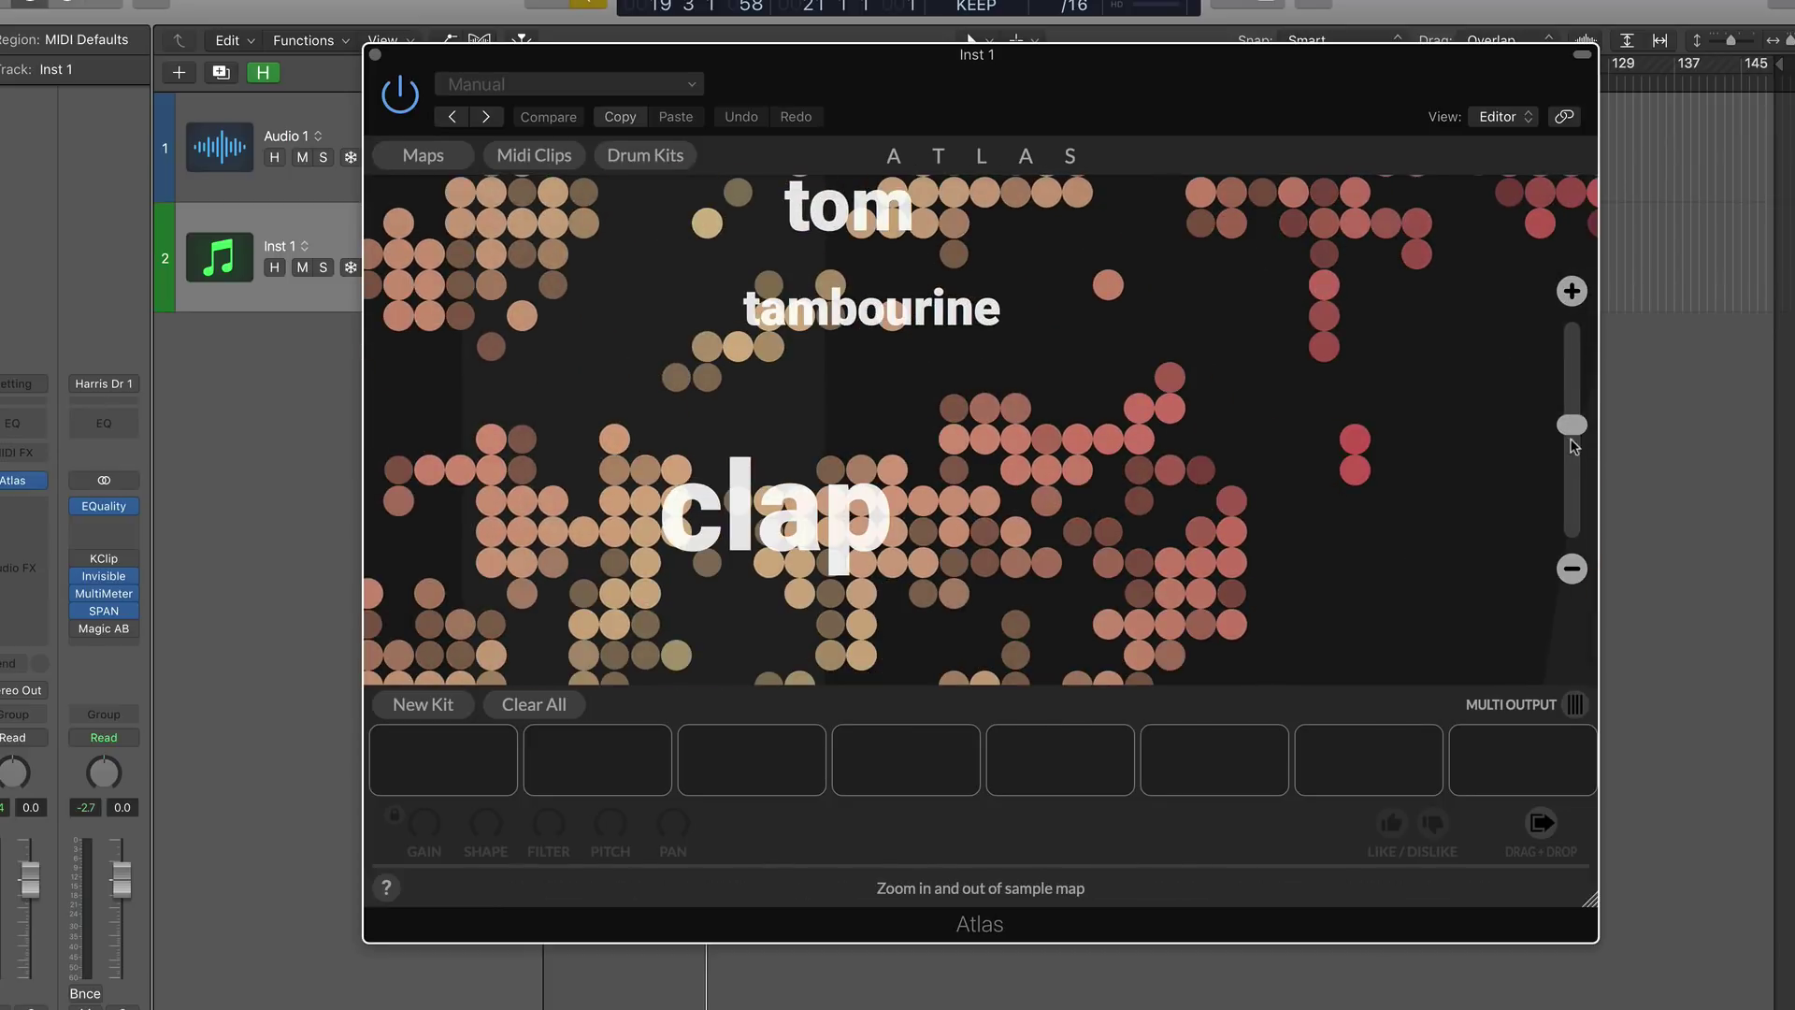
left_click_drag(842, 413, 1155, 319)
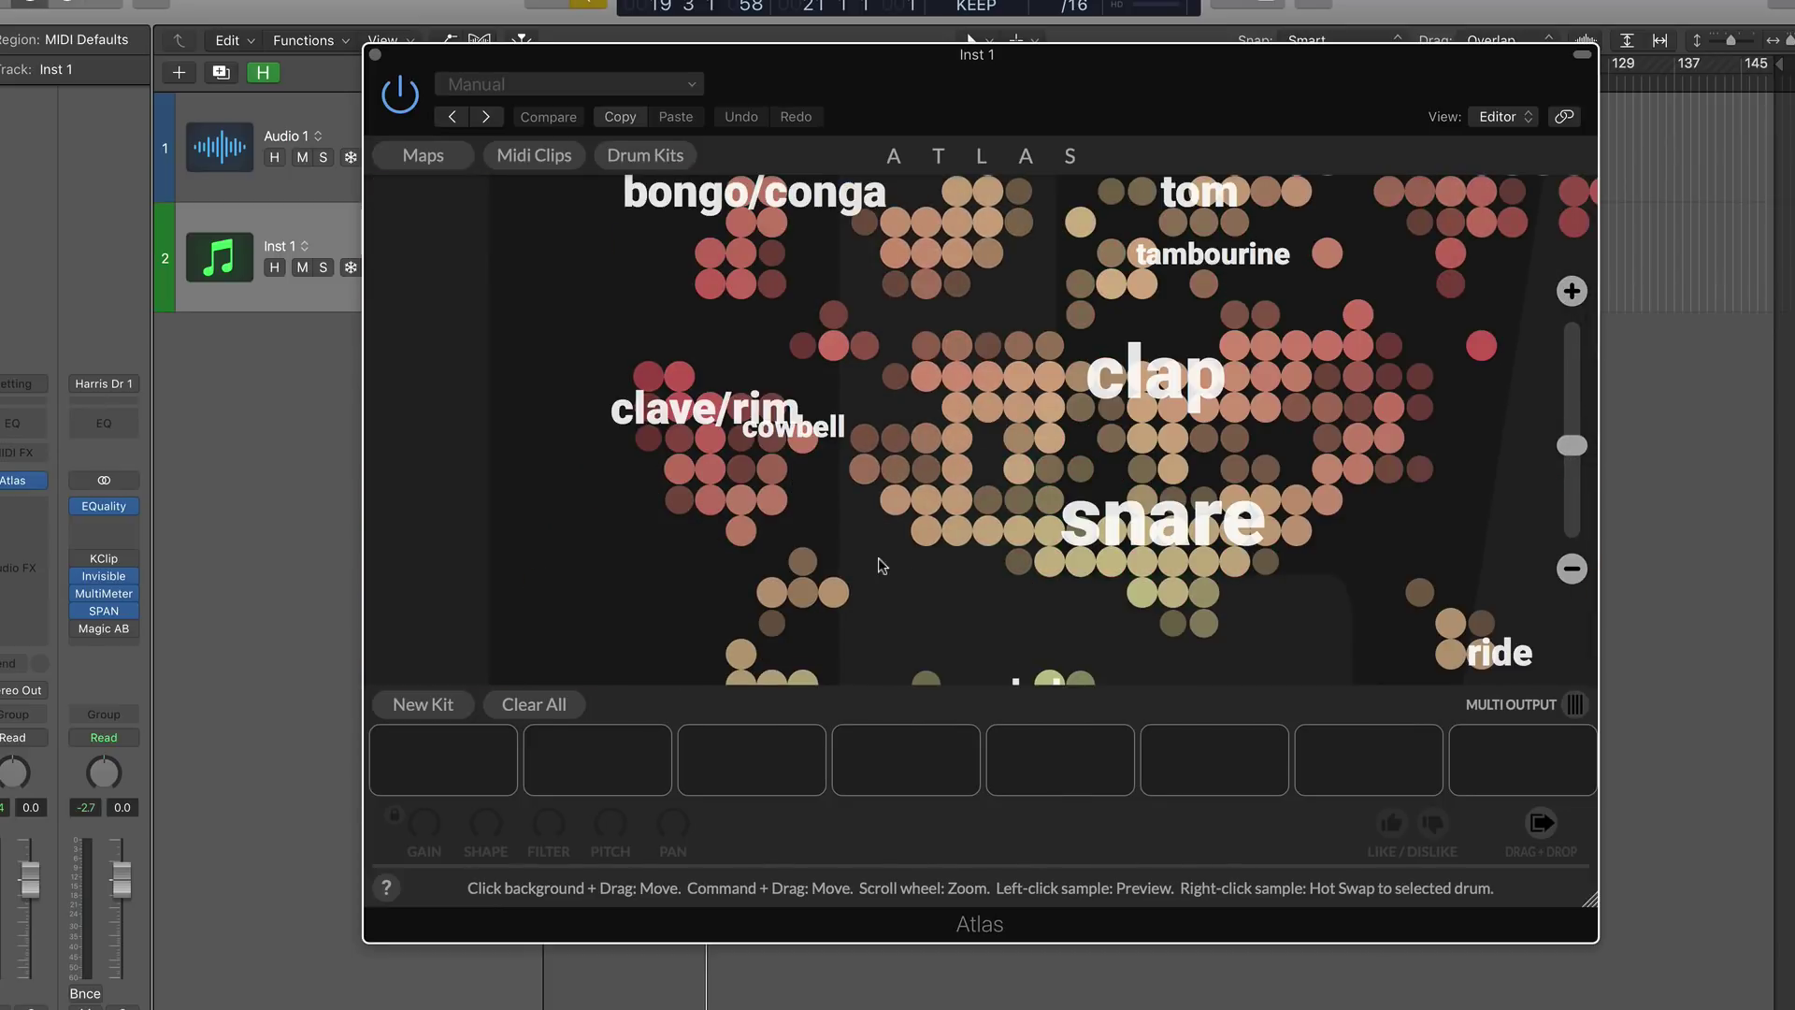
left_click(1202, 374)
scroll(1076, 458, "down", 3)
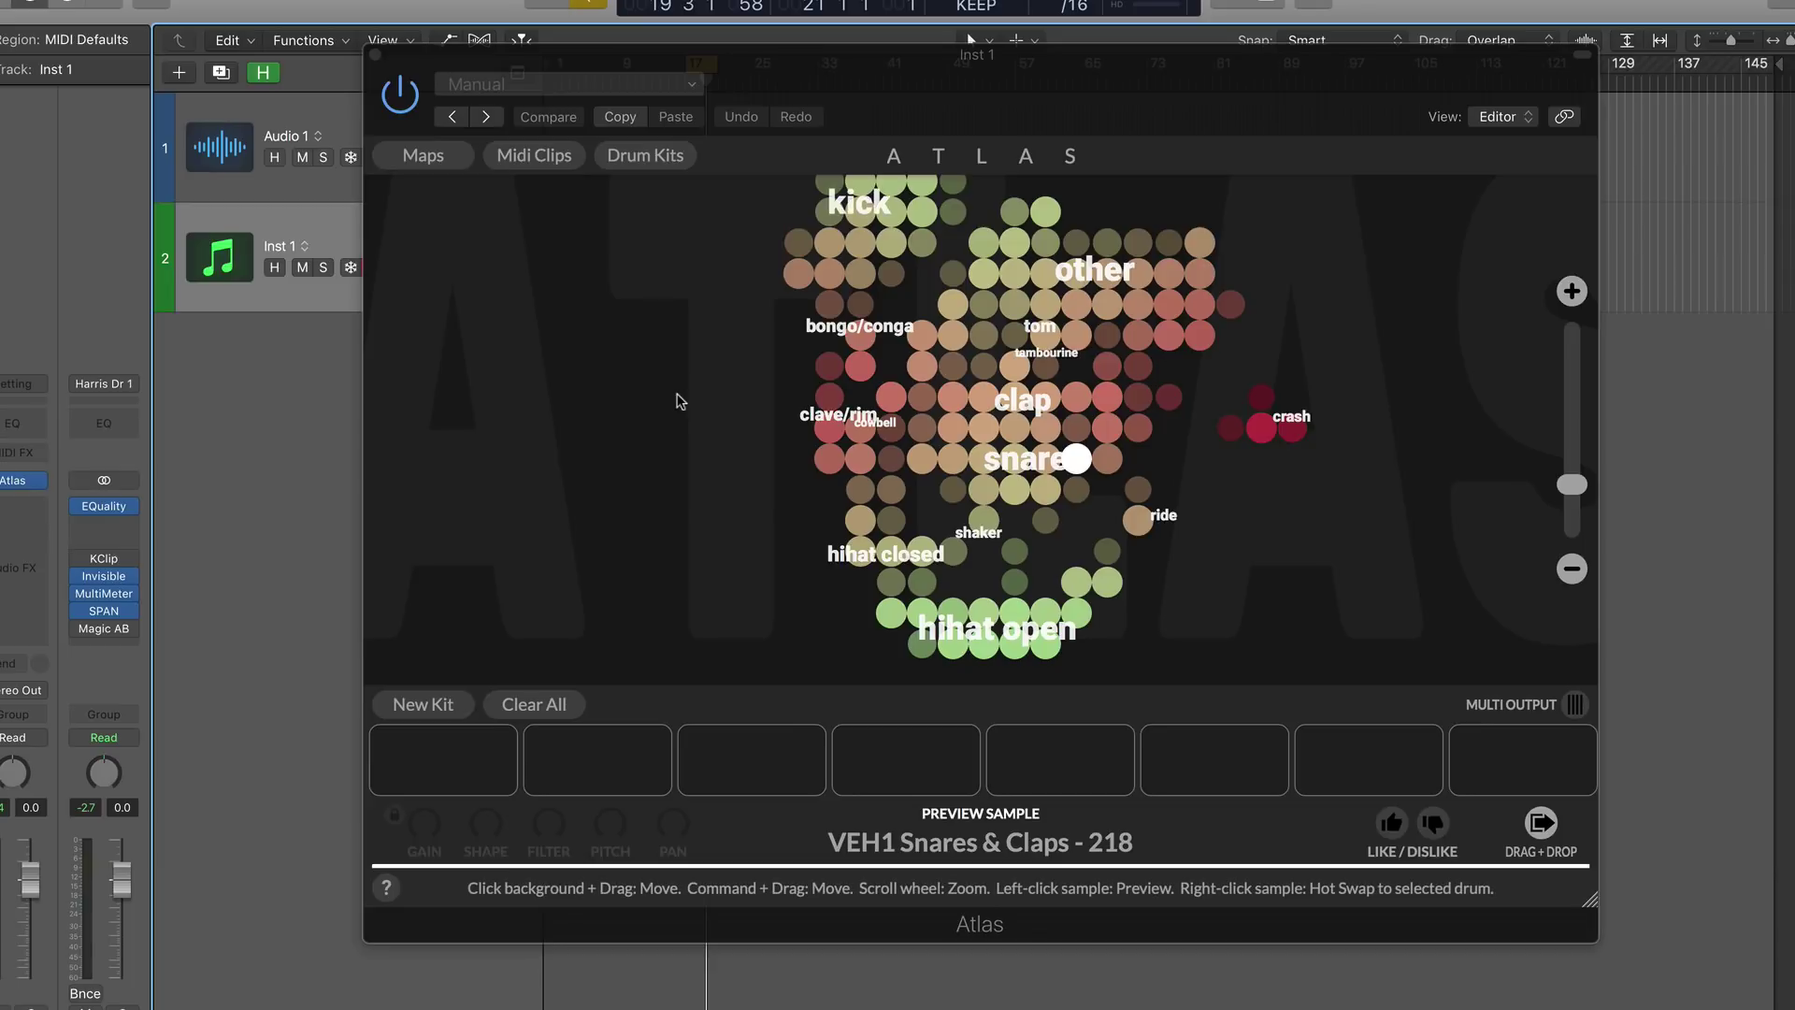
Zoom and pan the sample map in closely on the kick region
left_click_drag(682, 393, 654, 452)
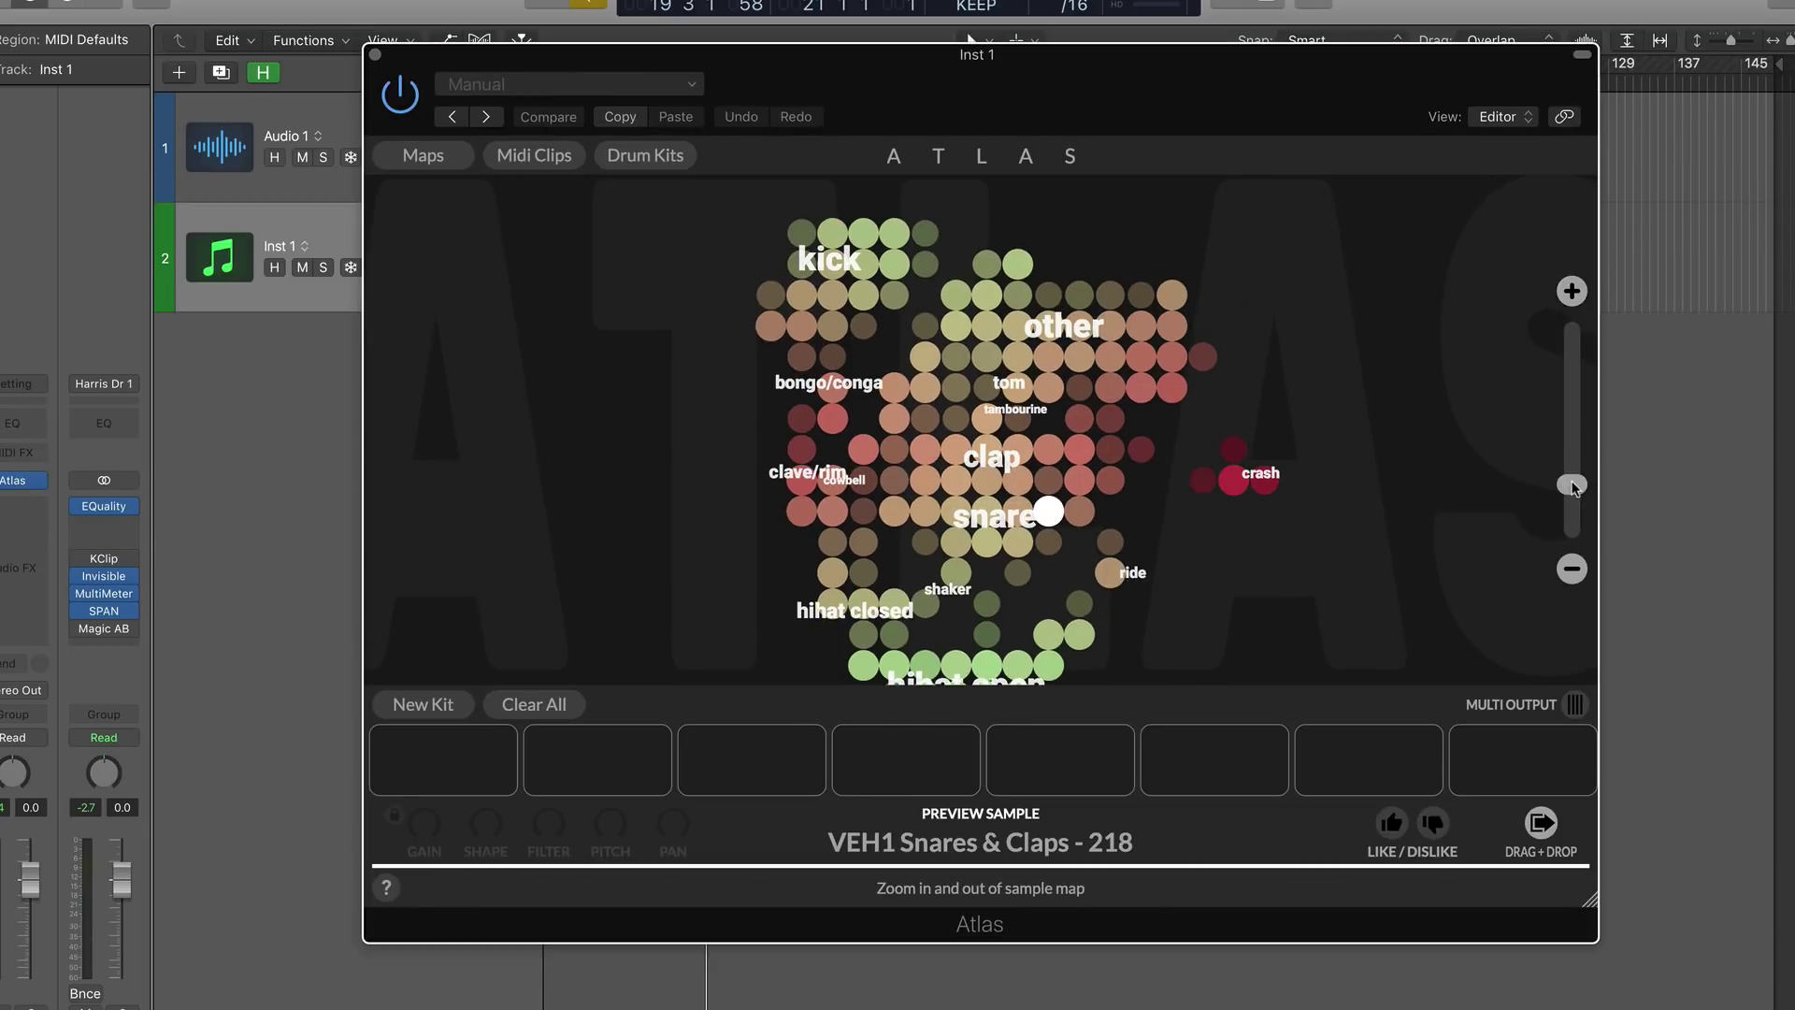
left_click_drag(1572, 484, 1572, 461)
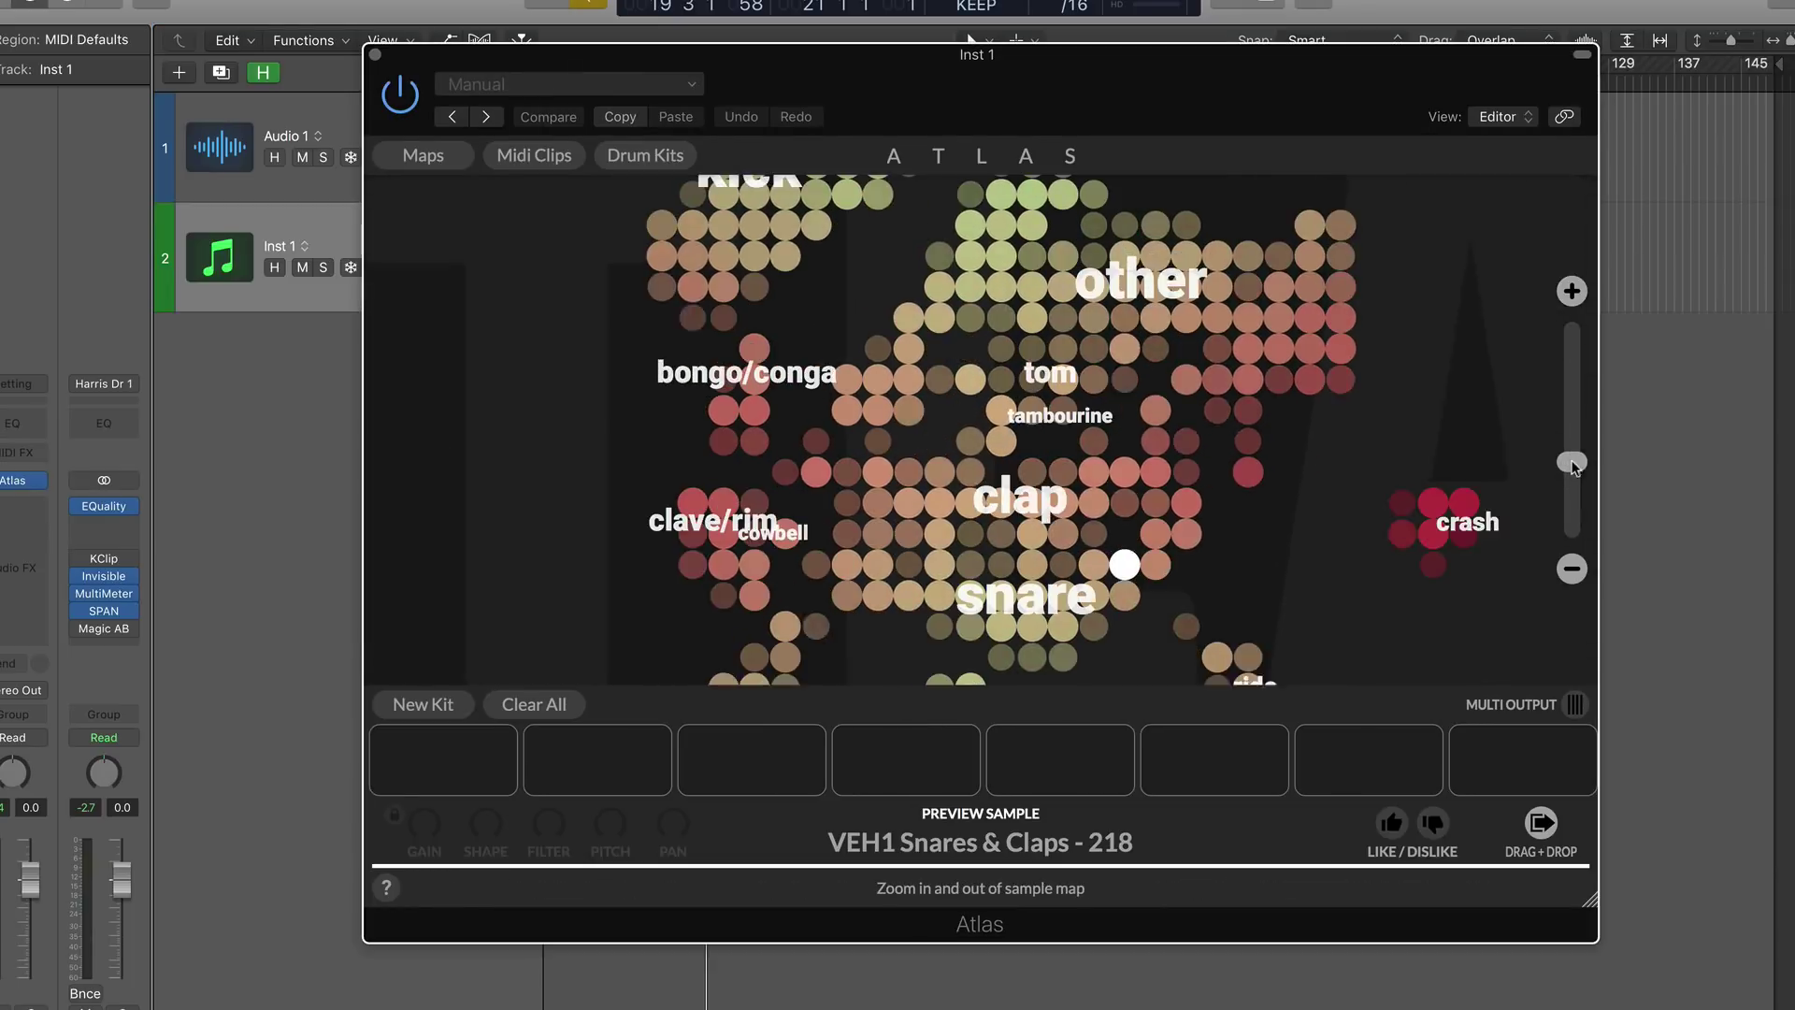
left_click_drag(877, 301, 911, 384)
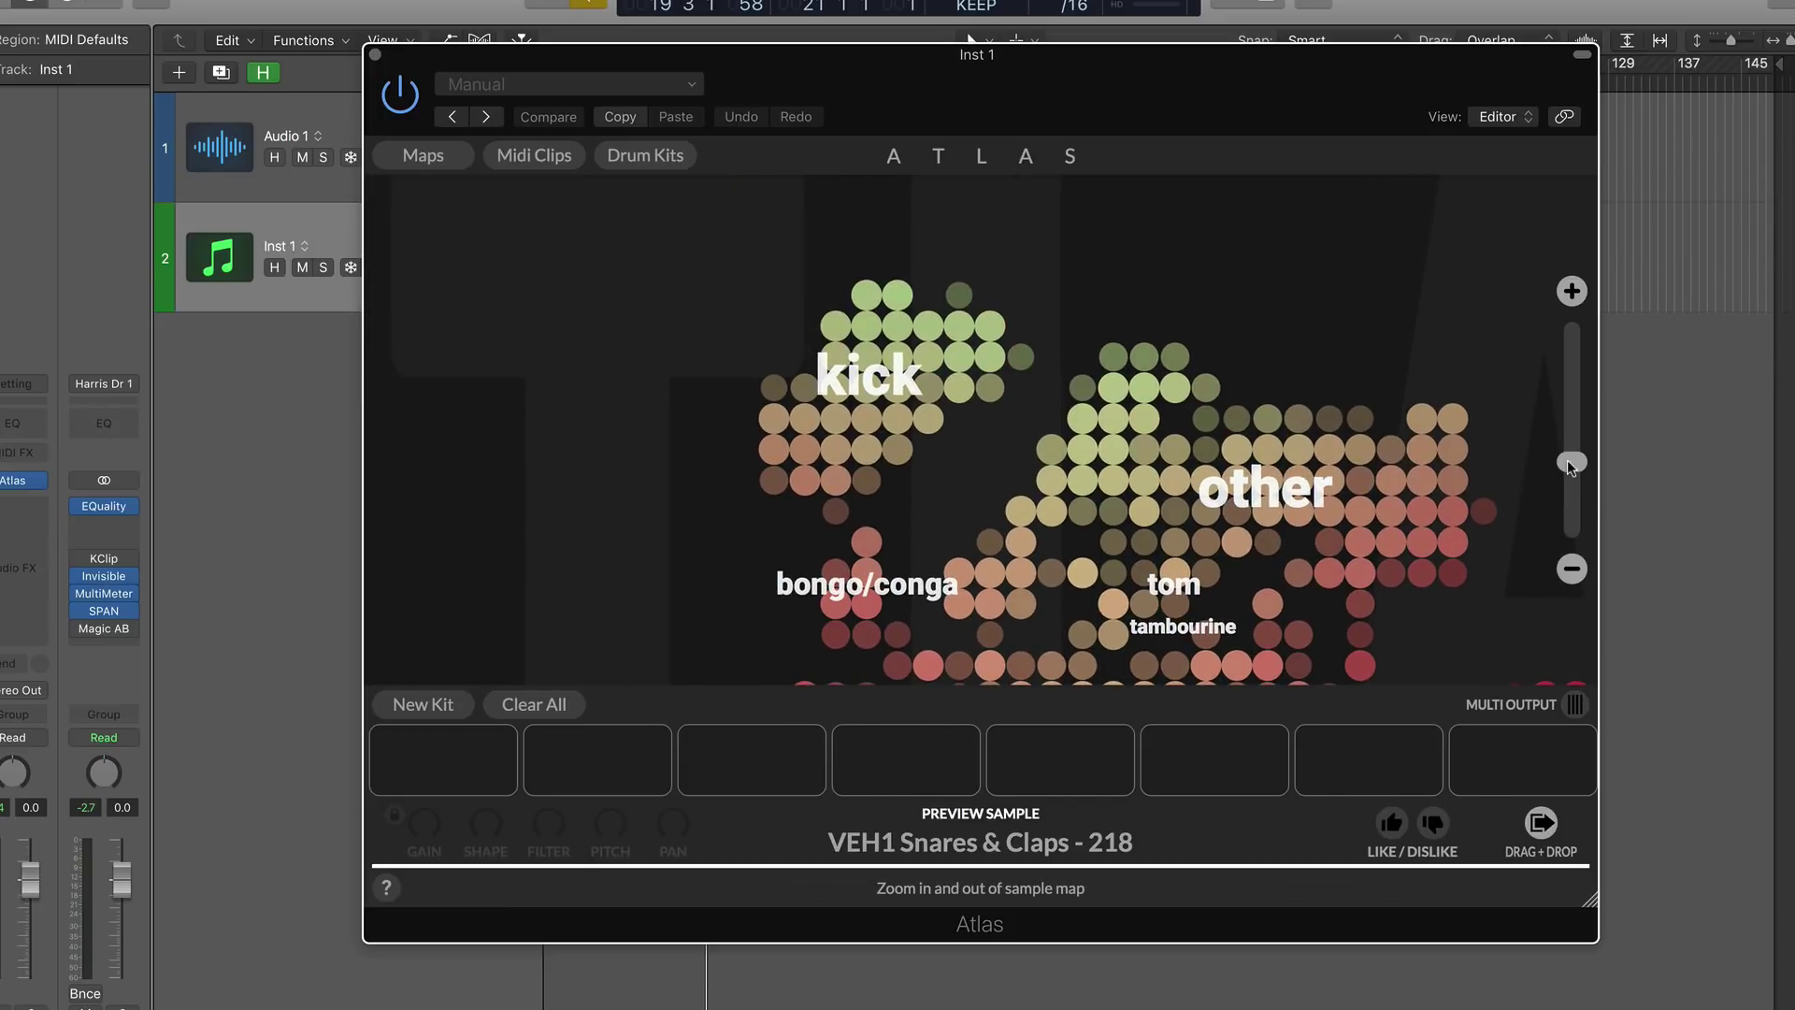
left_click_drag(1569, 460, 1567, 423)
left_click_drag(1066, 529, 1154, 549)
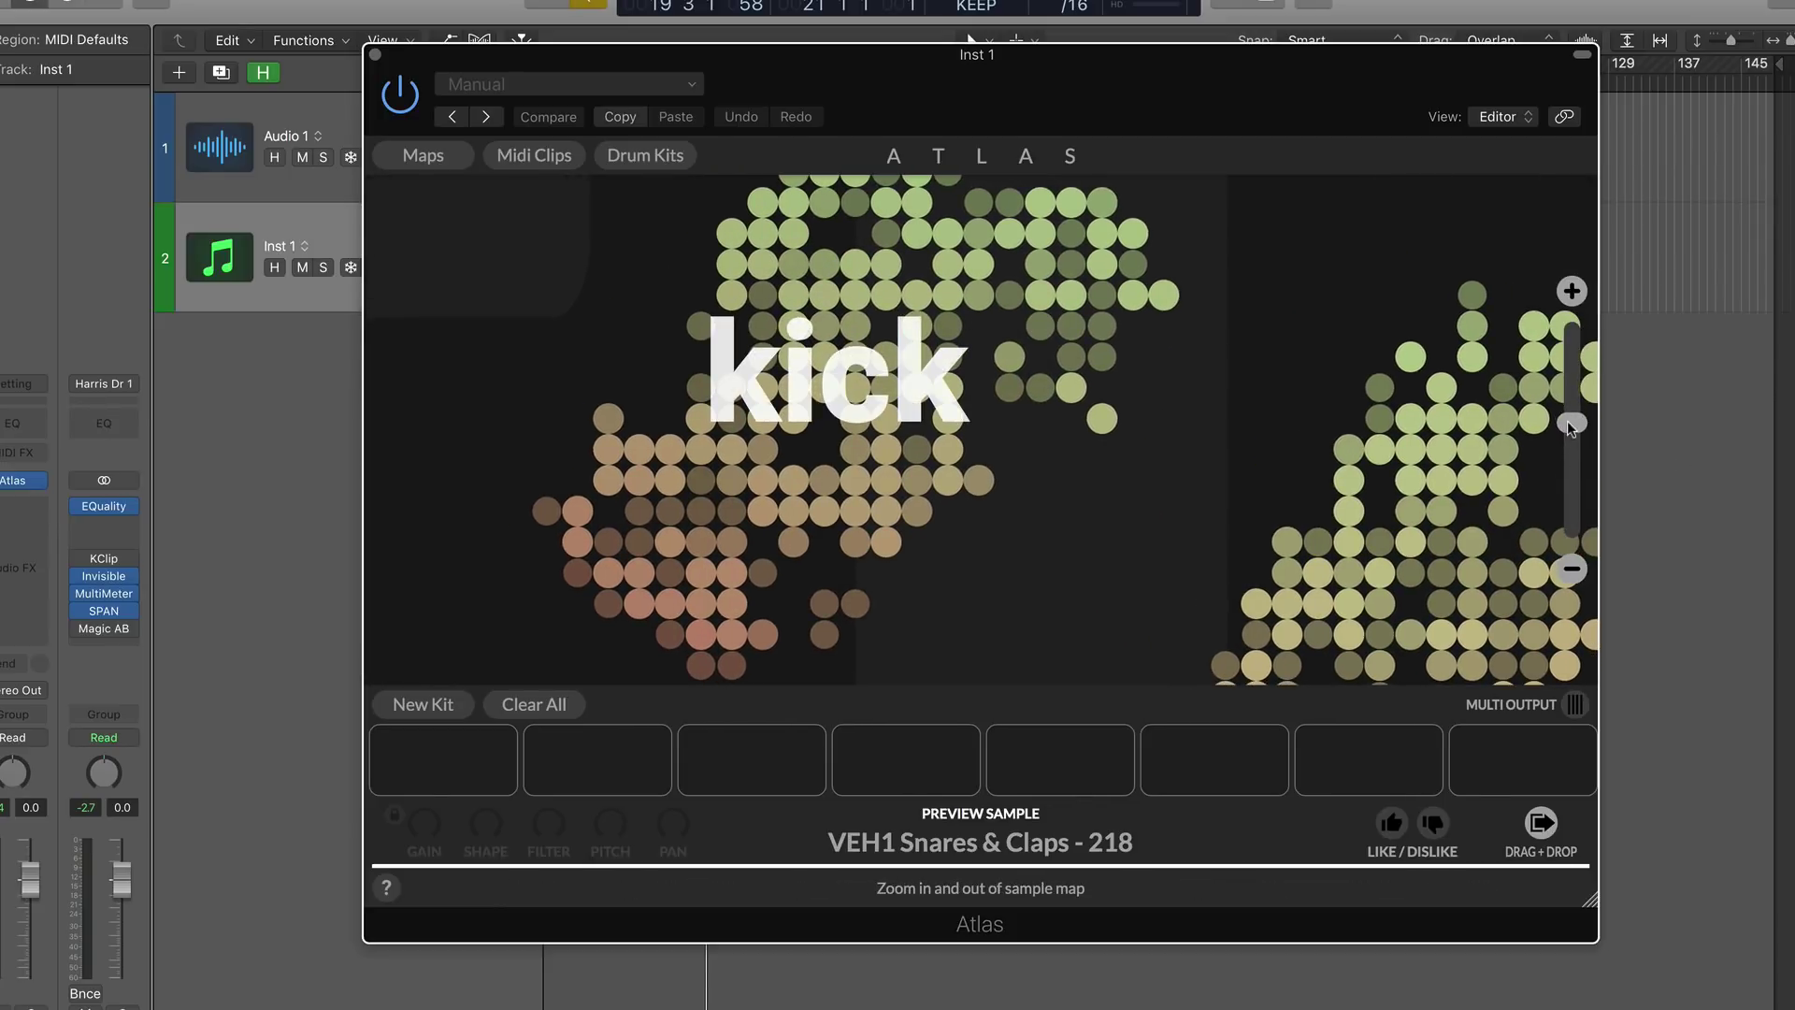
left_click_drag(1568, 421, 1571, 389)
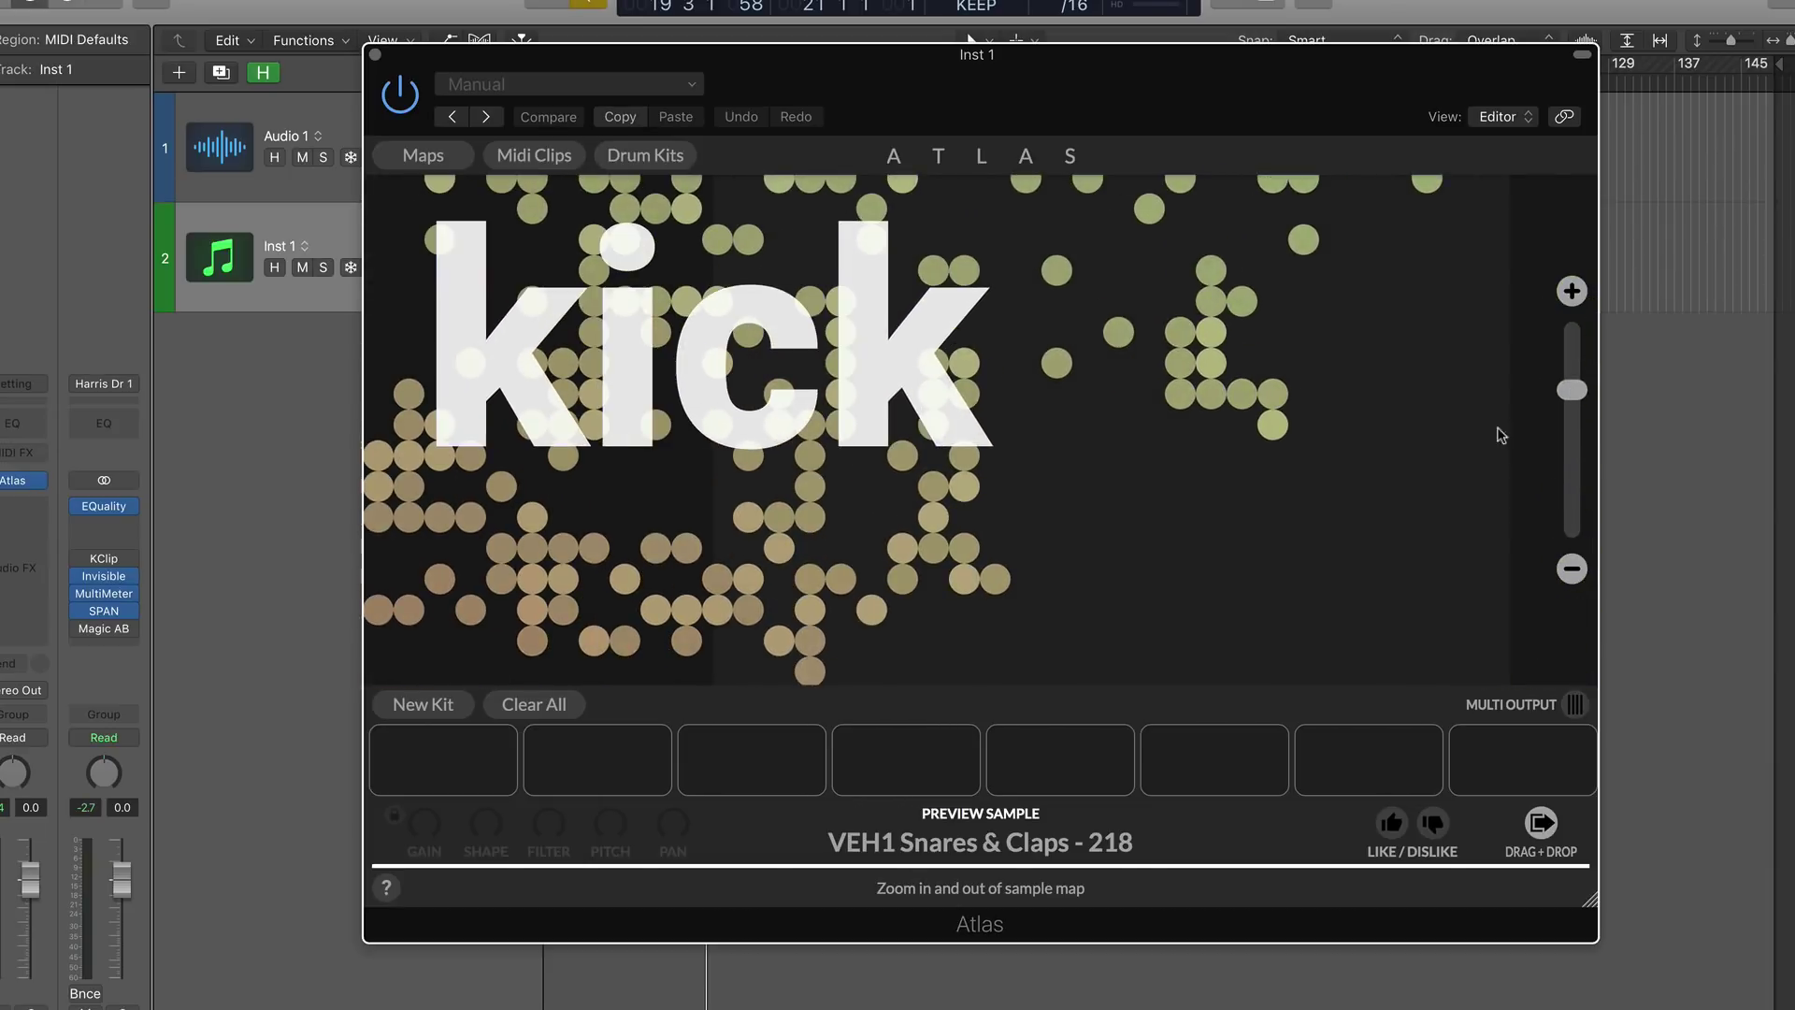
left_click_drag(1159, 505, 1332, 573)
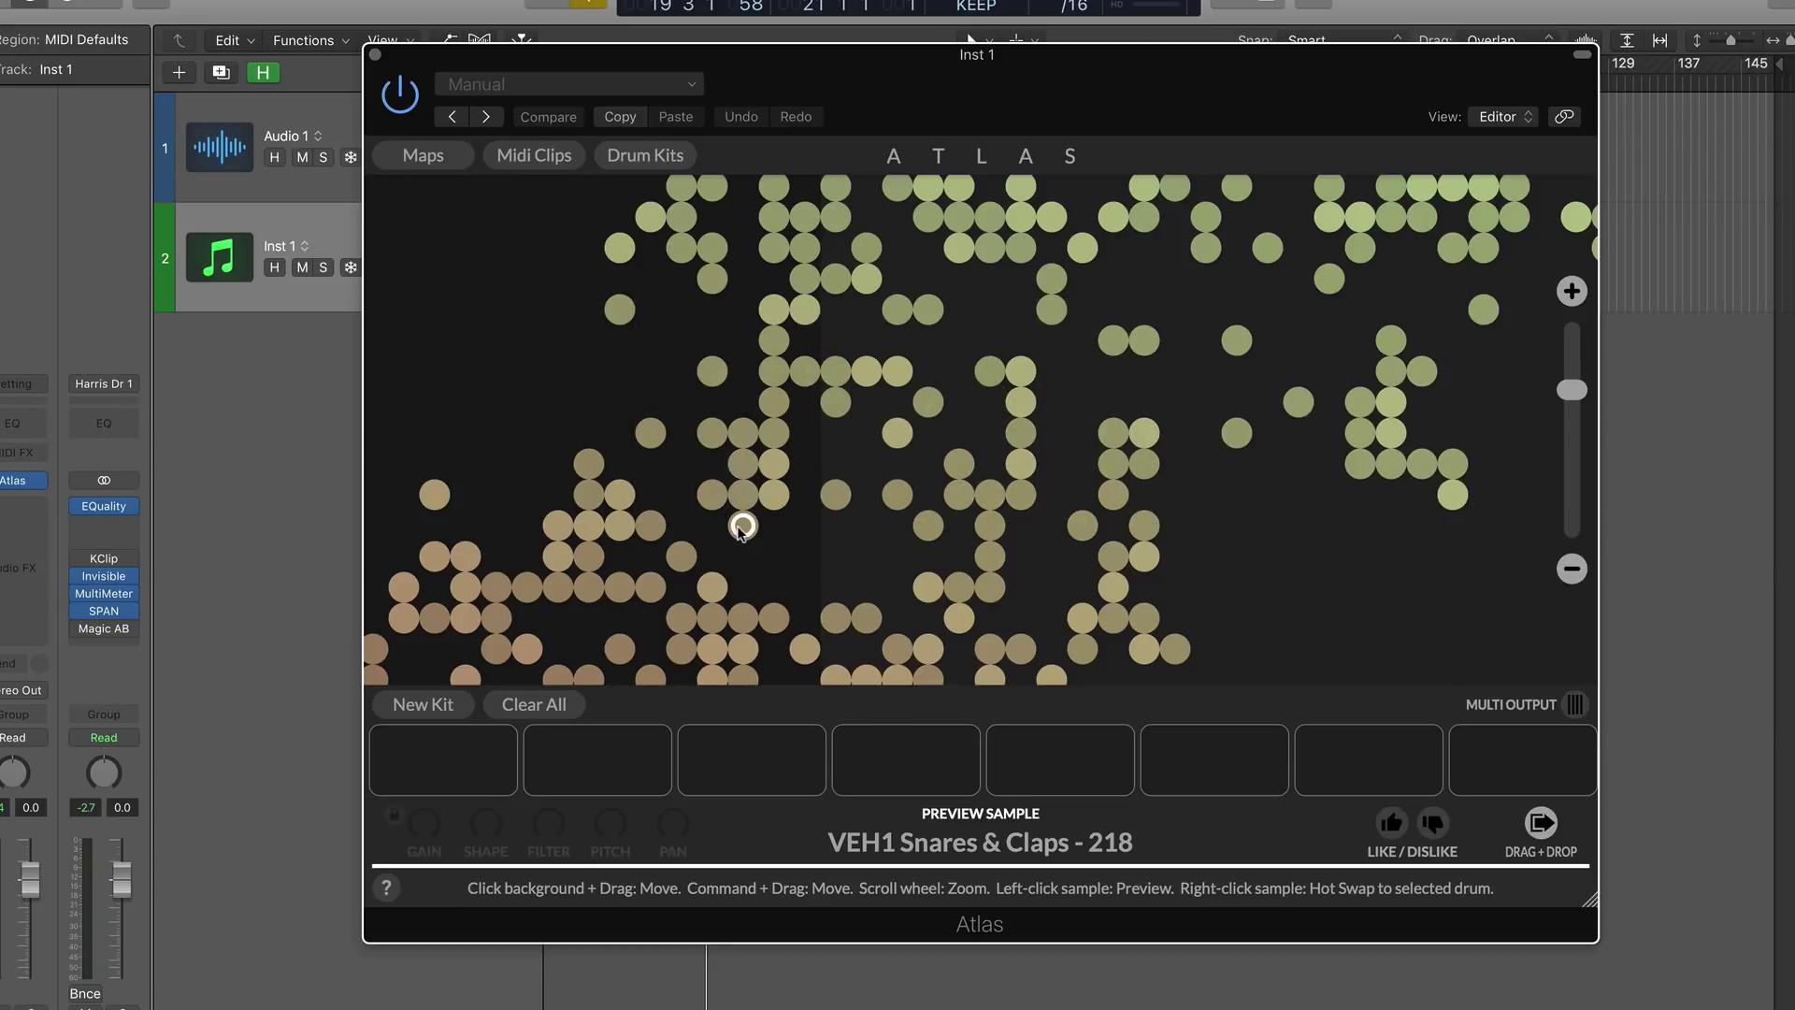
Preview four neighbouring kick samples on the zoomed-in map
left_click(744, 525)
left_click(743, 495)
left_click(774, 494)
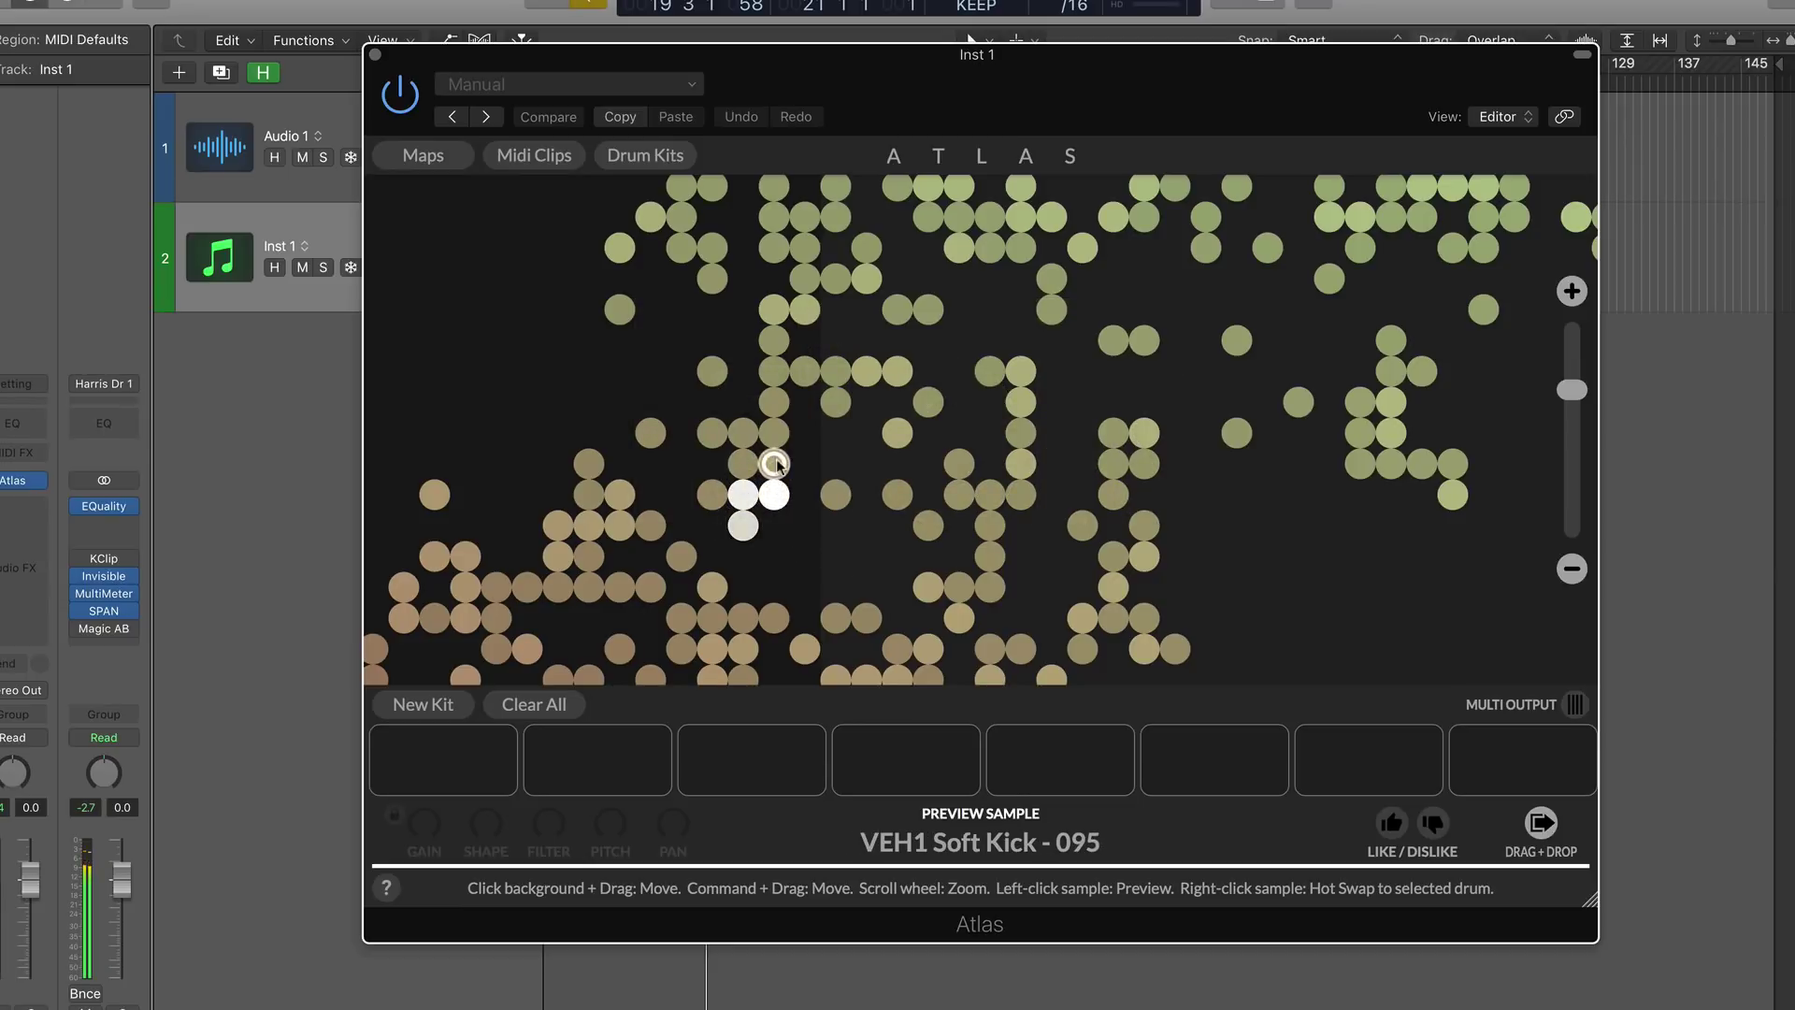
left_click(776, 464)
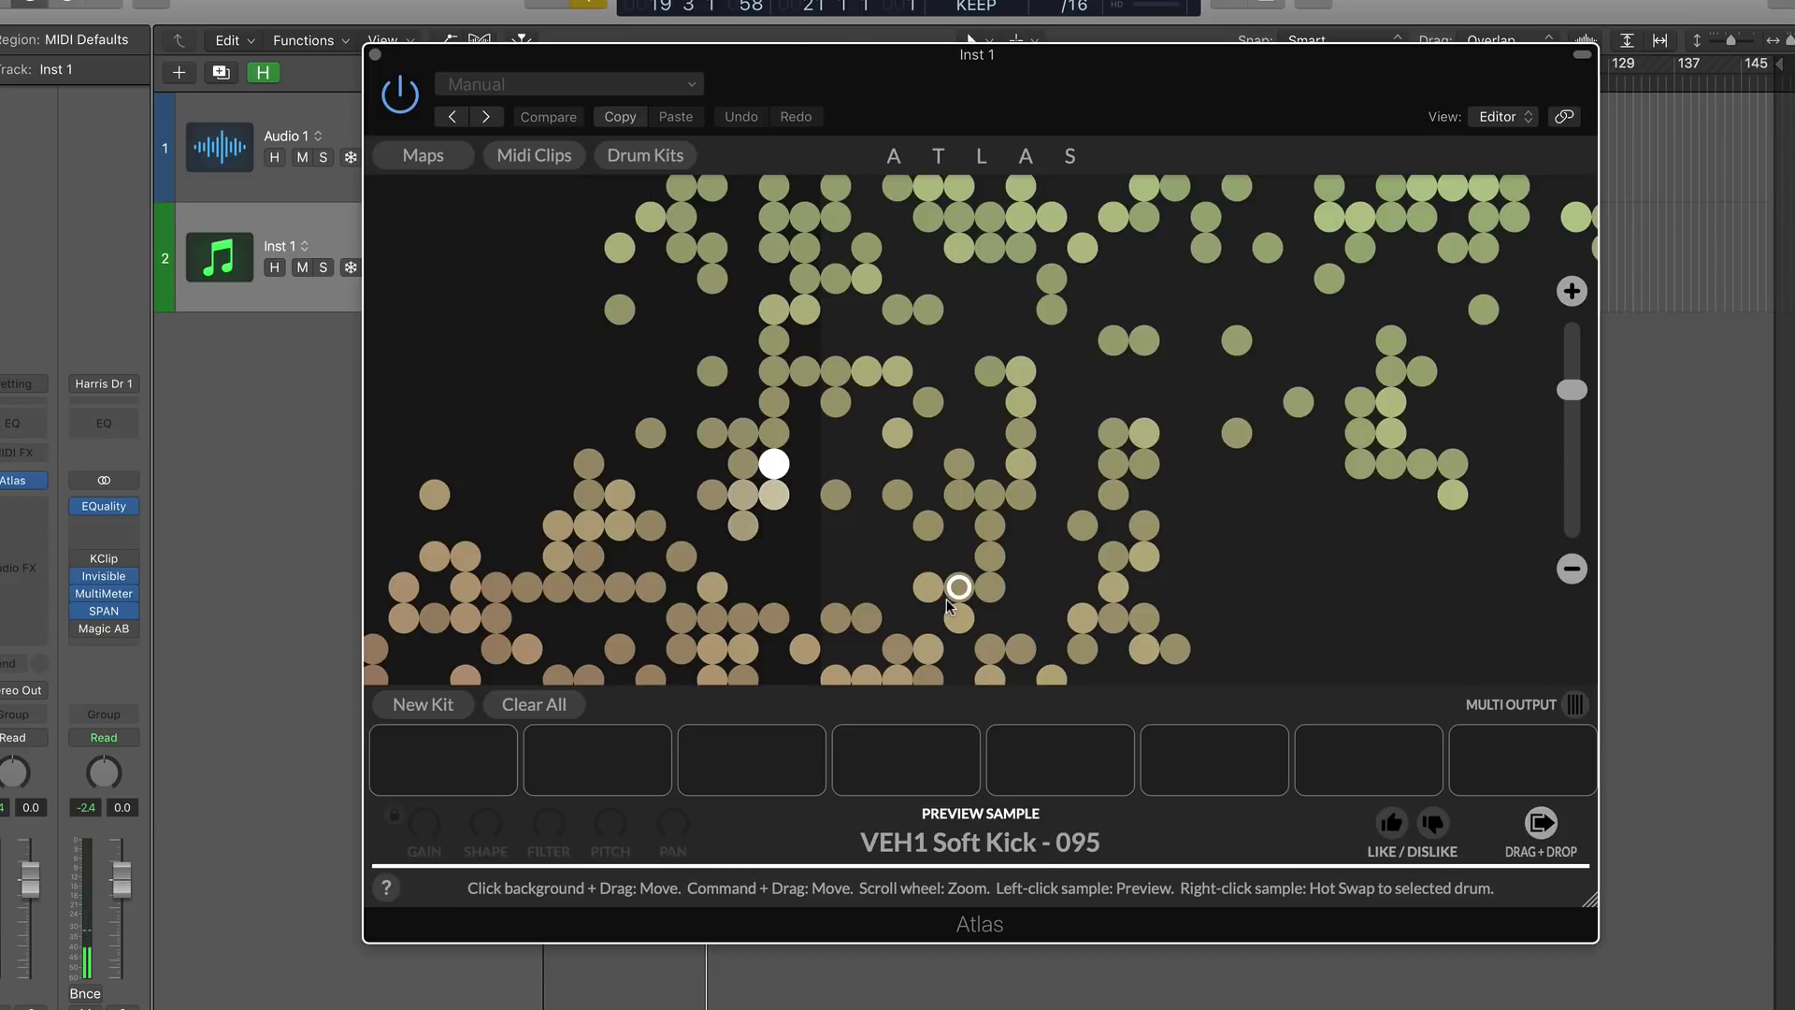
Zoom out and audition several snare samples, ending on VEH1 Snares & Claps - 110, then shrink the plugin window
left_click_drag(1572, 389, 1545, 421)
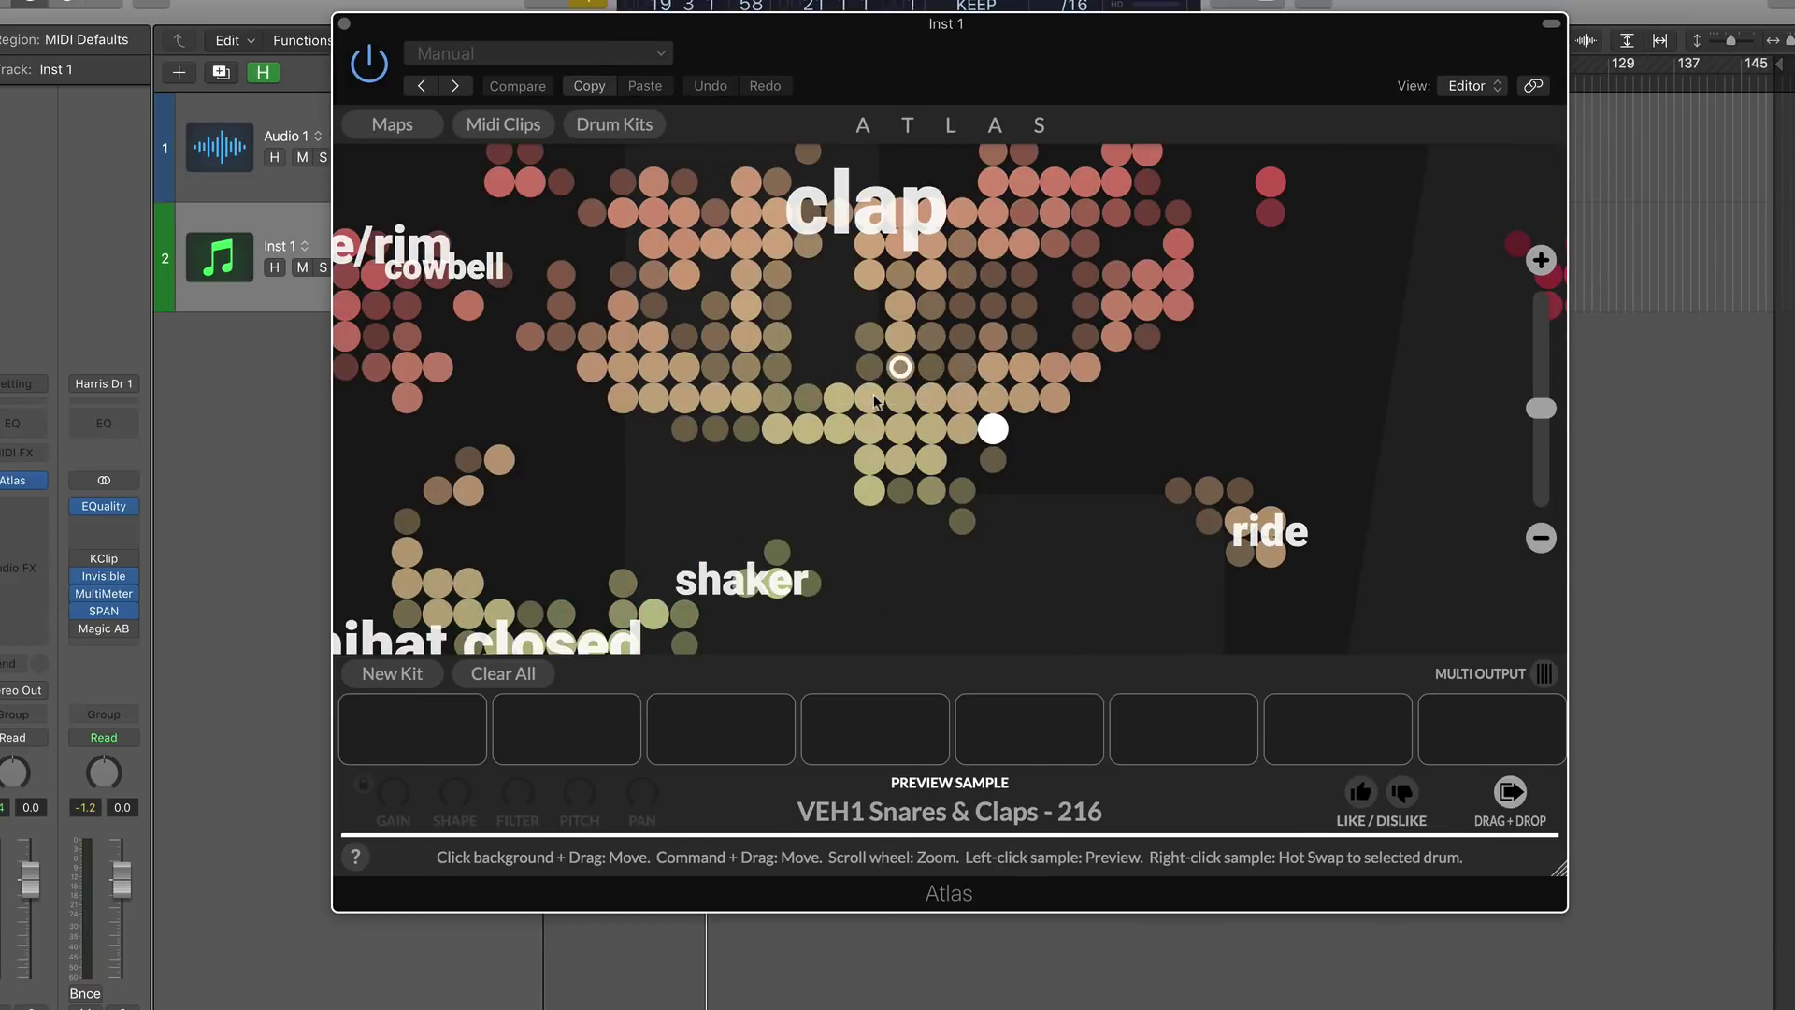
left_click(623, 366)
left_click(591, 367)
left_click(623, 397)
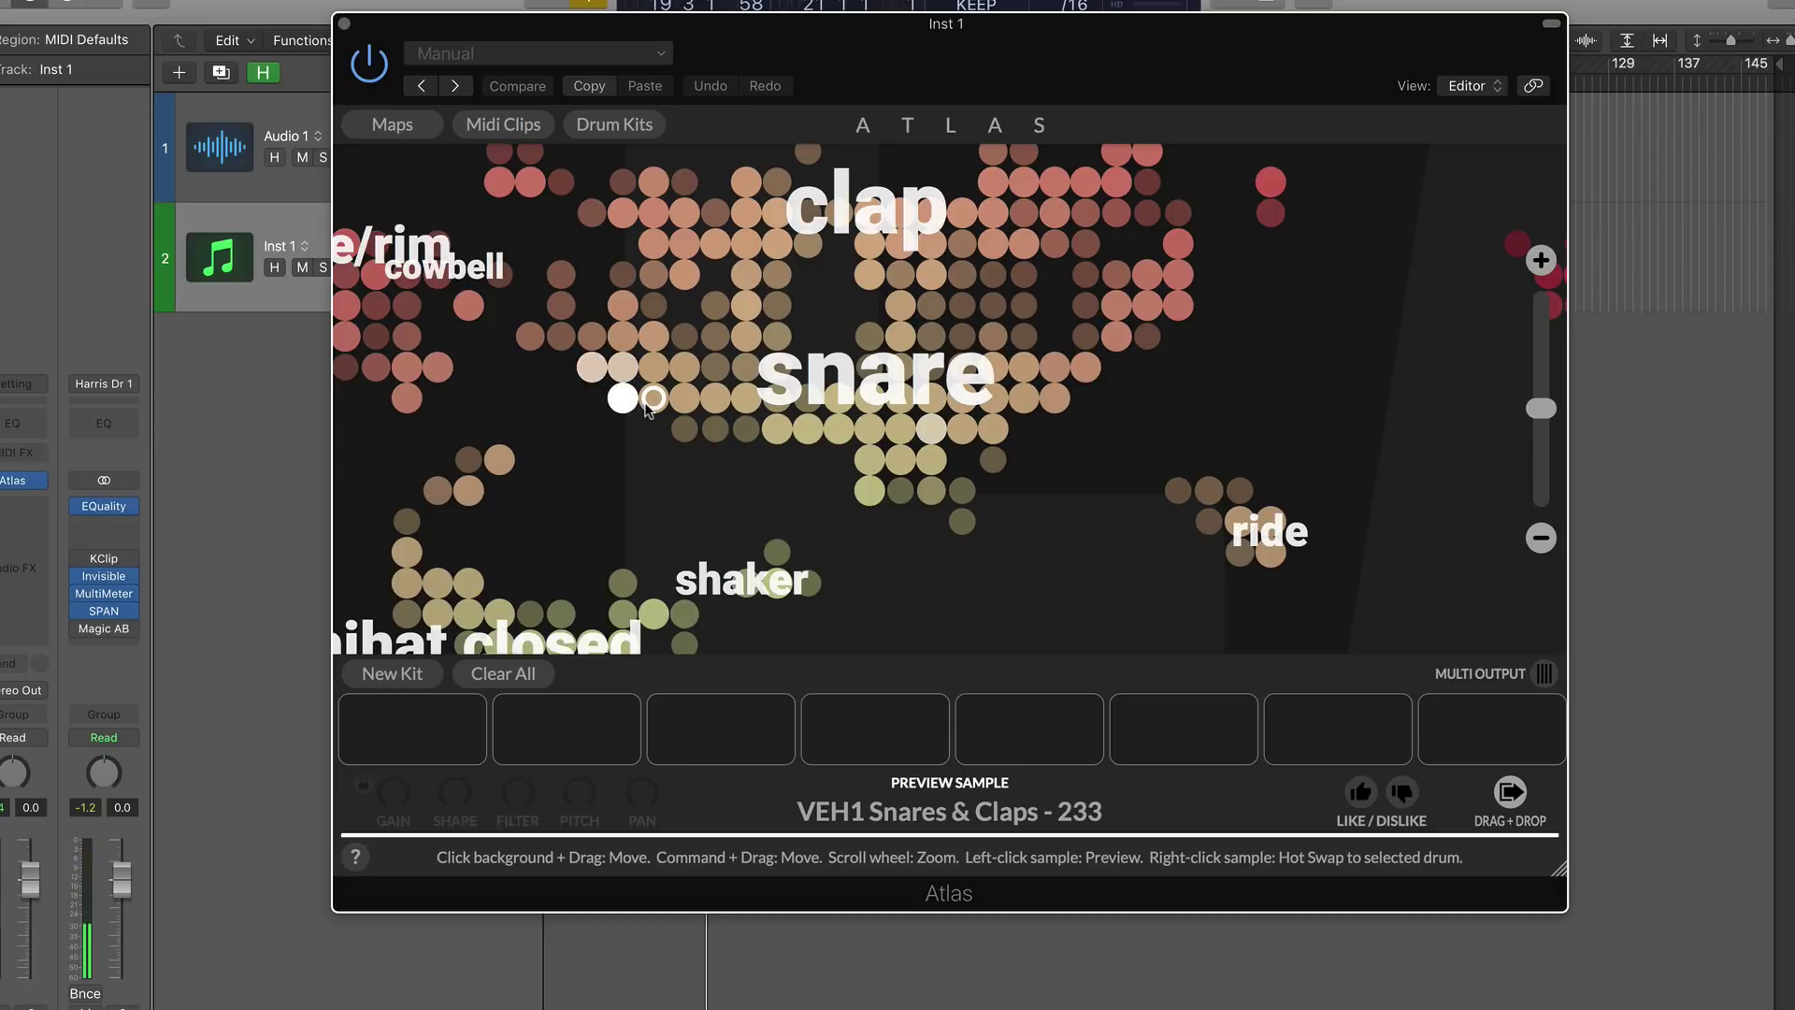
left_click(962, 429)
left_click(980, 411)
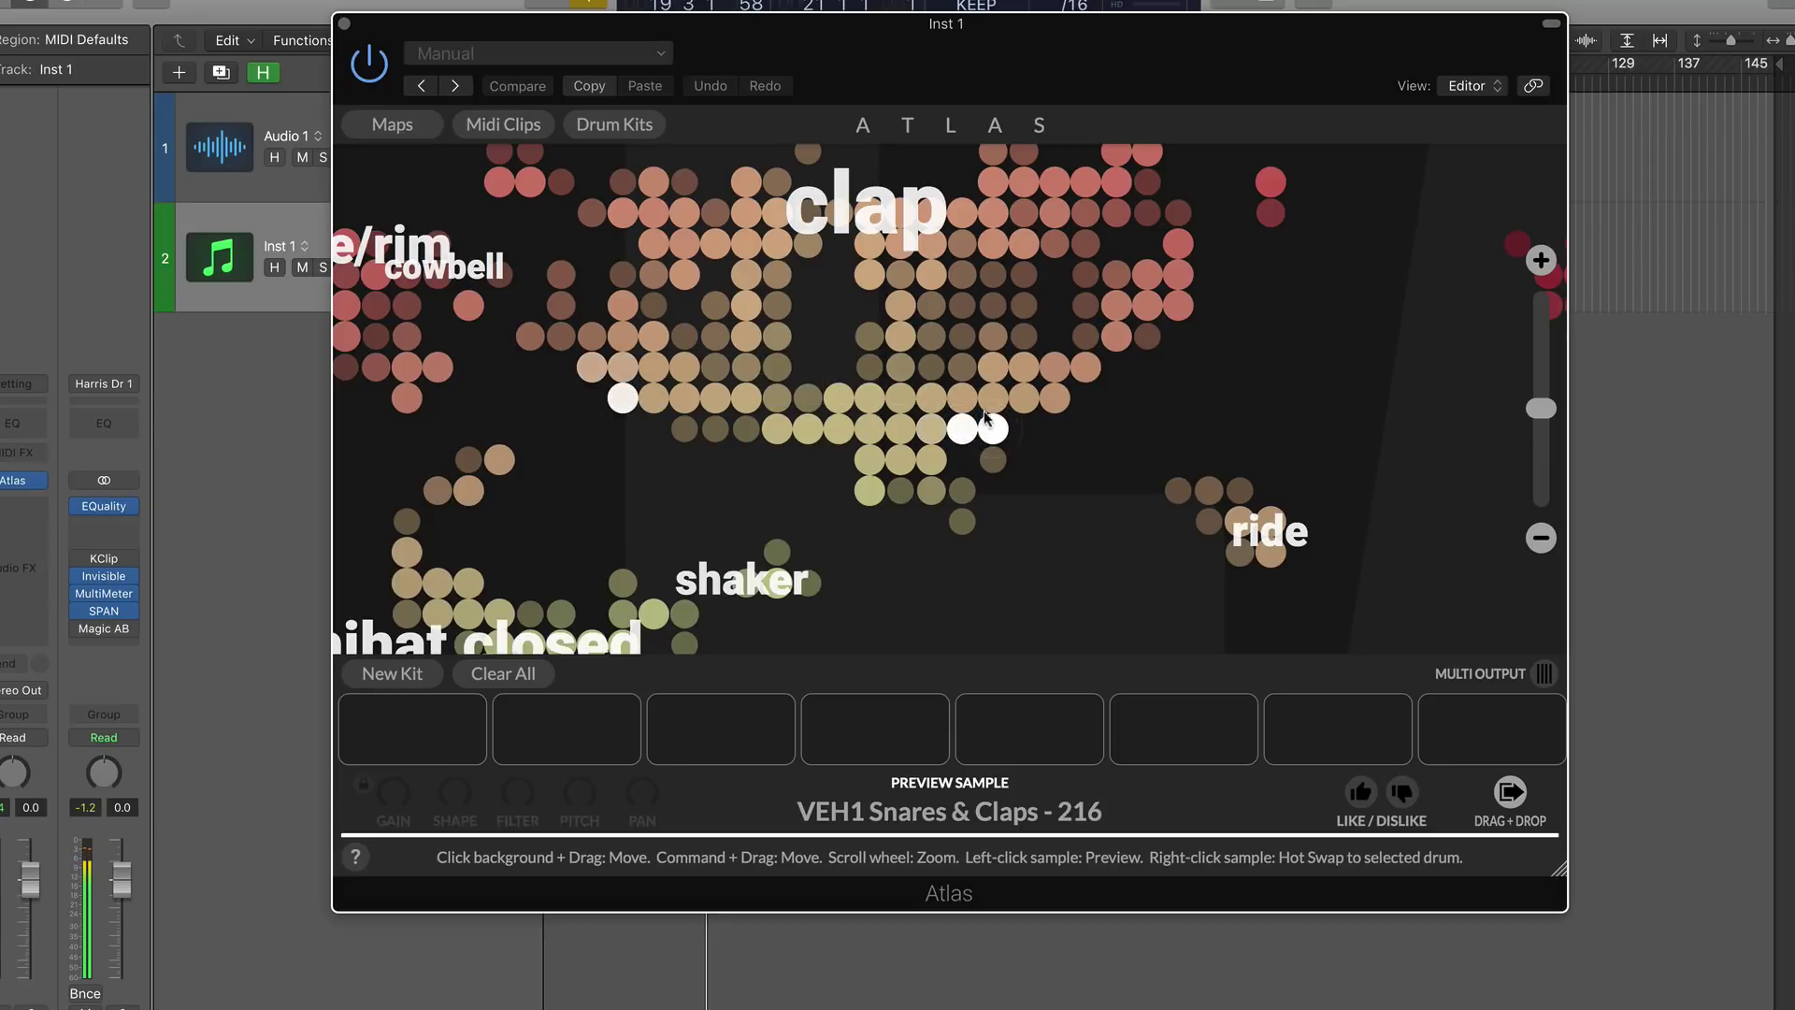
left_click(993, 383)
left_click_drag(1558, 869, 1691, 973)
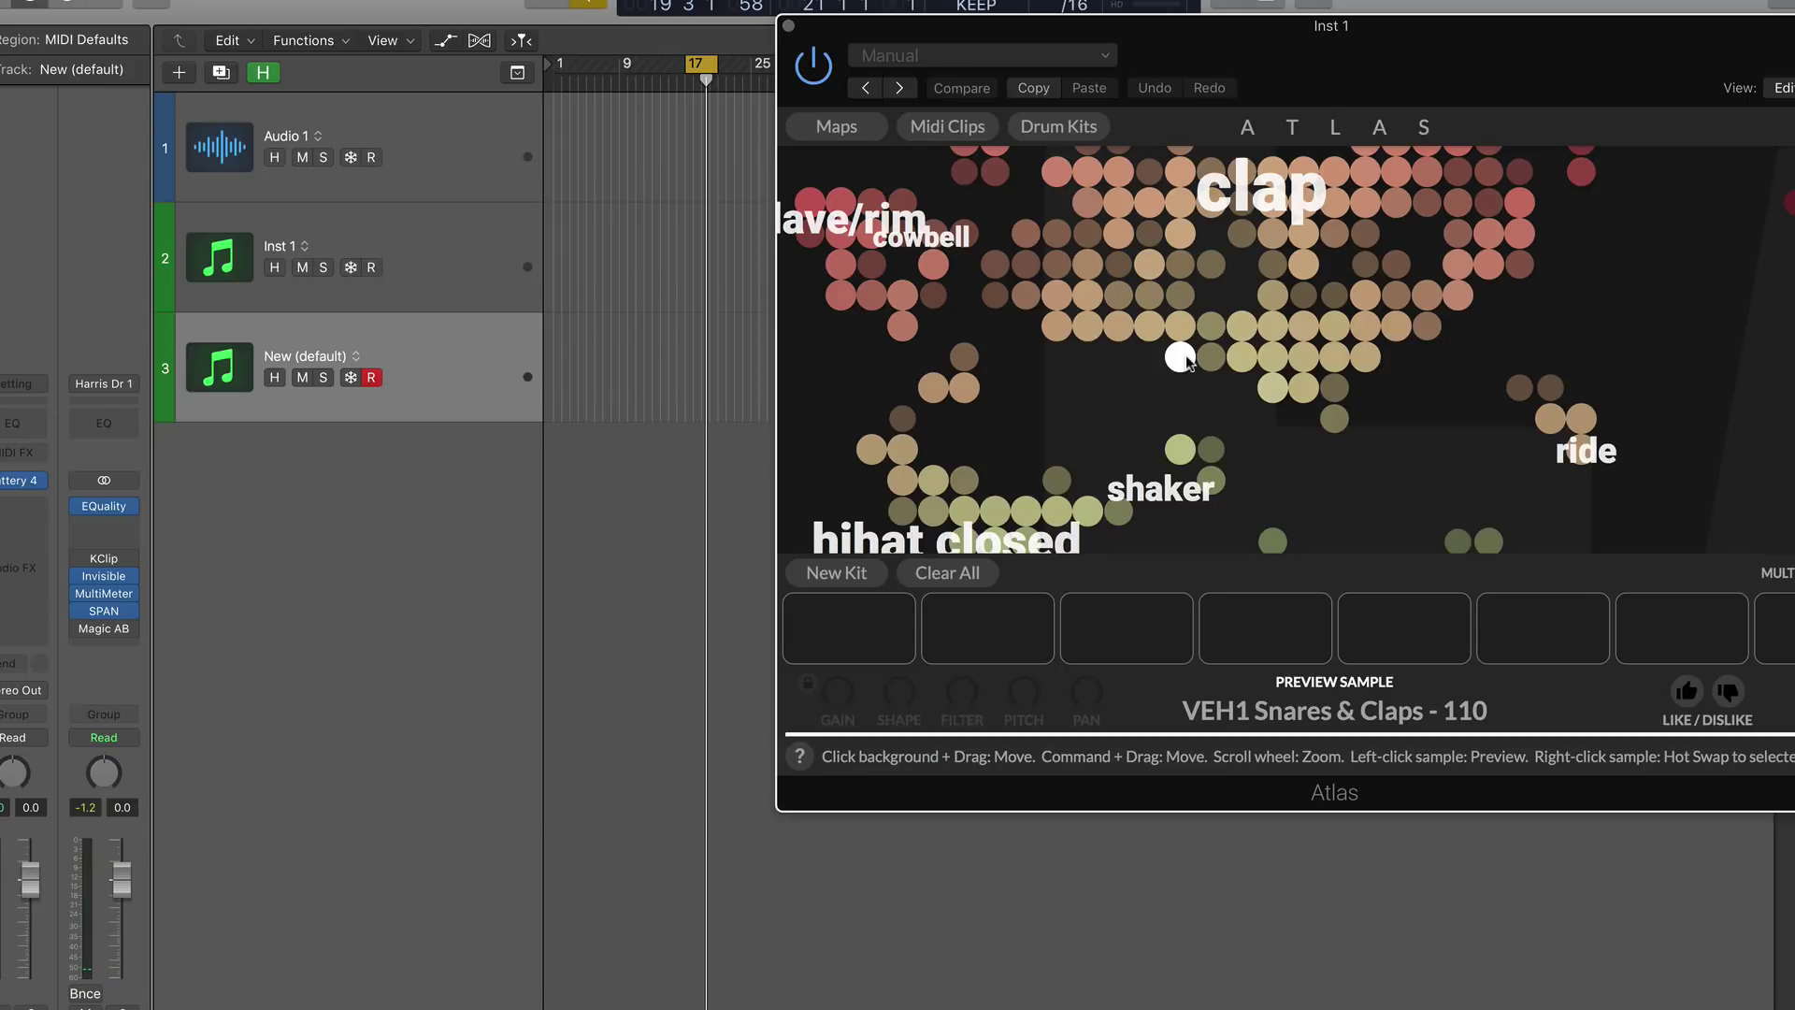
Drag the VEH1 Snares & Claps - 110 sample onto a new audio track and onto Battery 4's pad A1
left_click_drag(1180, 356, 640, 477)
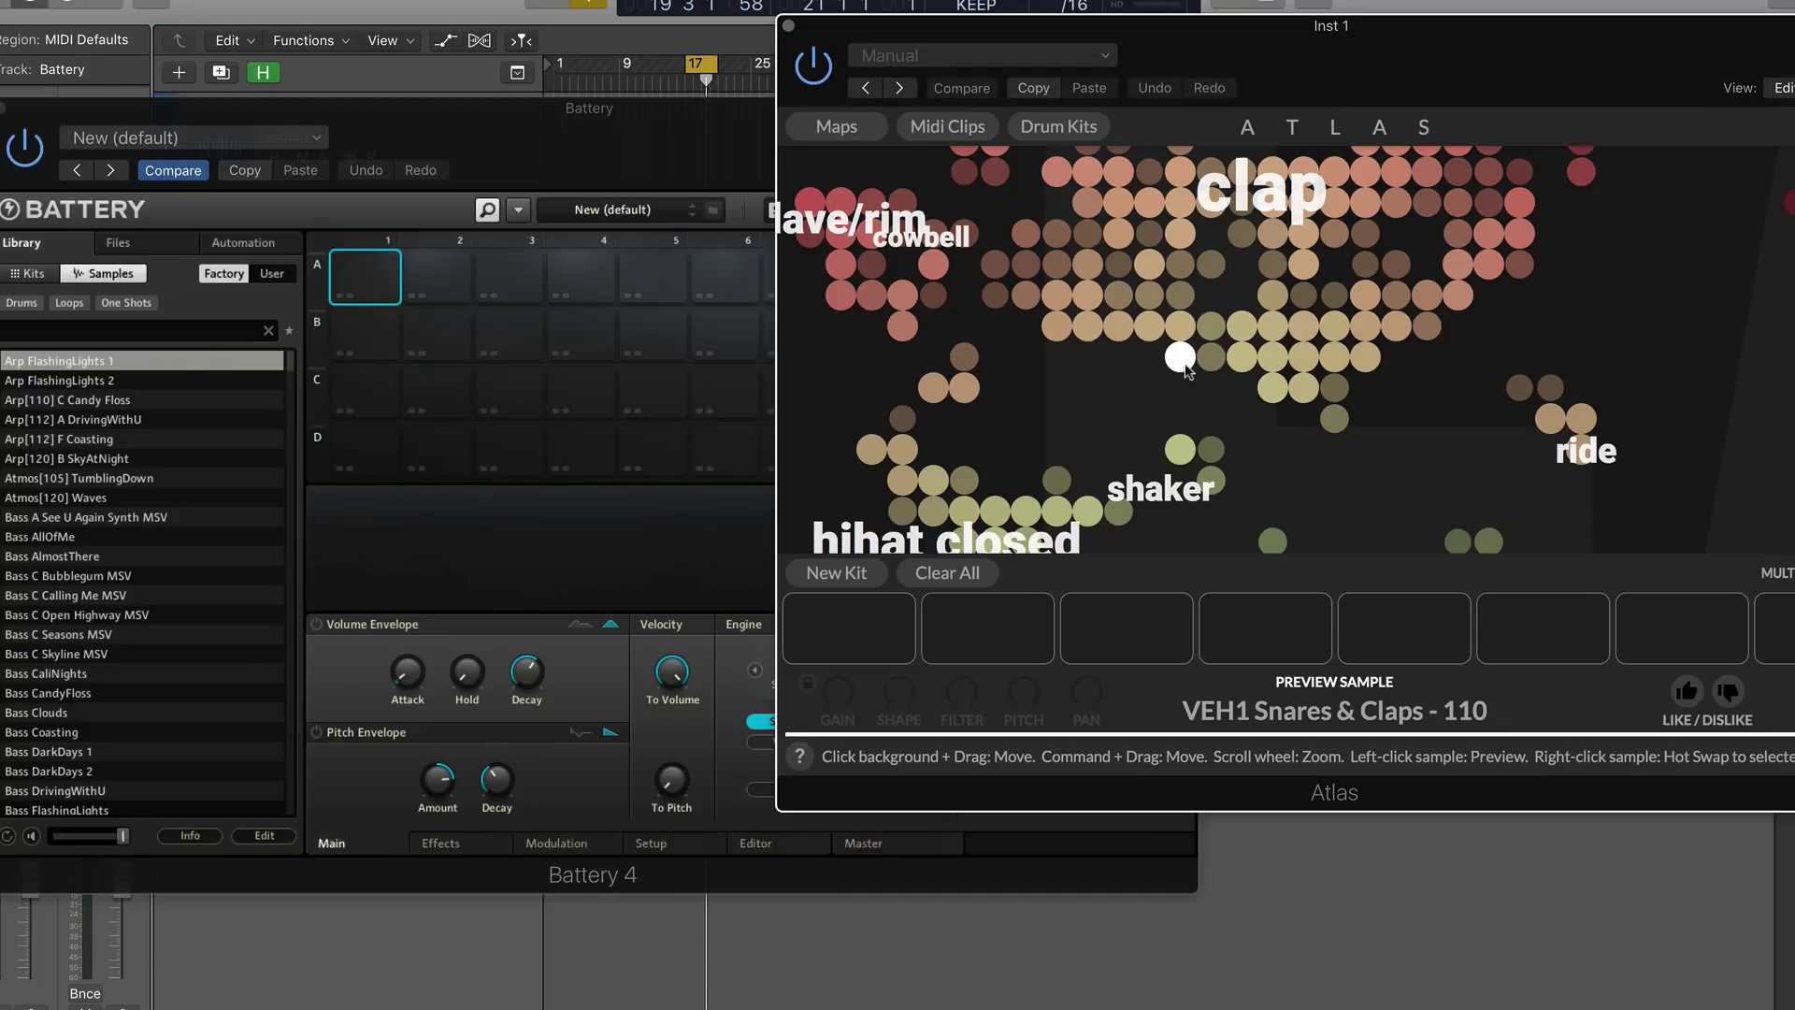
left_click_drag(1180, 356, 372, 279)
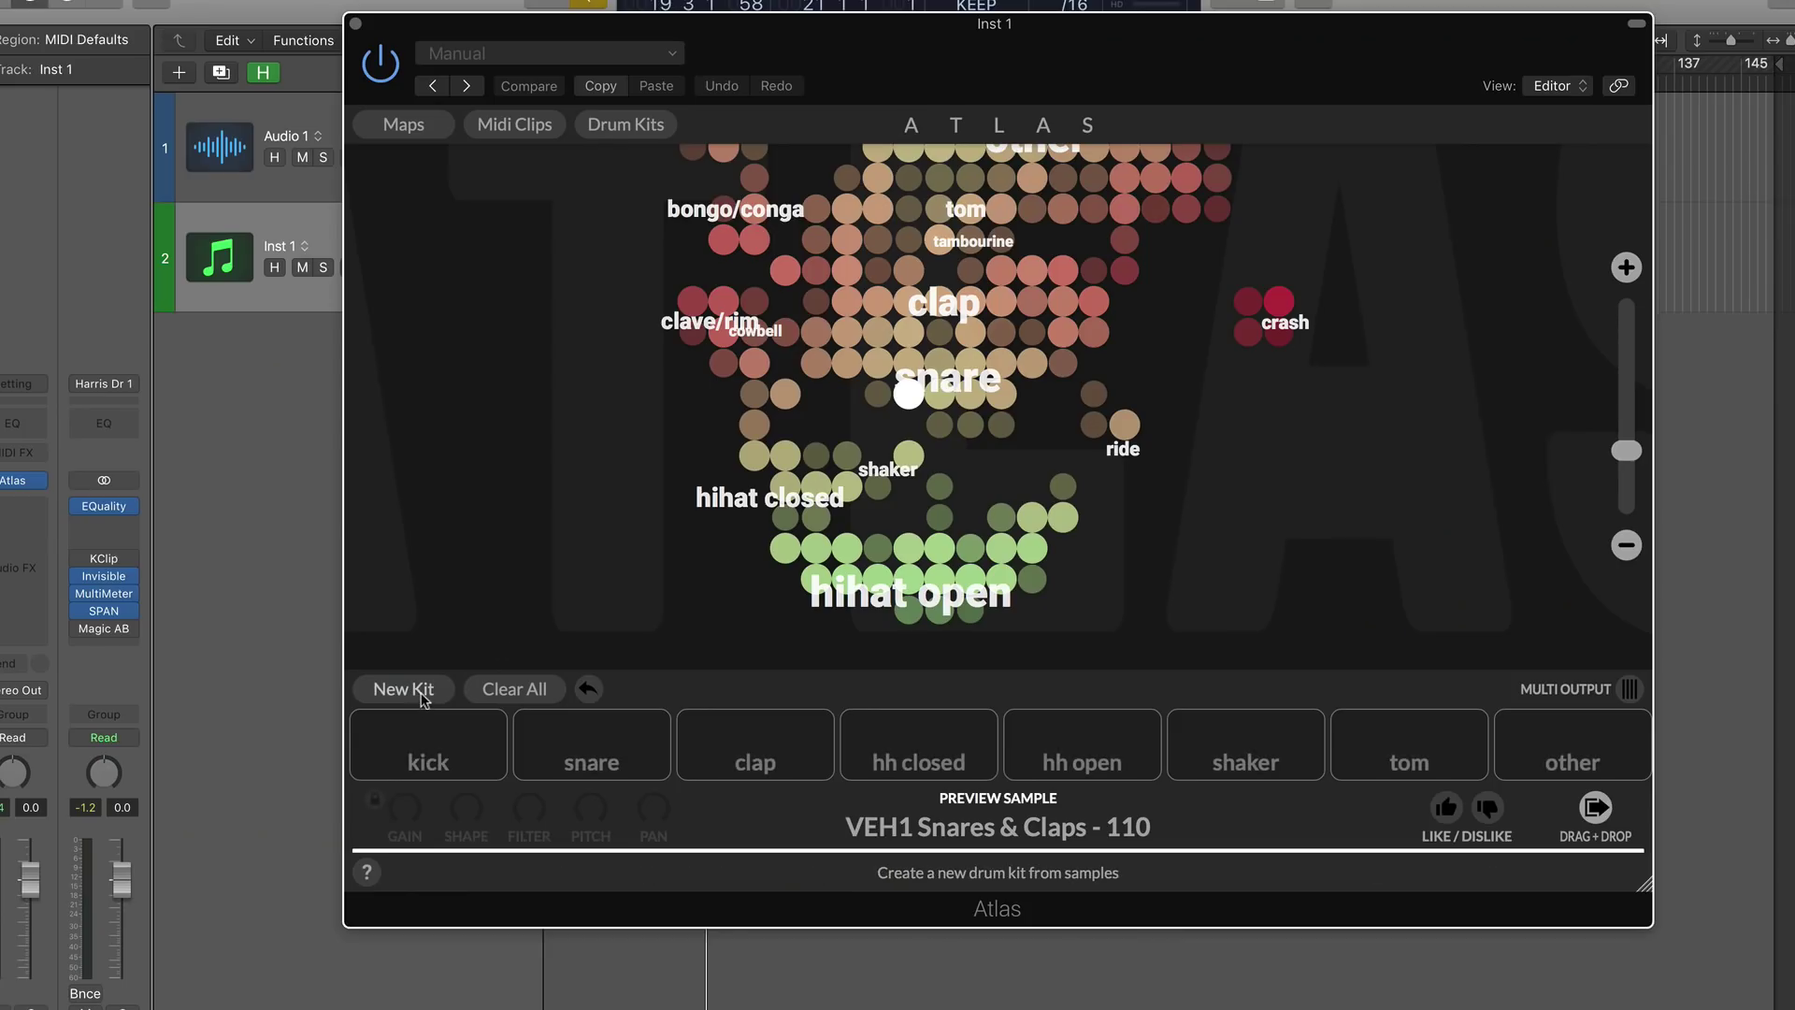
Generate a new eight-pad kit from the Electro House 2 map and preview VEH1 Snares & Claps - 110
left_click(411, 690)
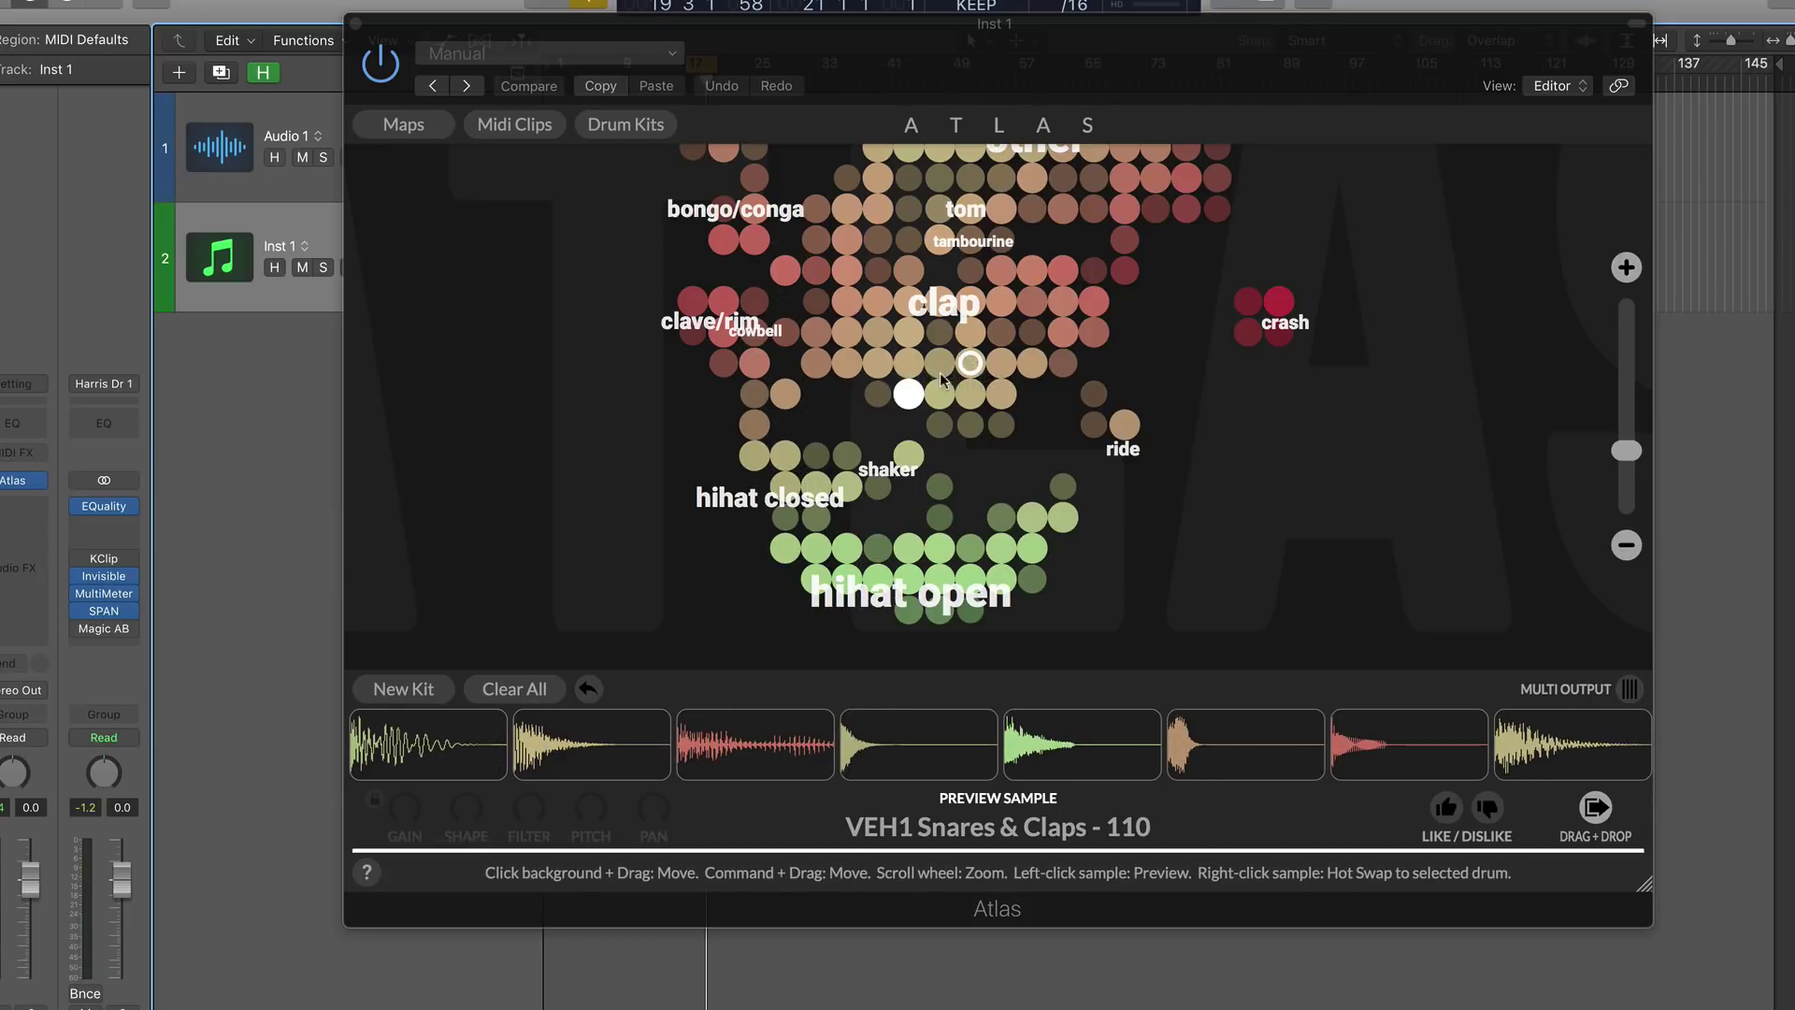
left_click(907, 396)
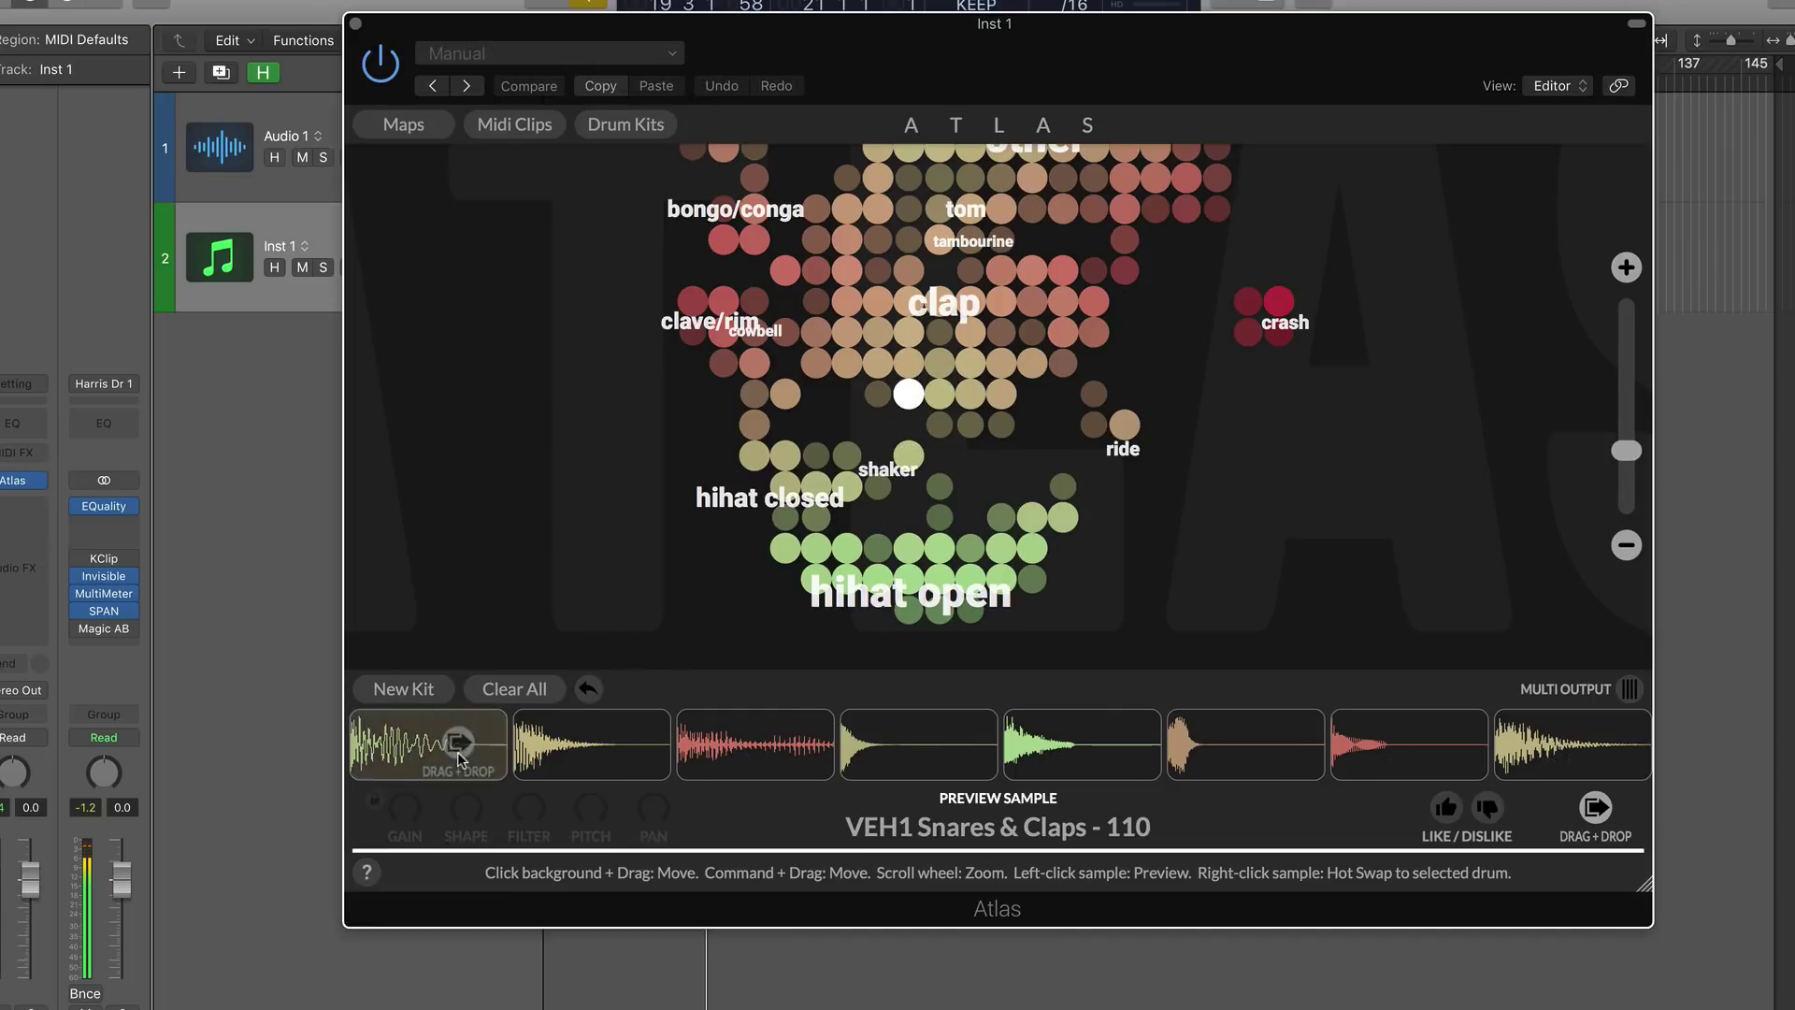
Roll a new drum kit, then swap two fresh samples into the snare slot
left_click(452, 760)
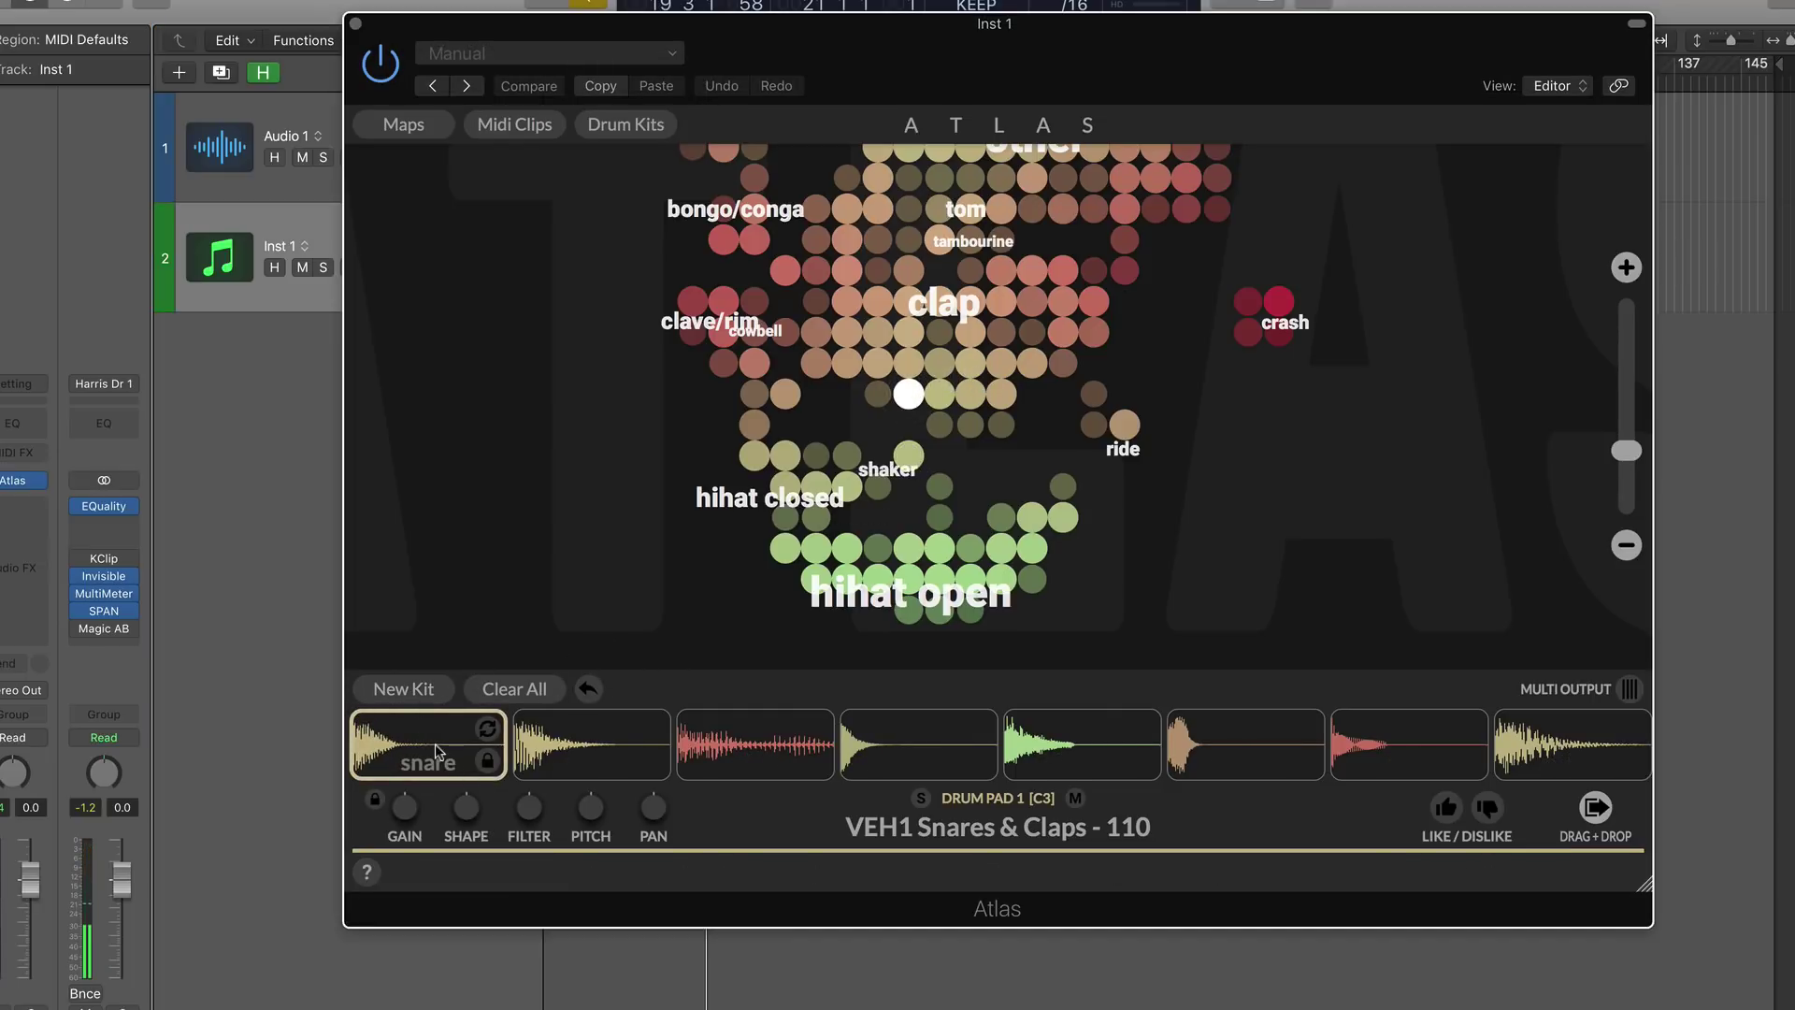
left_click(408, 690)
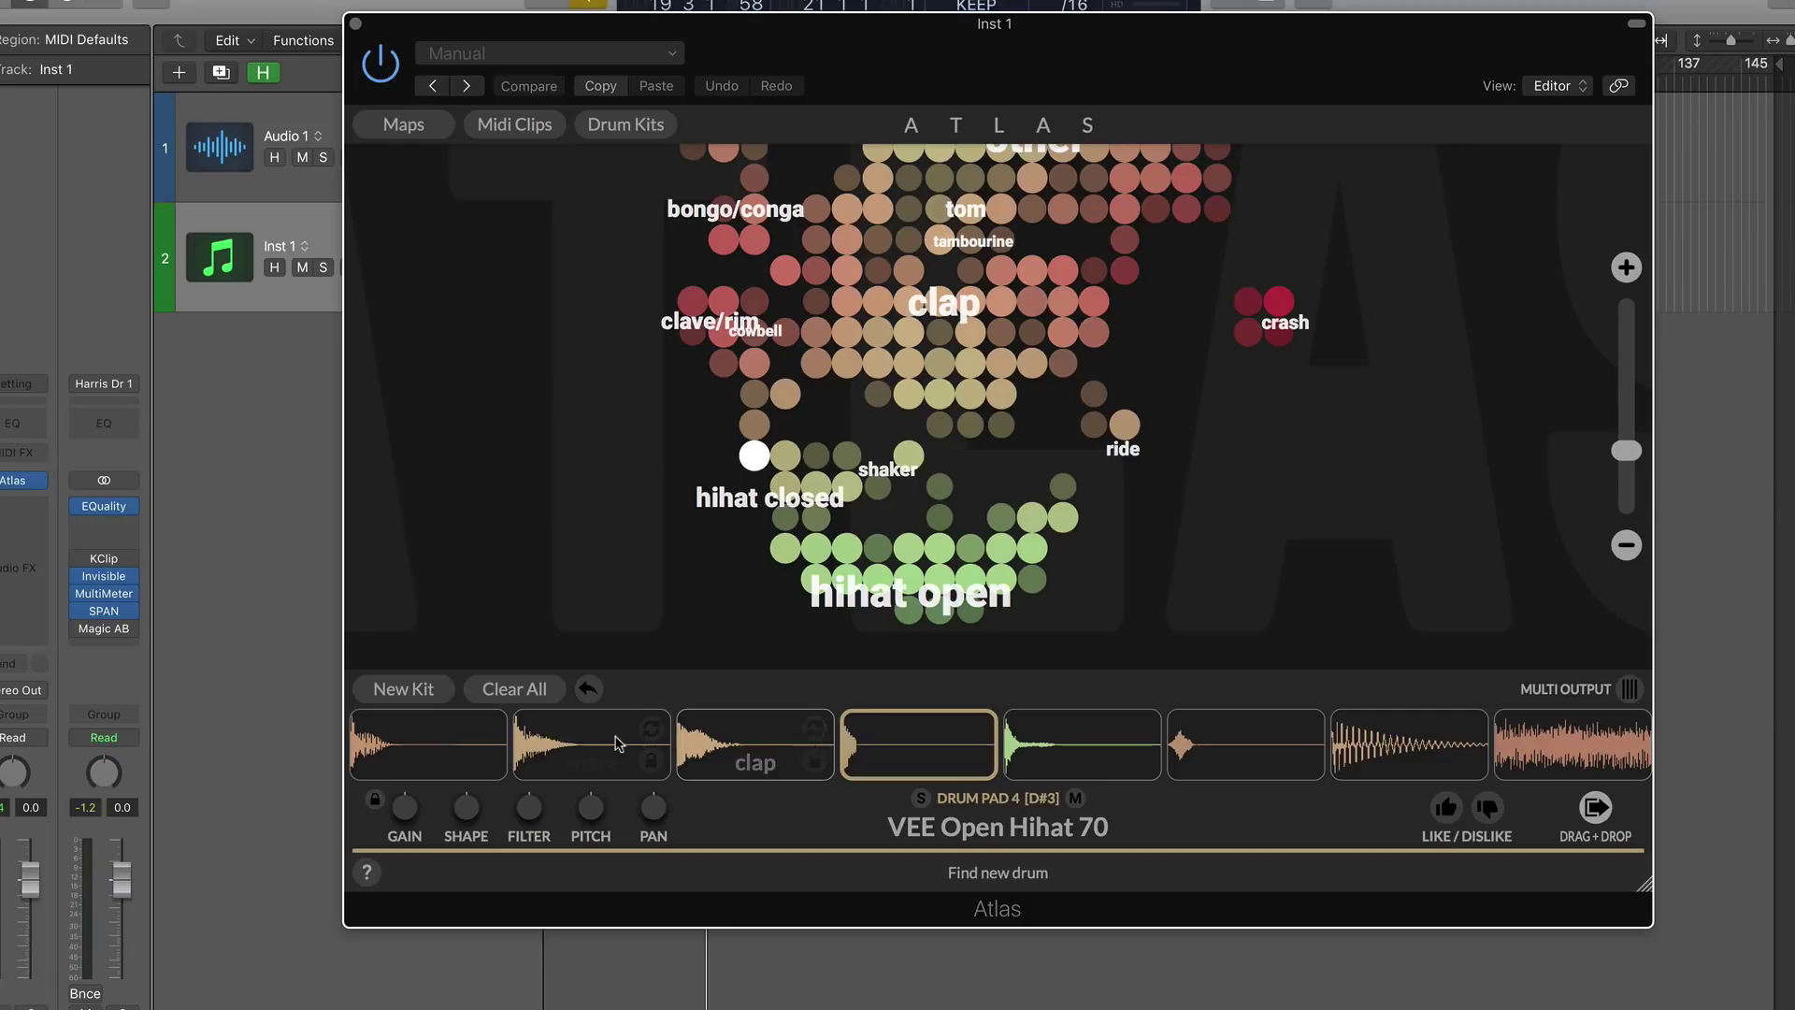
left_click(652, 737)
left_click(652, 737)
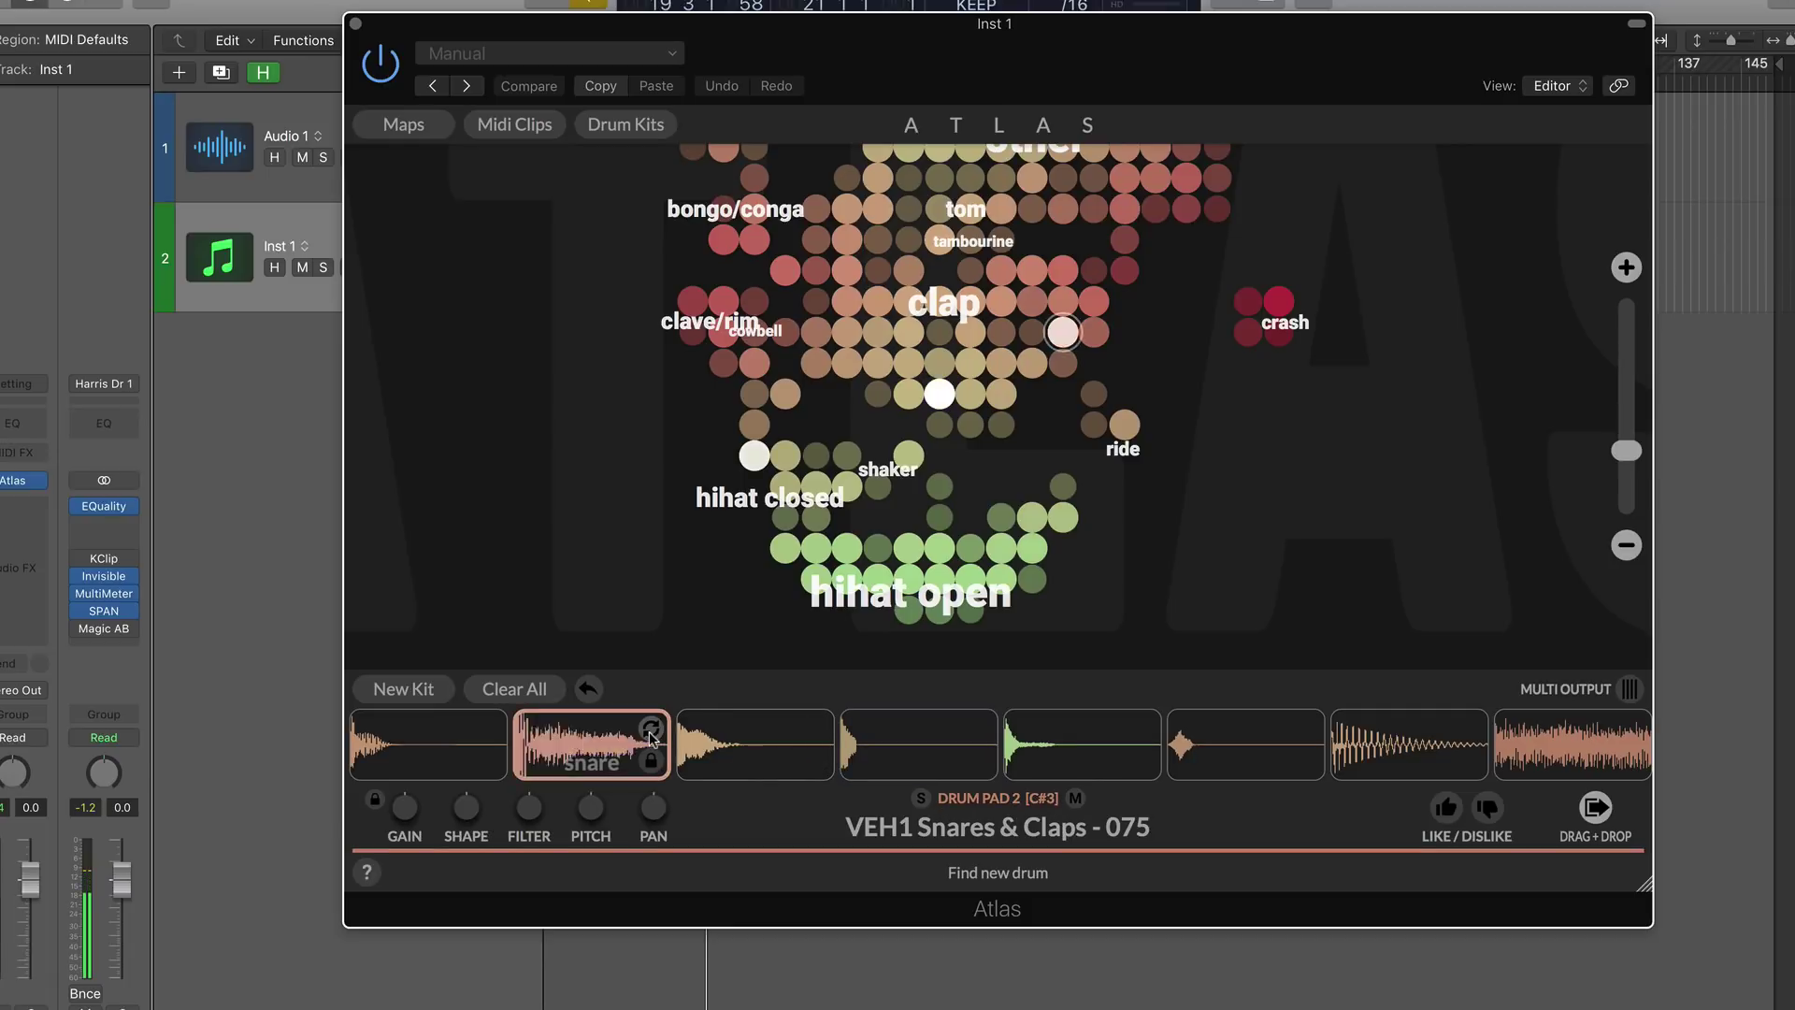
left_click(651, 737)
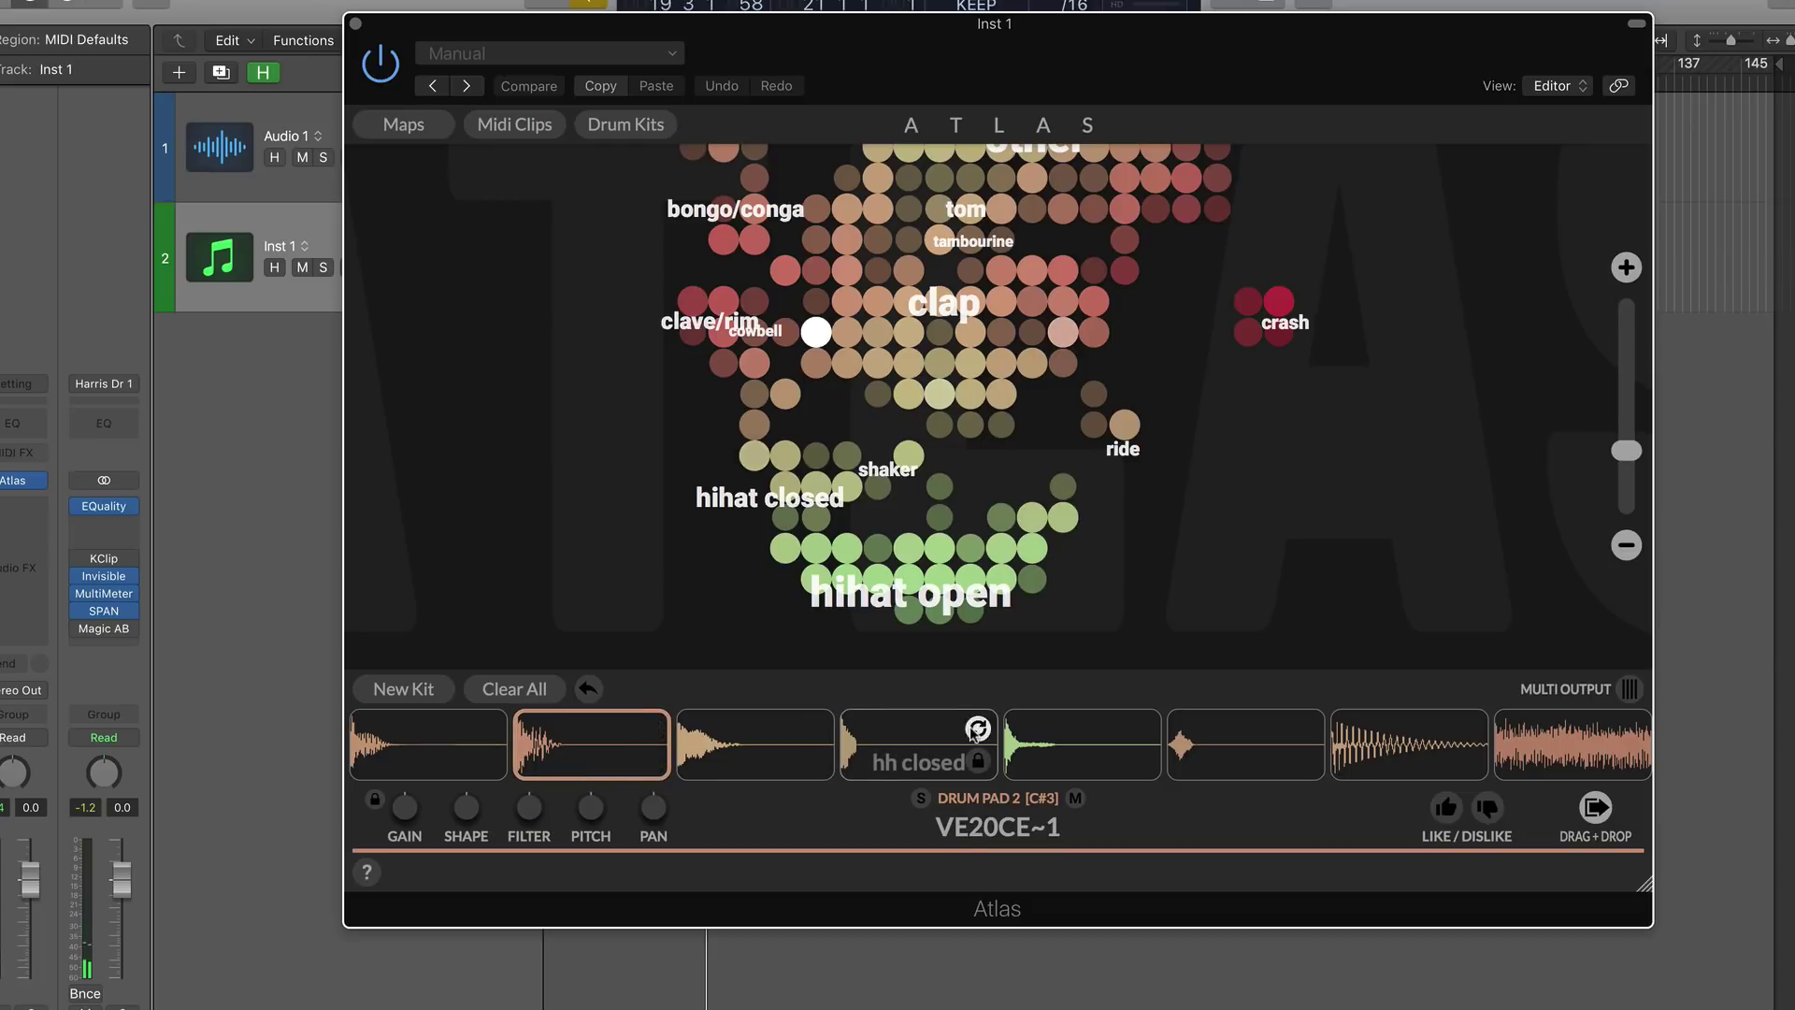
Swap the closed hi-hat in slot 4 three times, ending on VEH1 Closed Hihat - 73
left_click(977, 729)
left_click(977, 729)
left_click(977, 728)
scroll(912, 487, "up", 3)
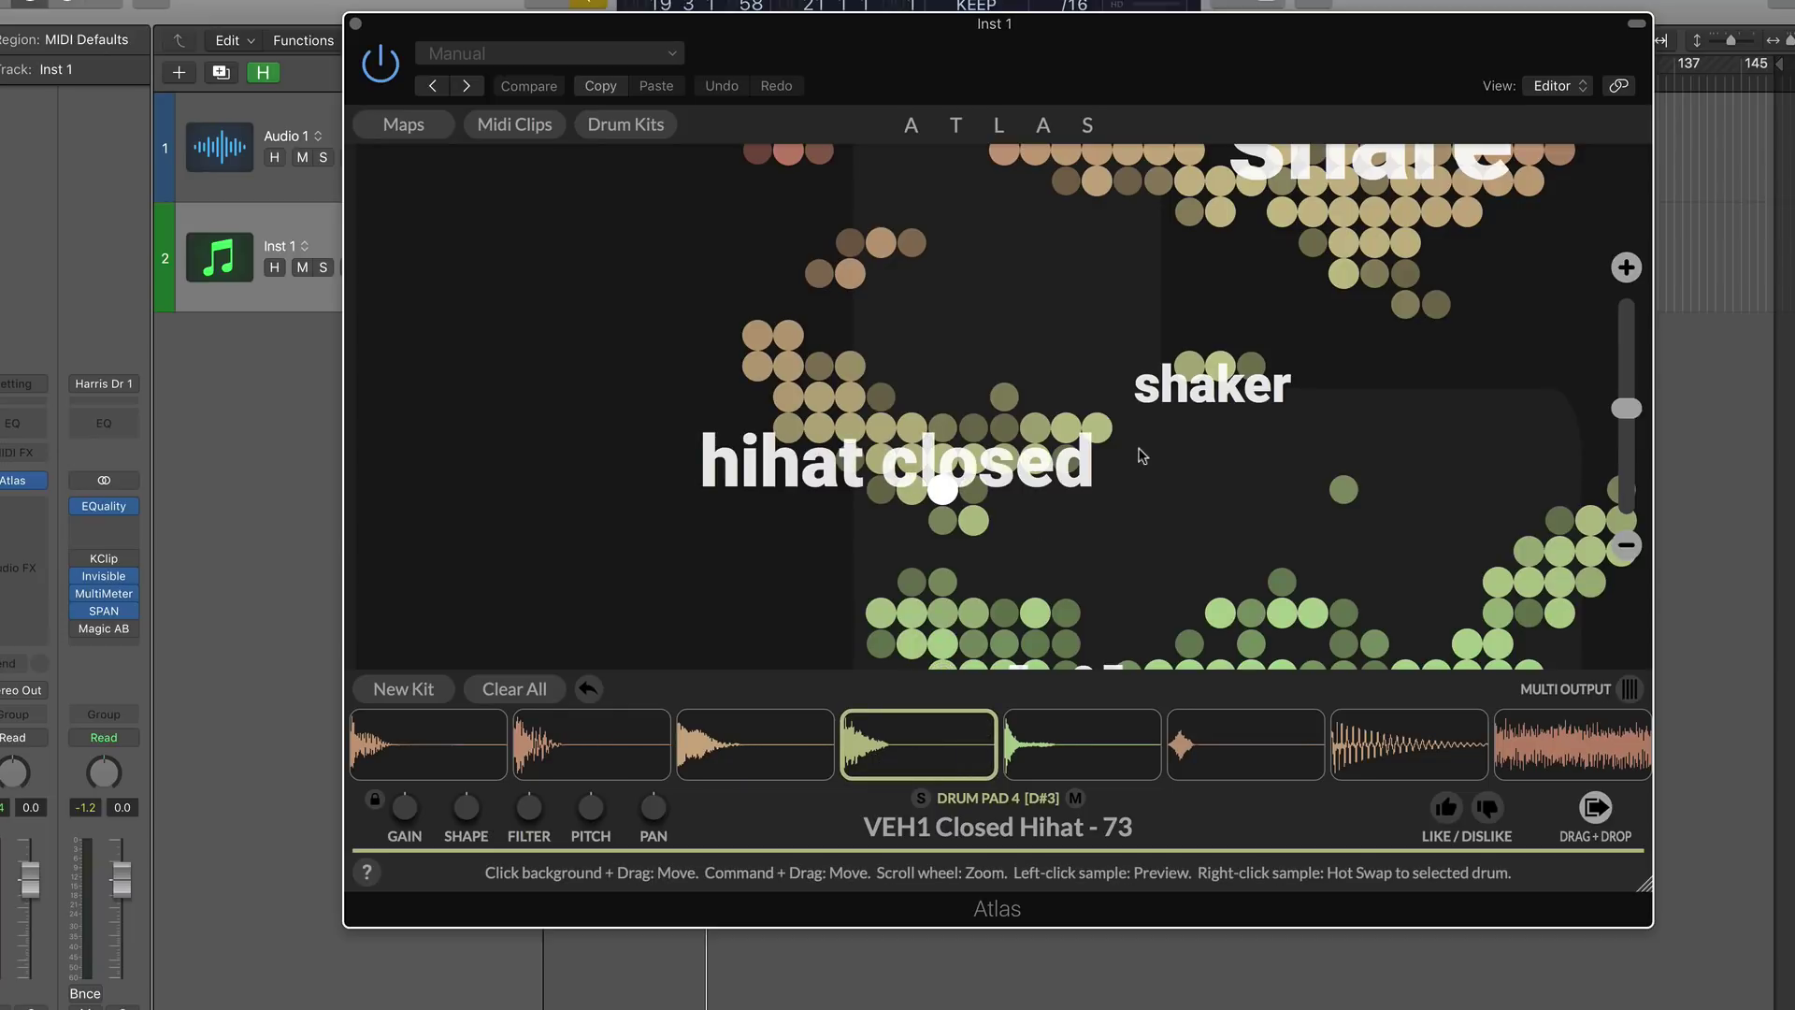
Hot-swap two samples from the map into the closed hi-hat slot, then deselect it
left_click(909, 428)
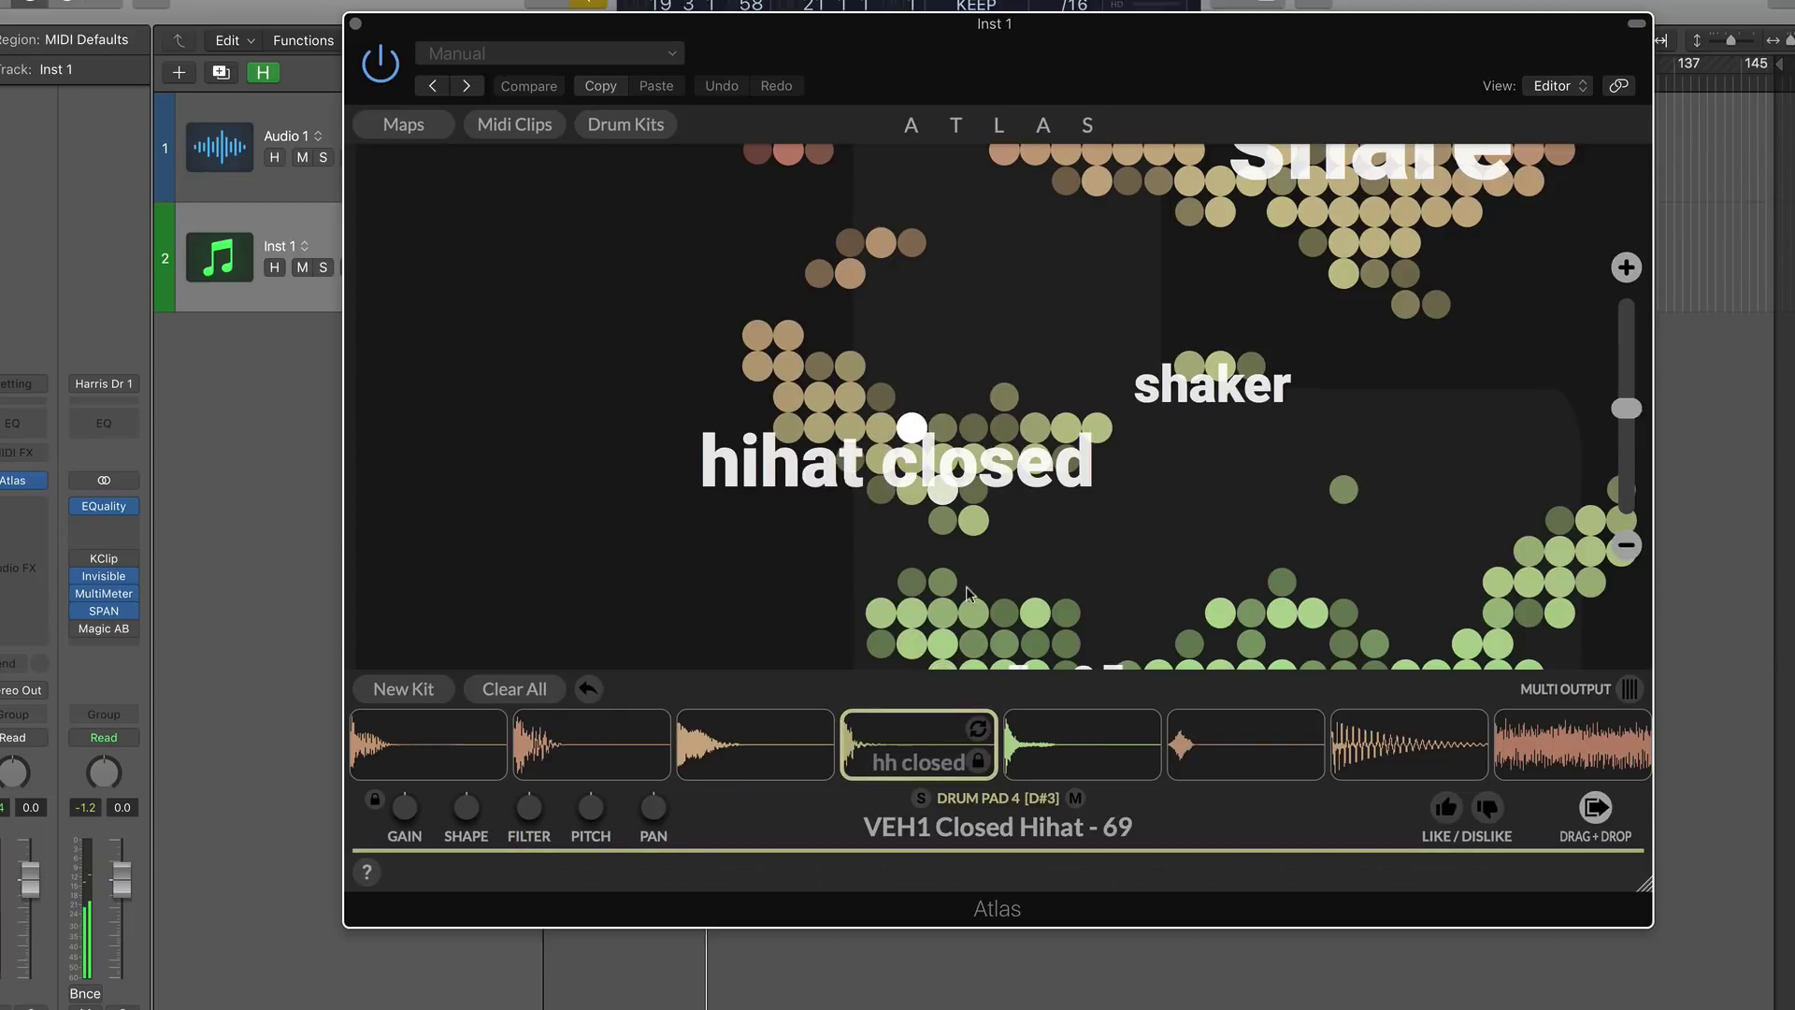
left_click(972, 524)
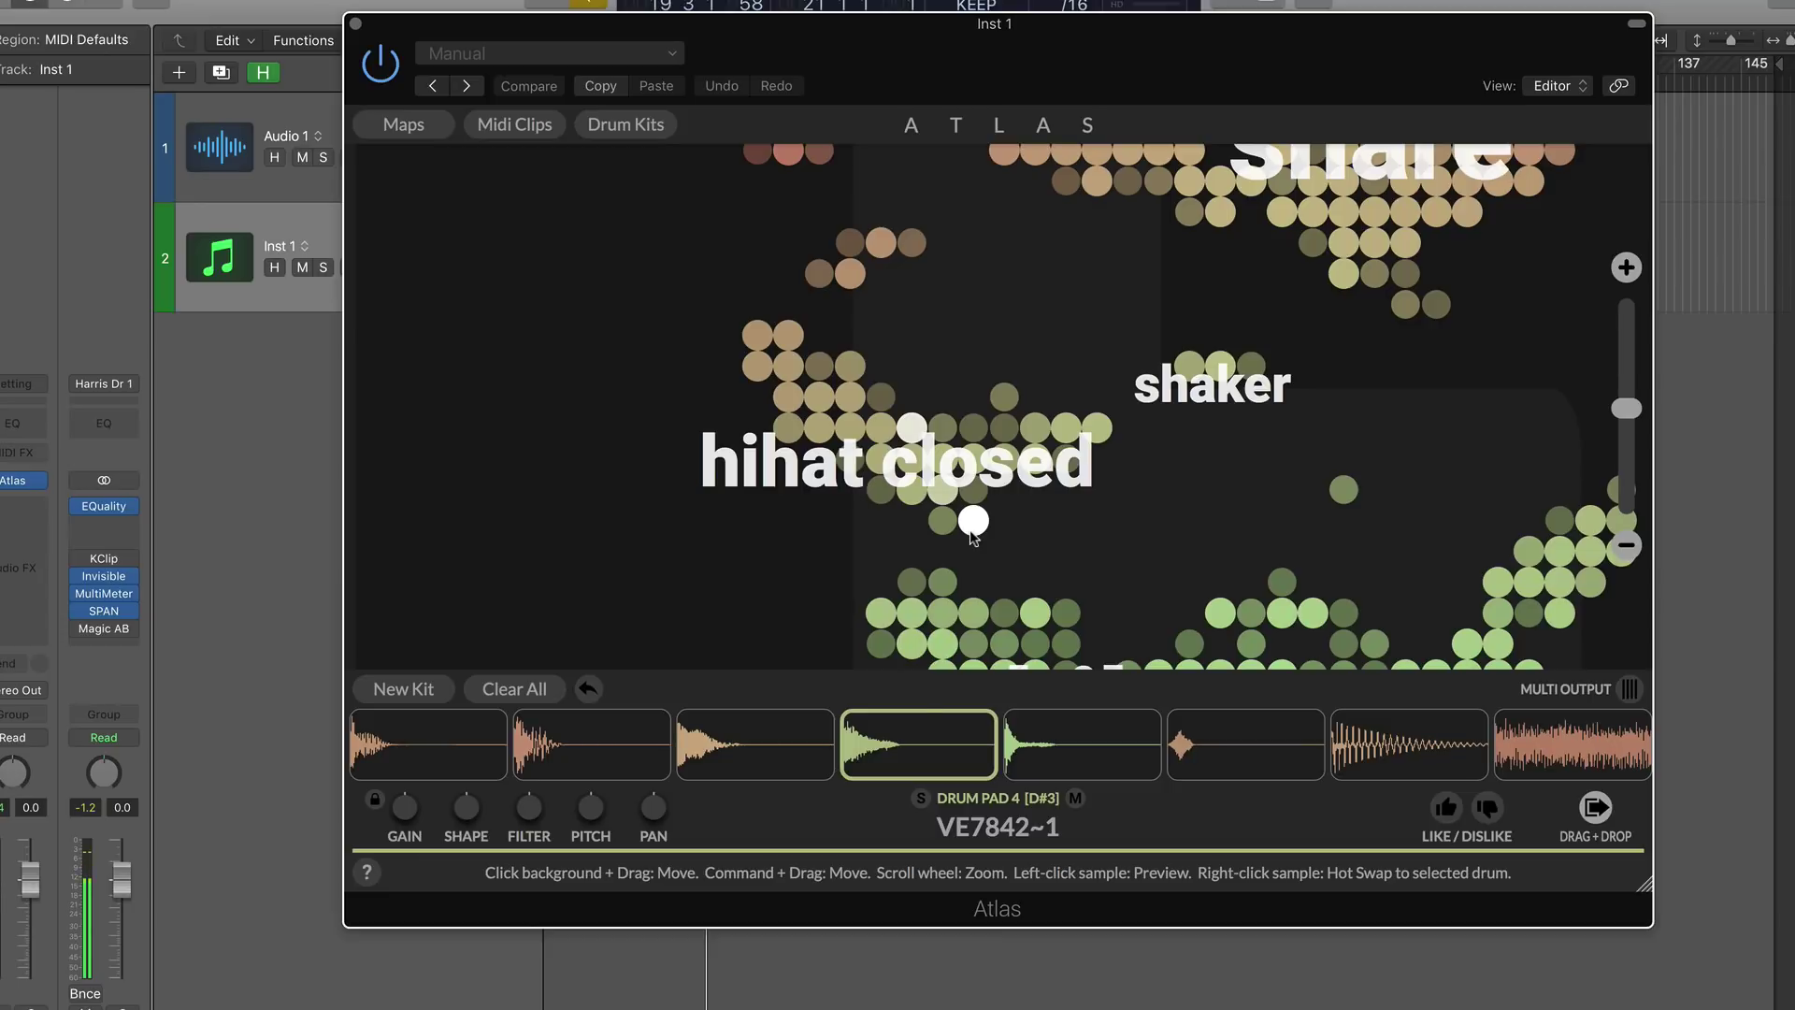
mouse_move(919, 732)
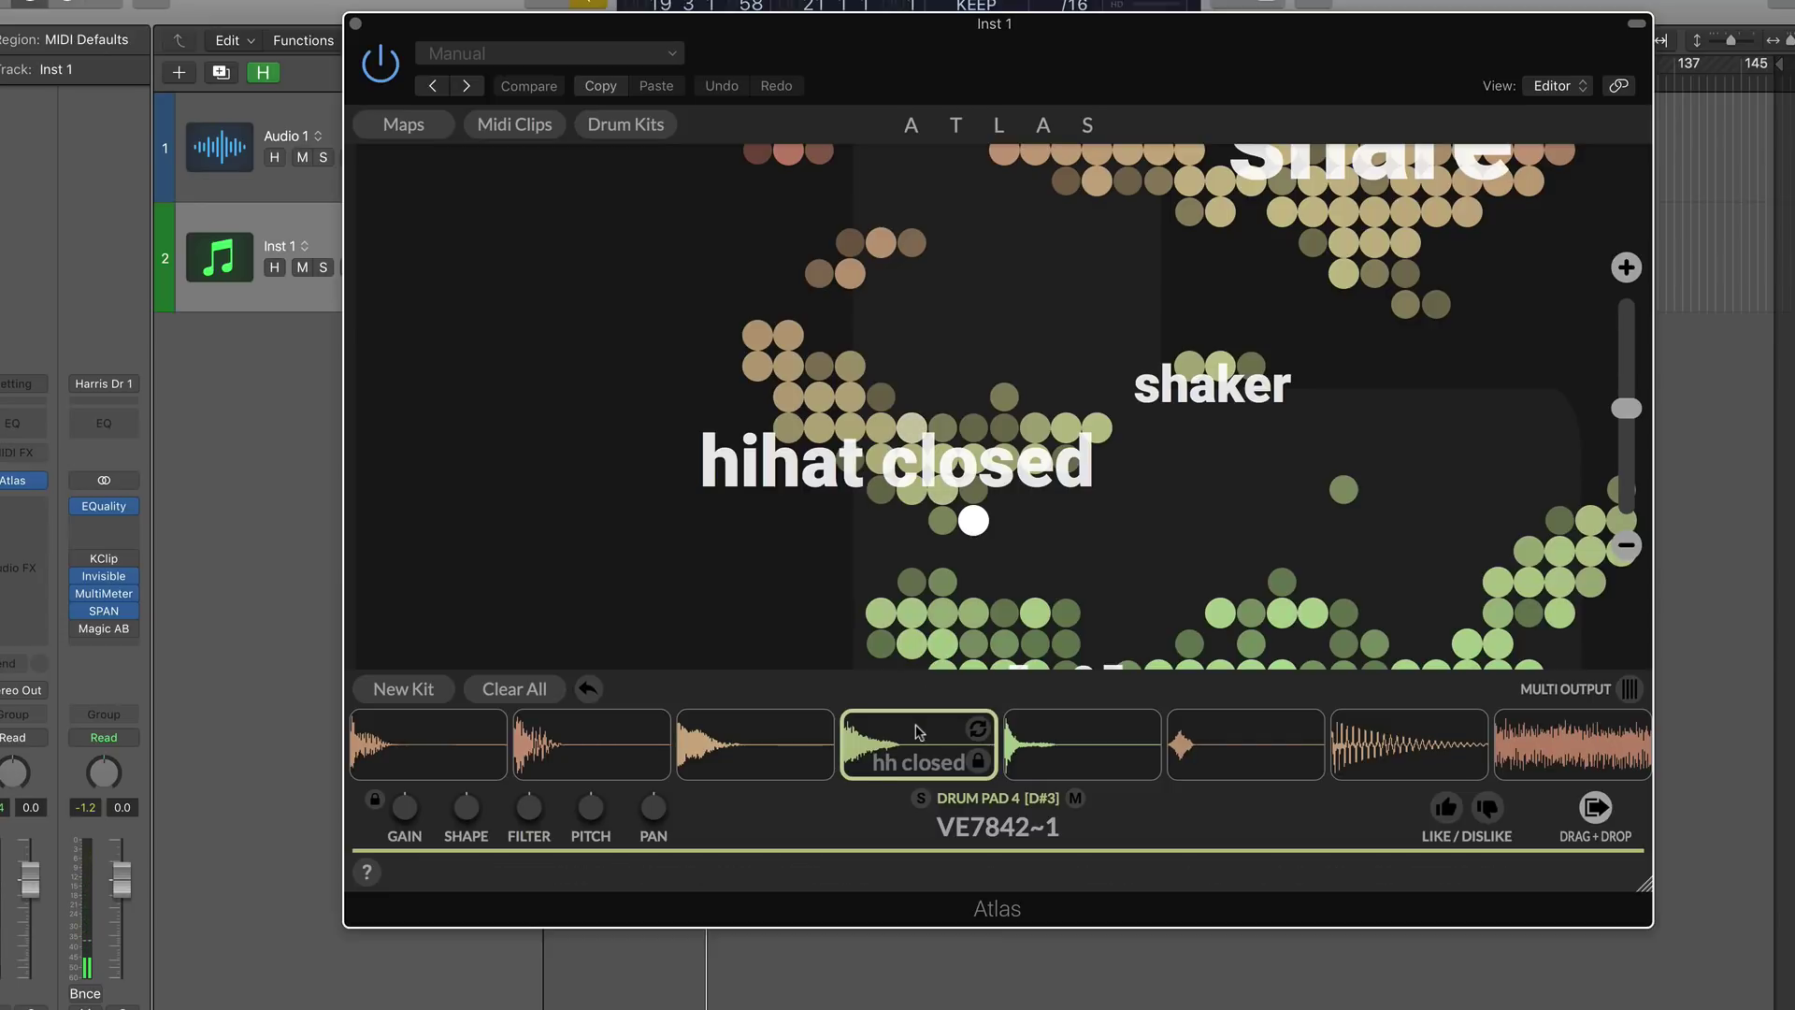
left_click(449, 784)
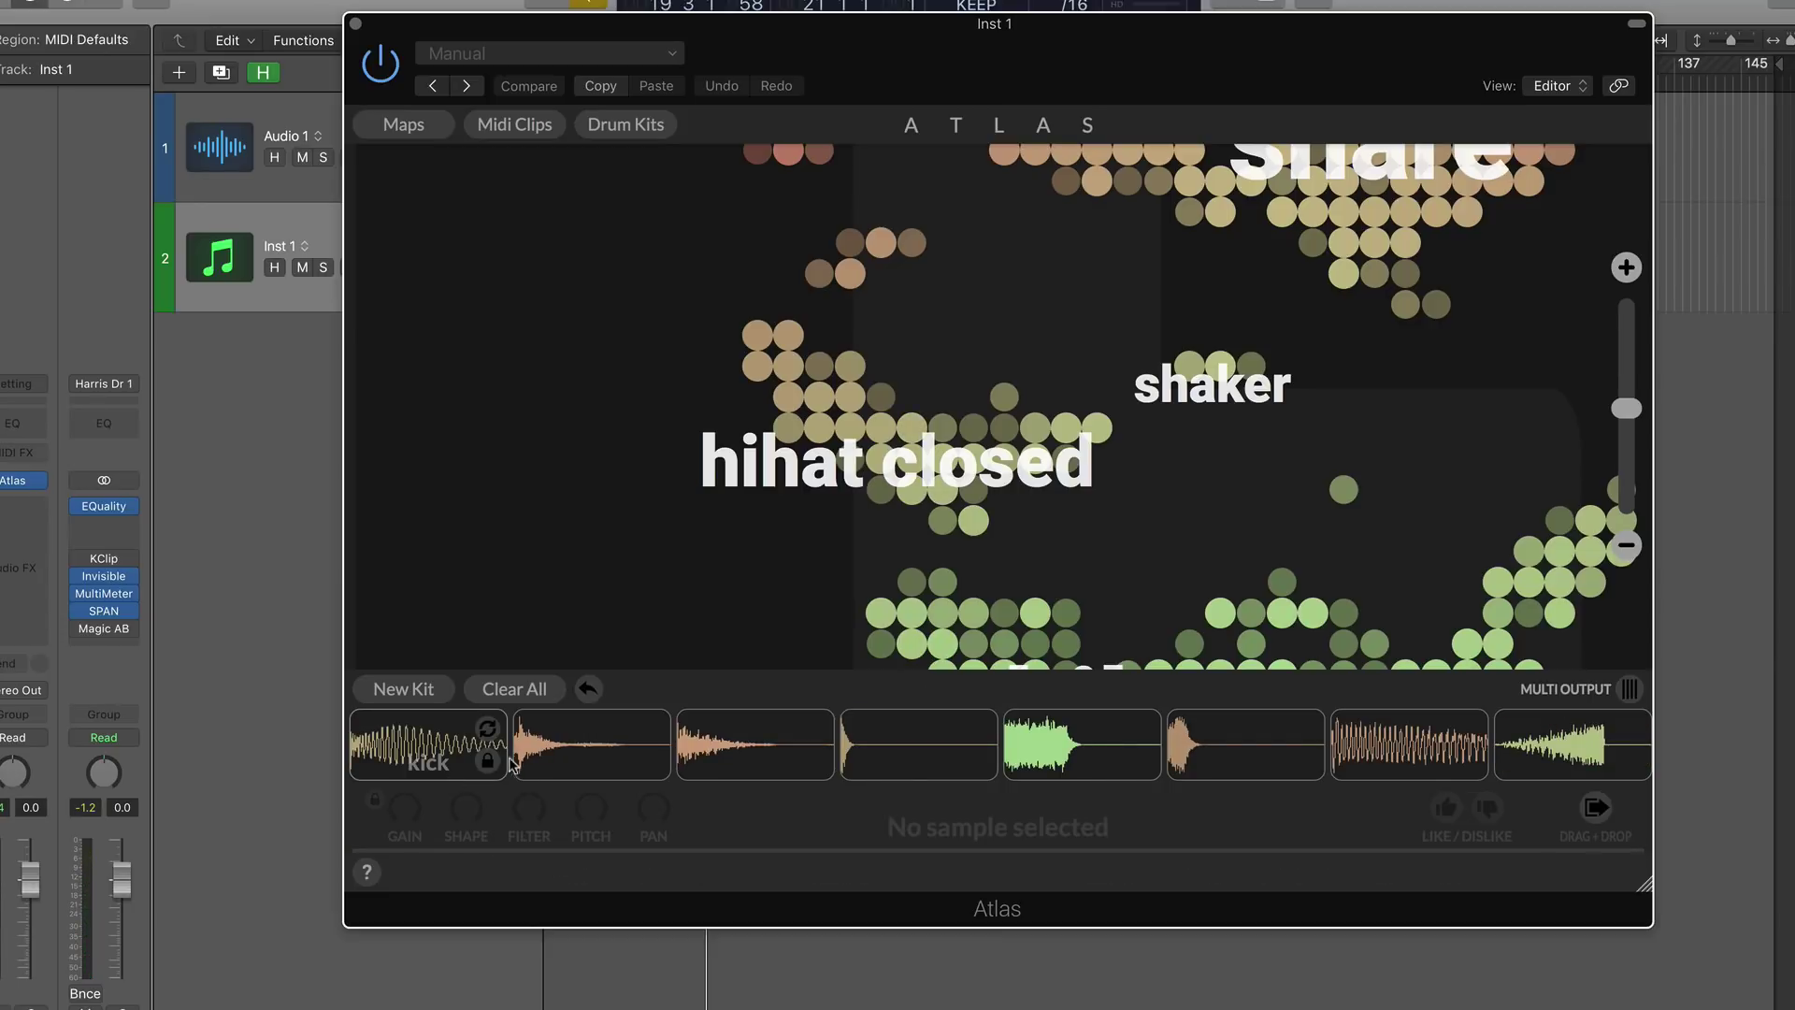
Generate a new kit, lock the kick (VEH1 Soft Kick - 104), and regenerate the rest
mouse_move(645, 767)
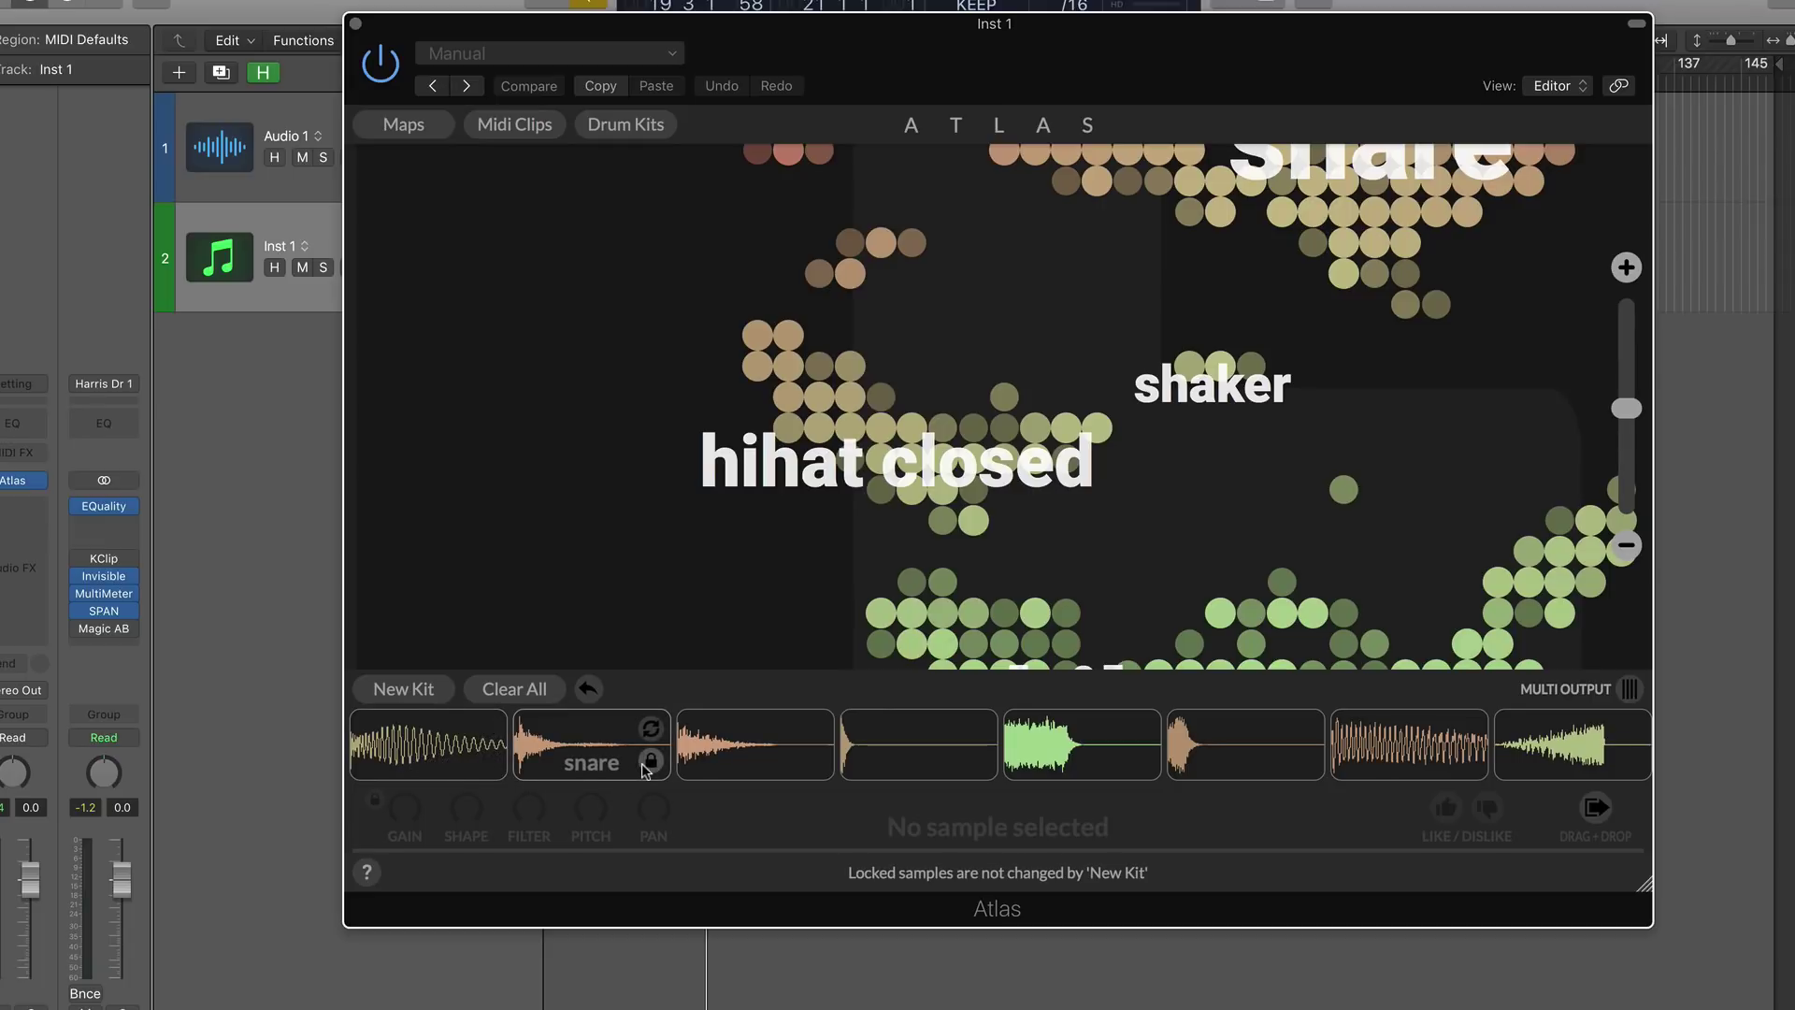
left_click(420, 690)
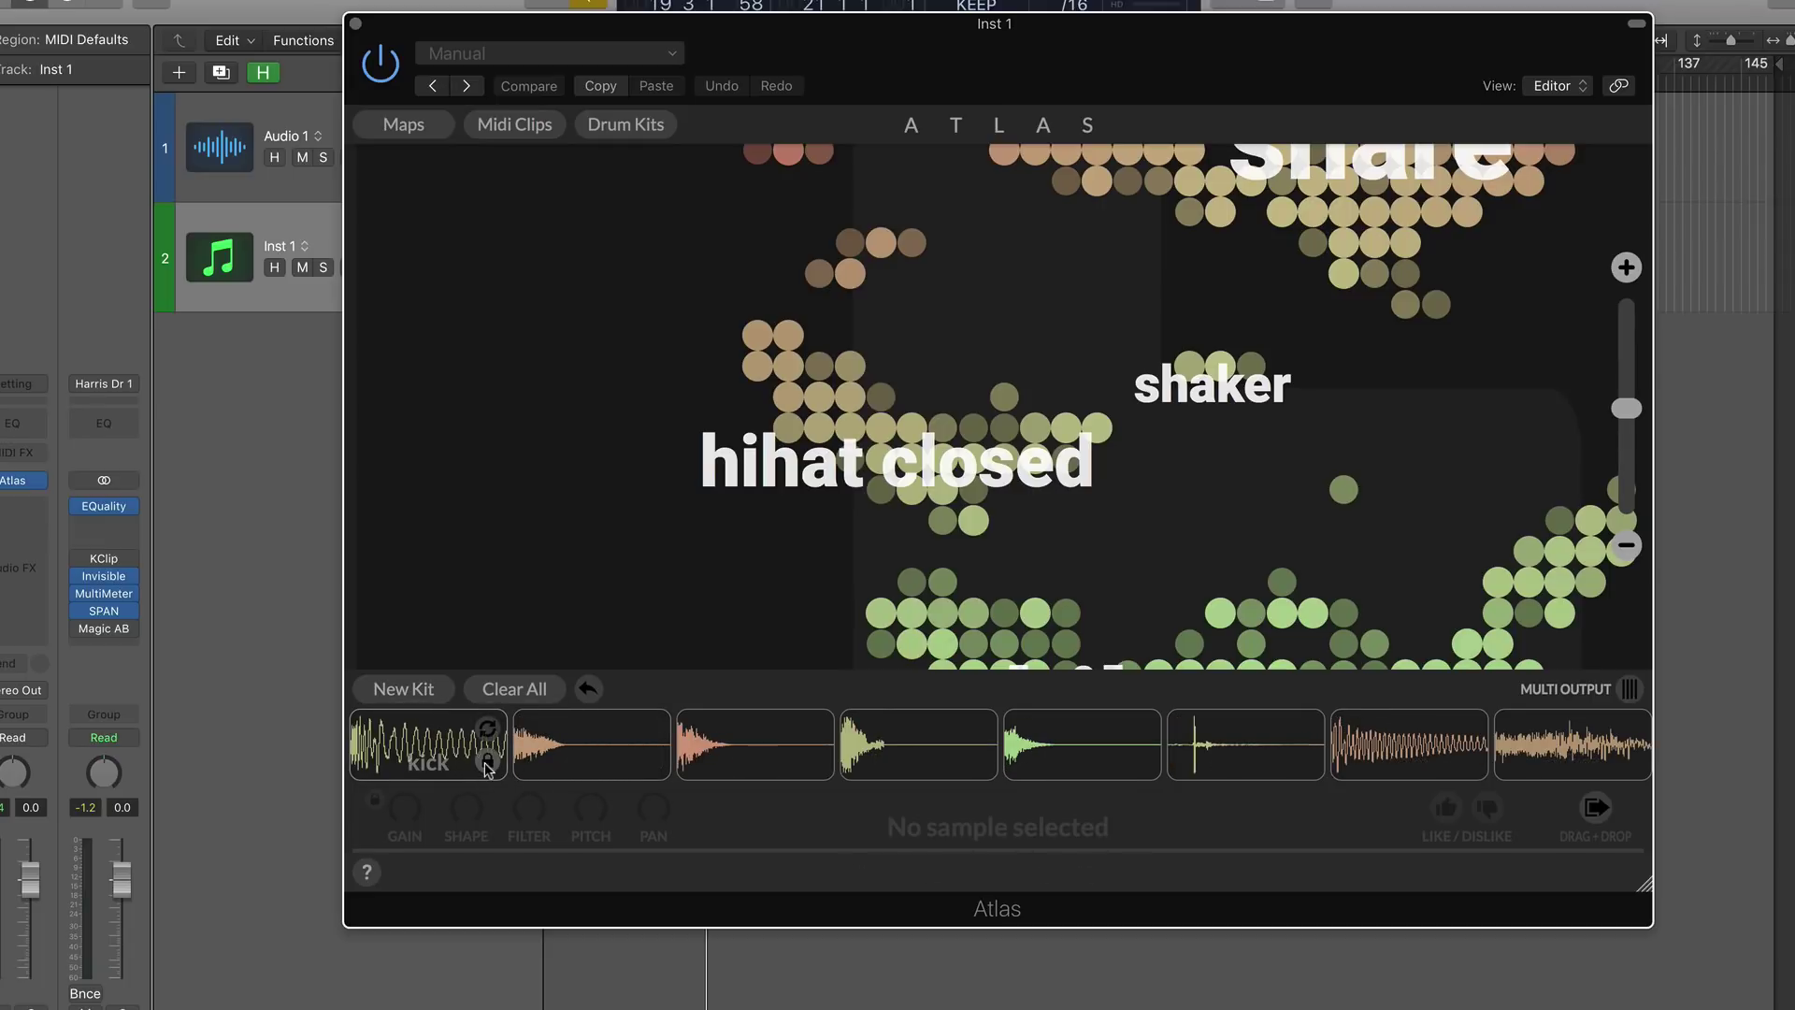
left_click(488, 762)
left_click(424, 692)
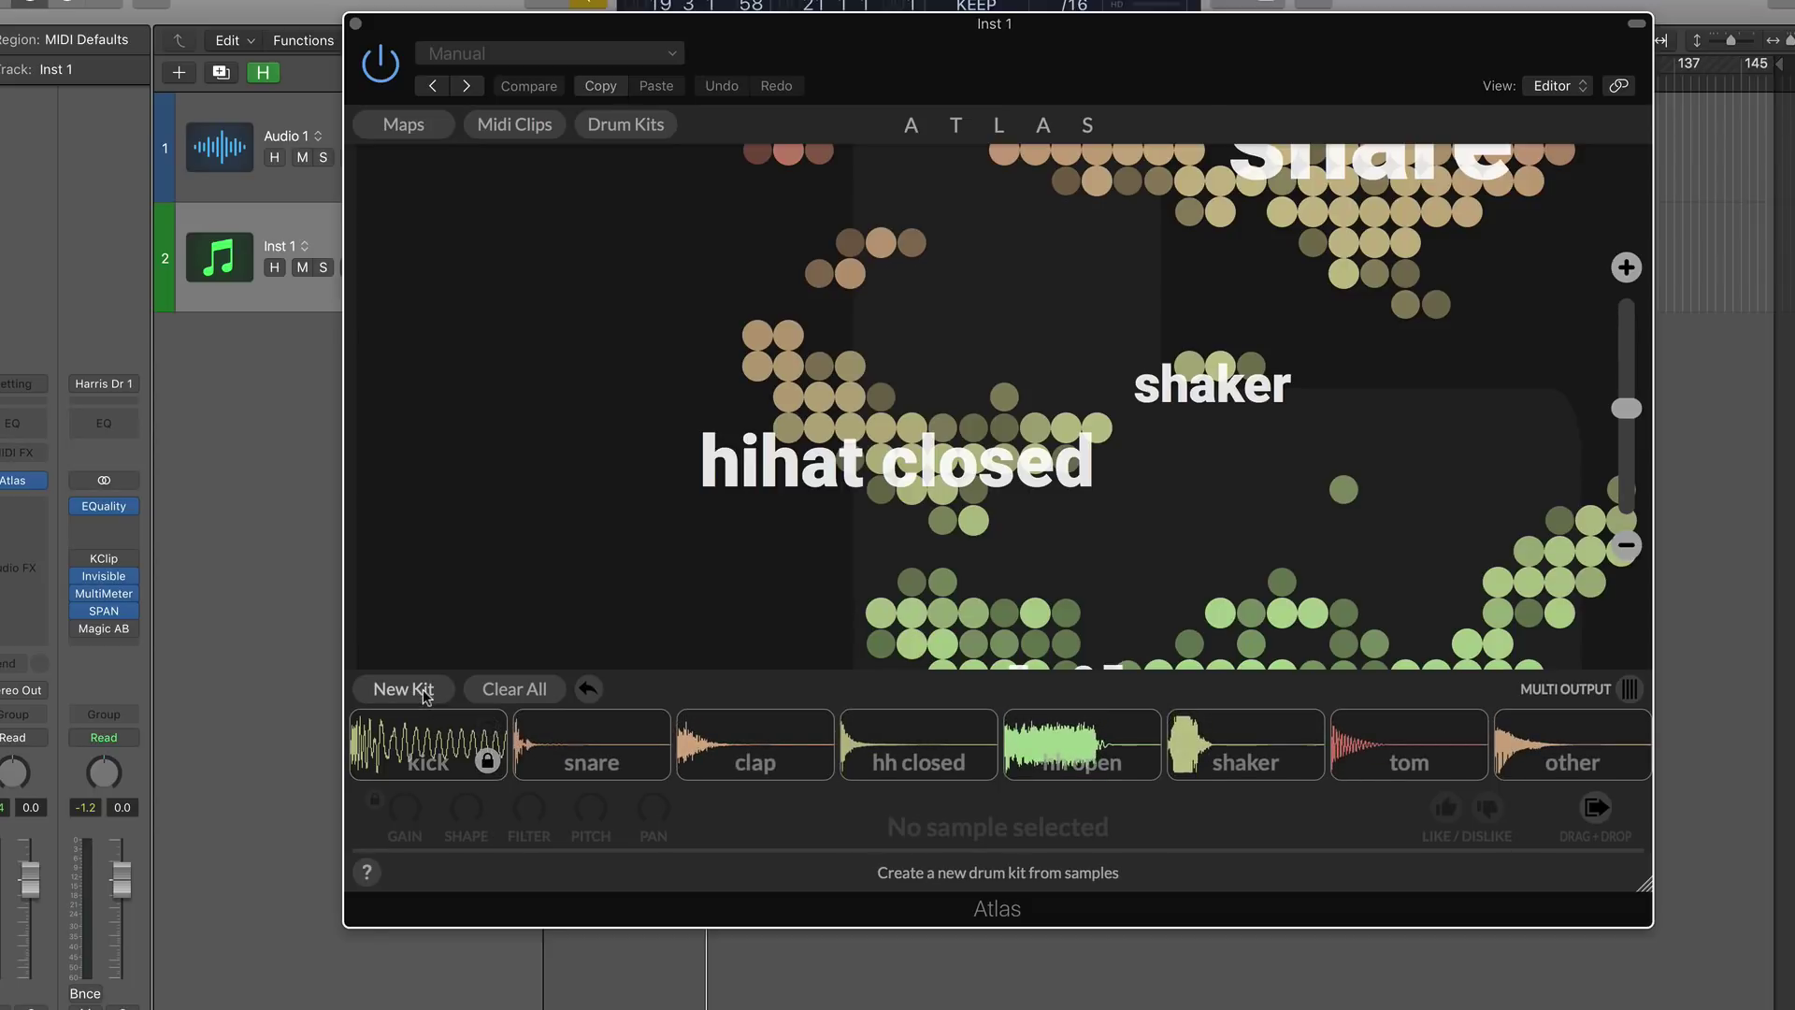
mouse_move(411, 748)
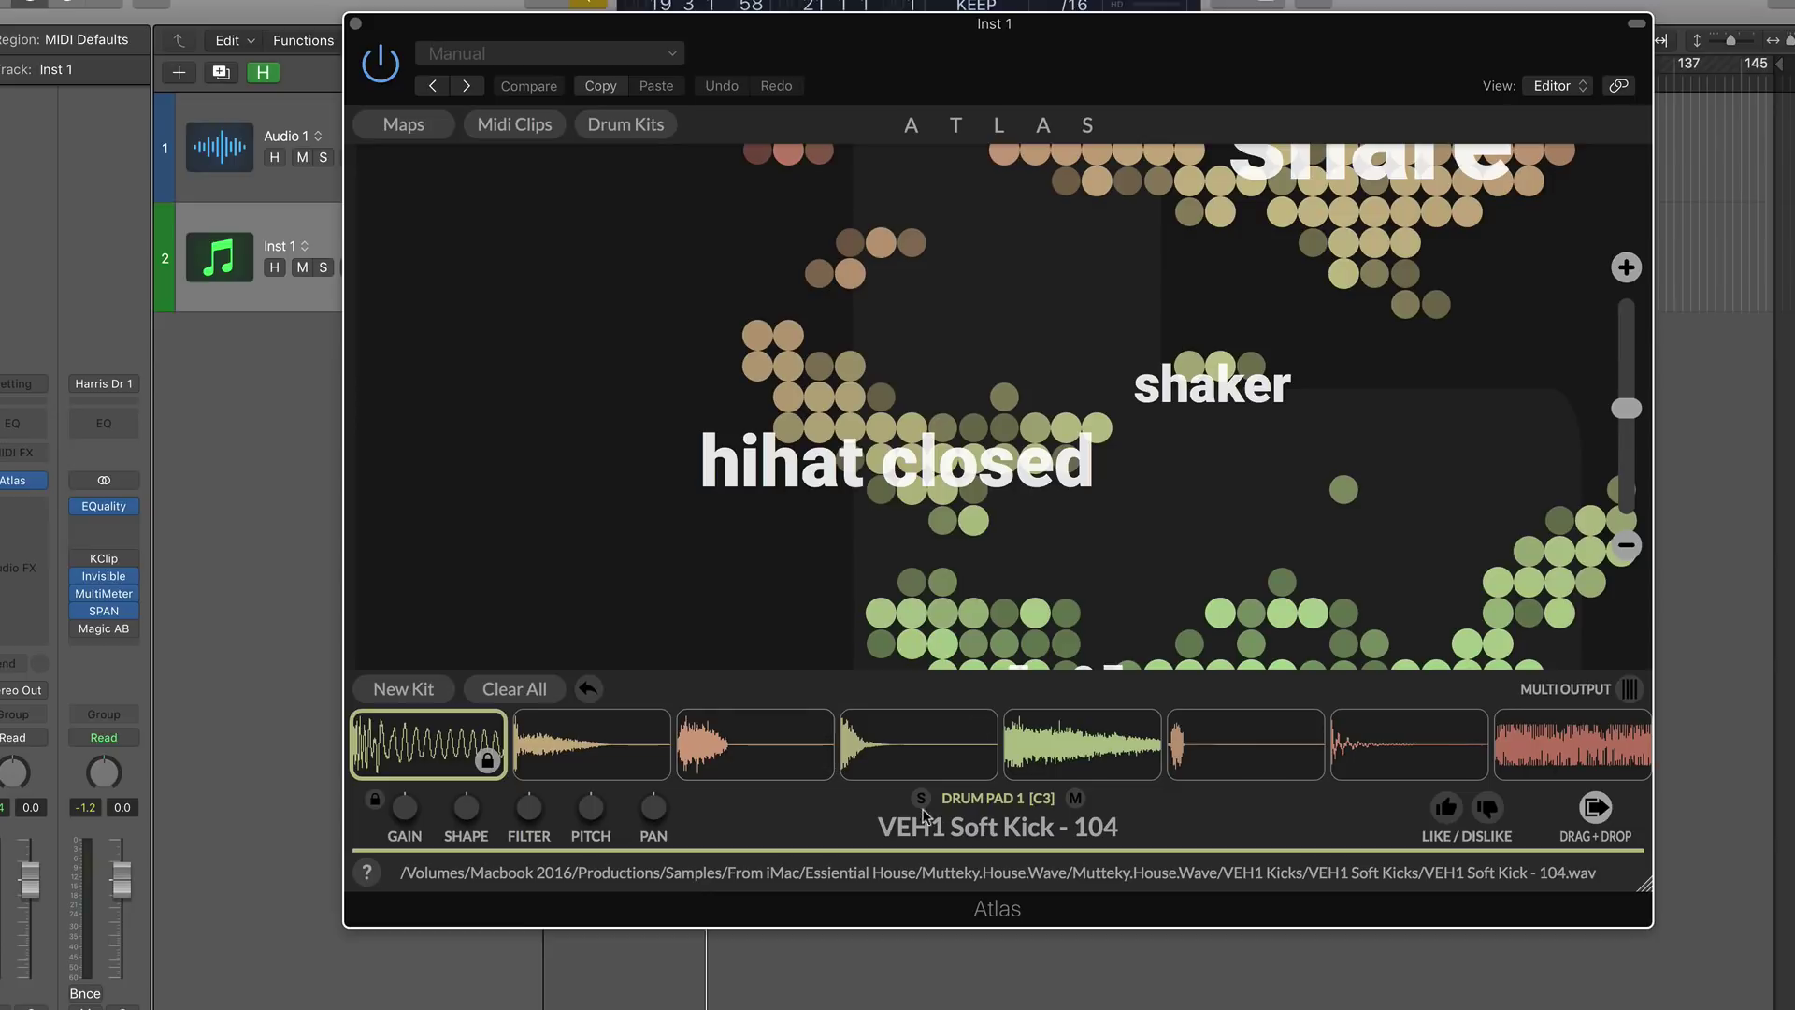
Select the clap and closed hi-hat slots to inspect them
left_click(687, 748)
left_click(902, 748)
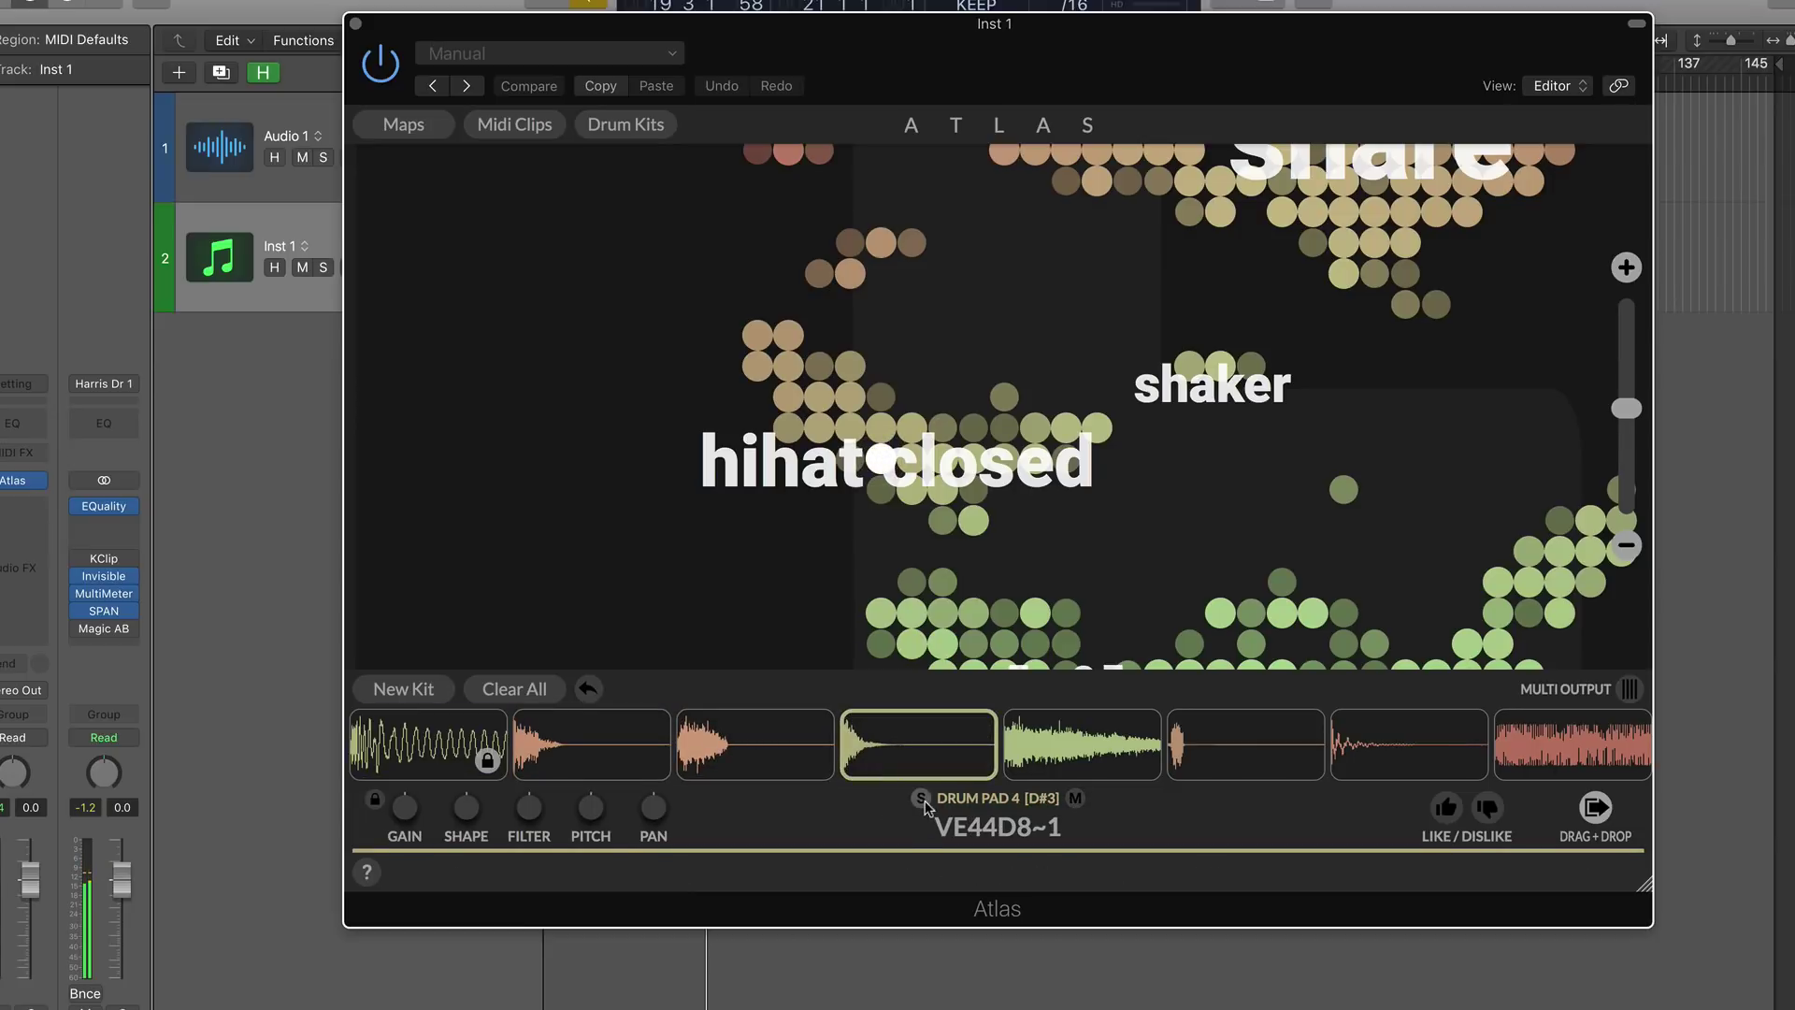
mouse_move(1063, 746)
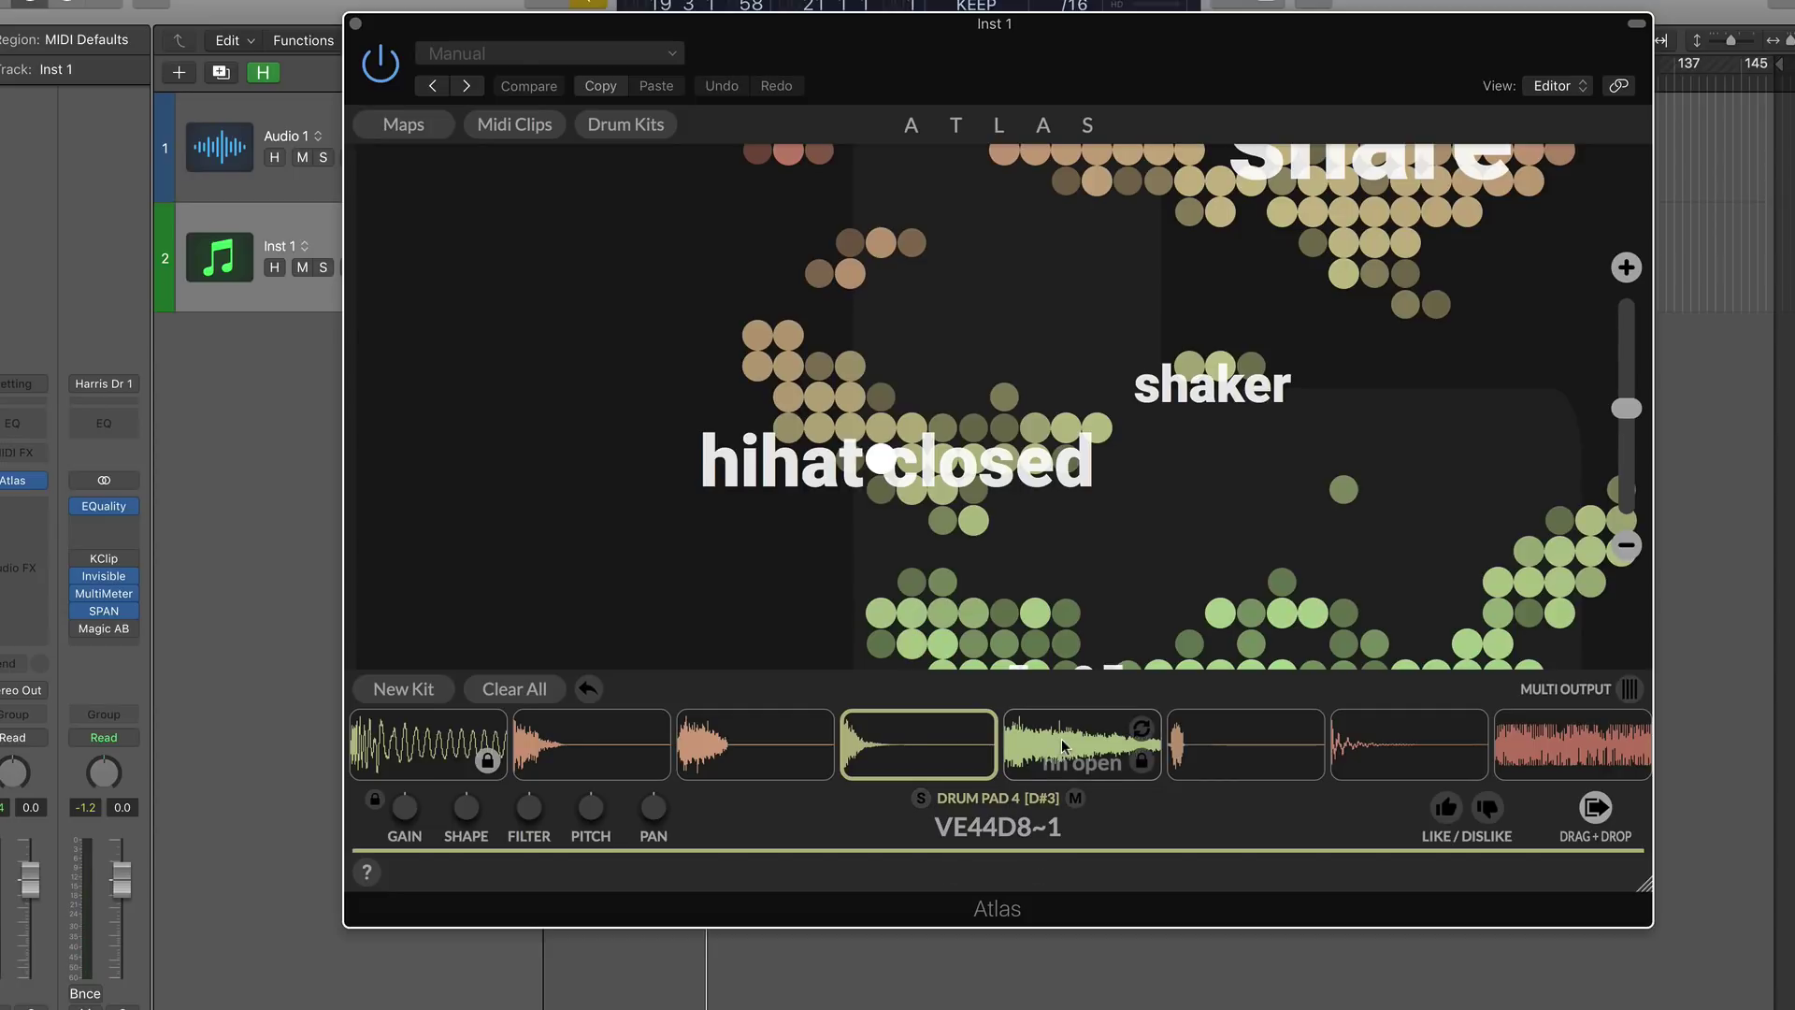
mouse_move(903, 741)
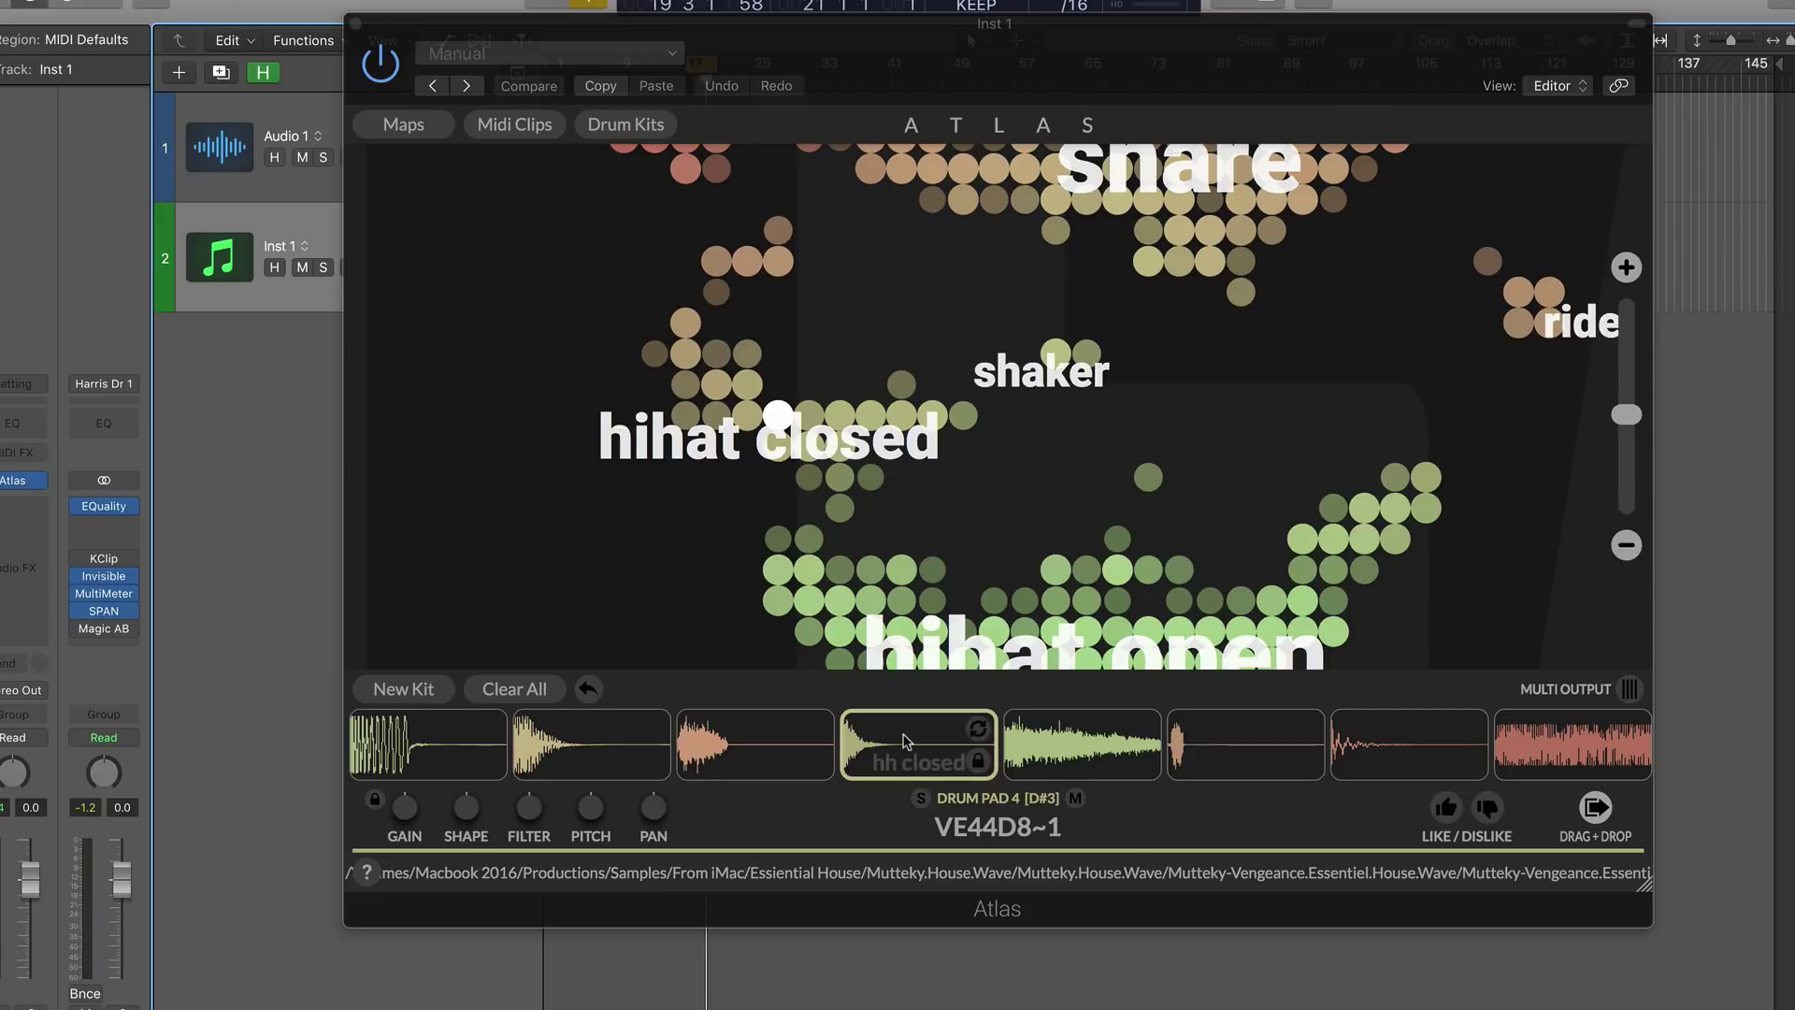
Find two new snare samples, then undo and redo to land on VEH1 Snares & Claps - 166
left_click(589, 748)
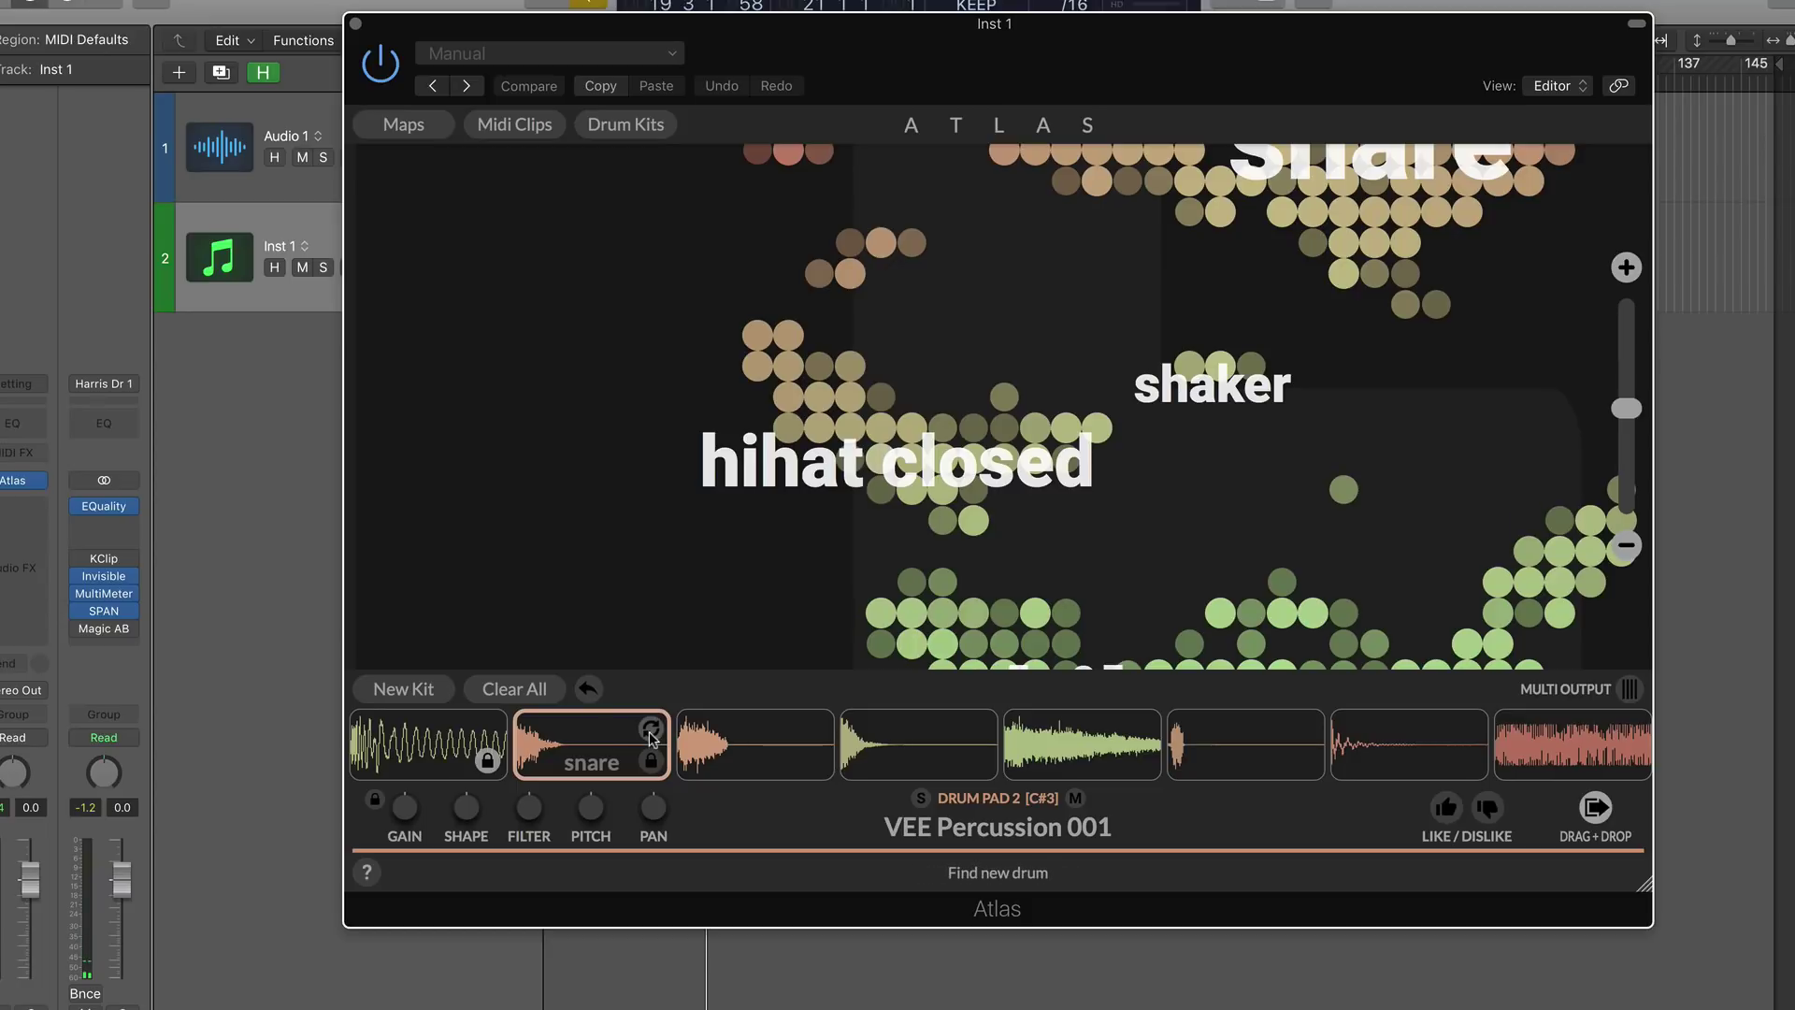
left_click(651, 730)
left_click(651, 731)
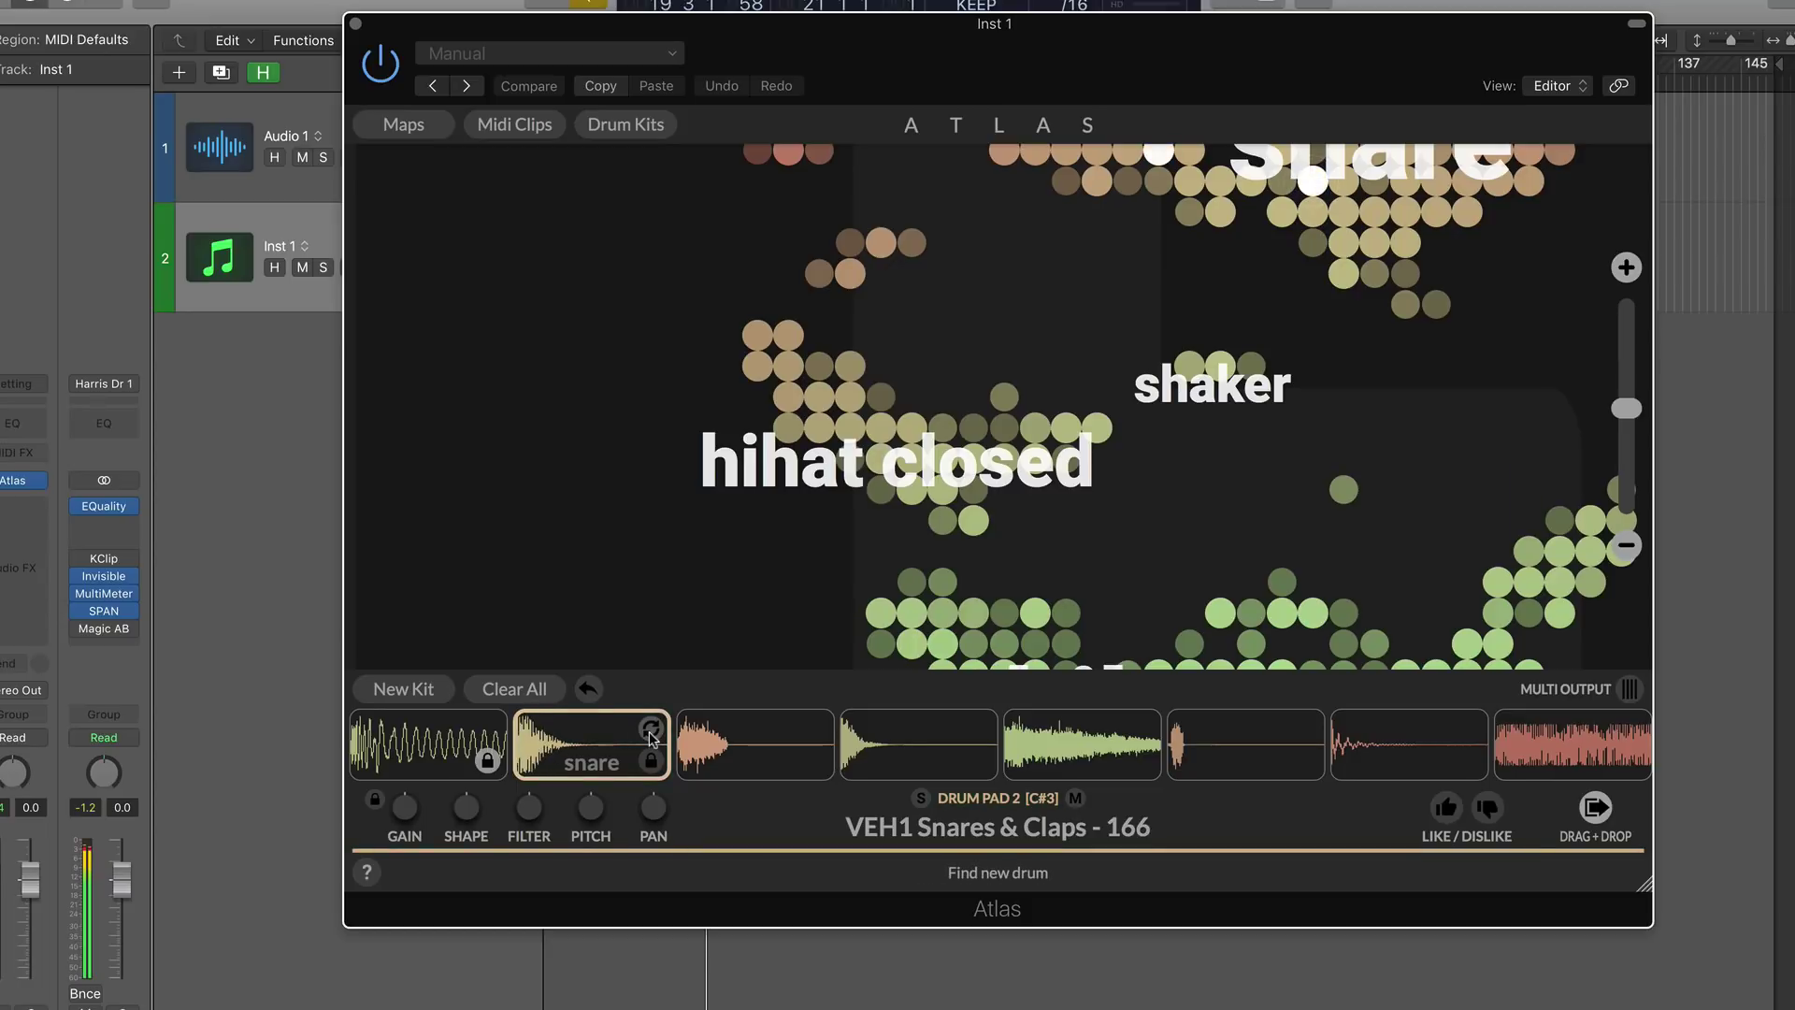
left_click(589, 689)
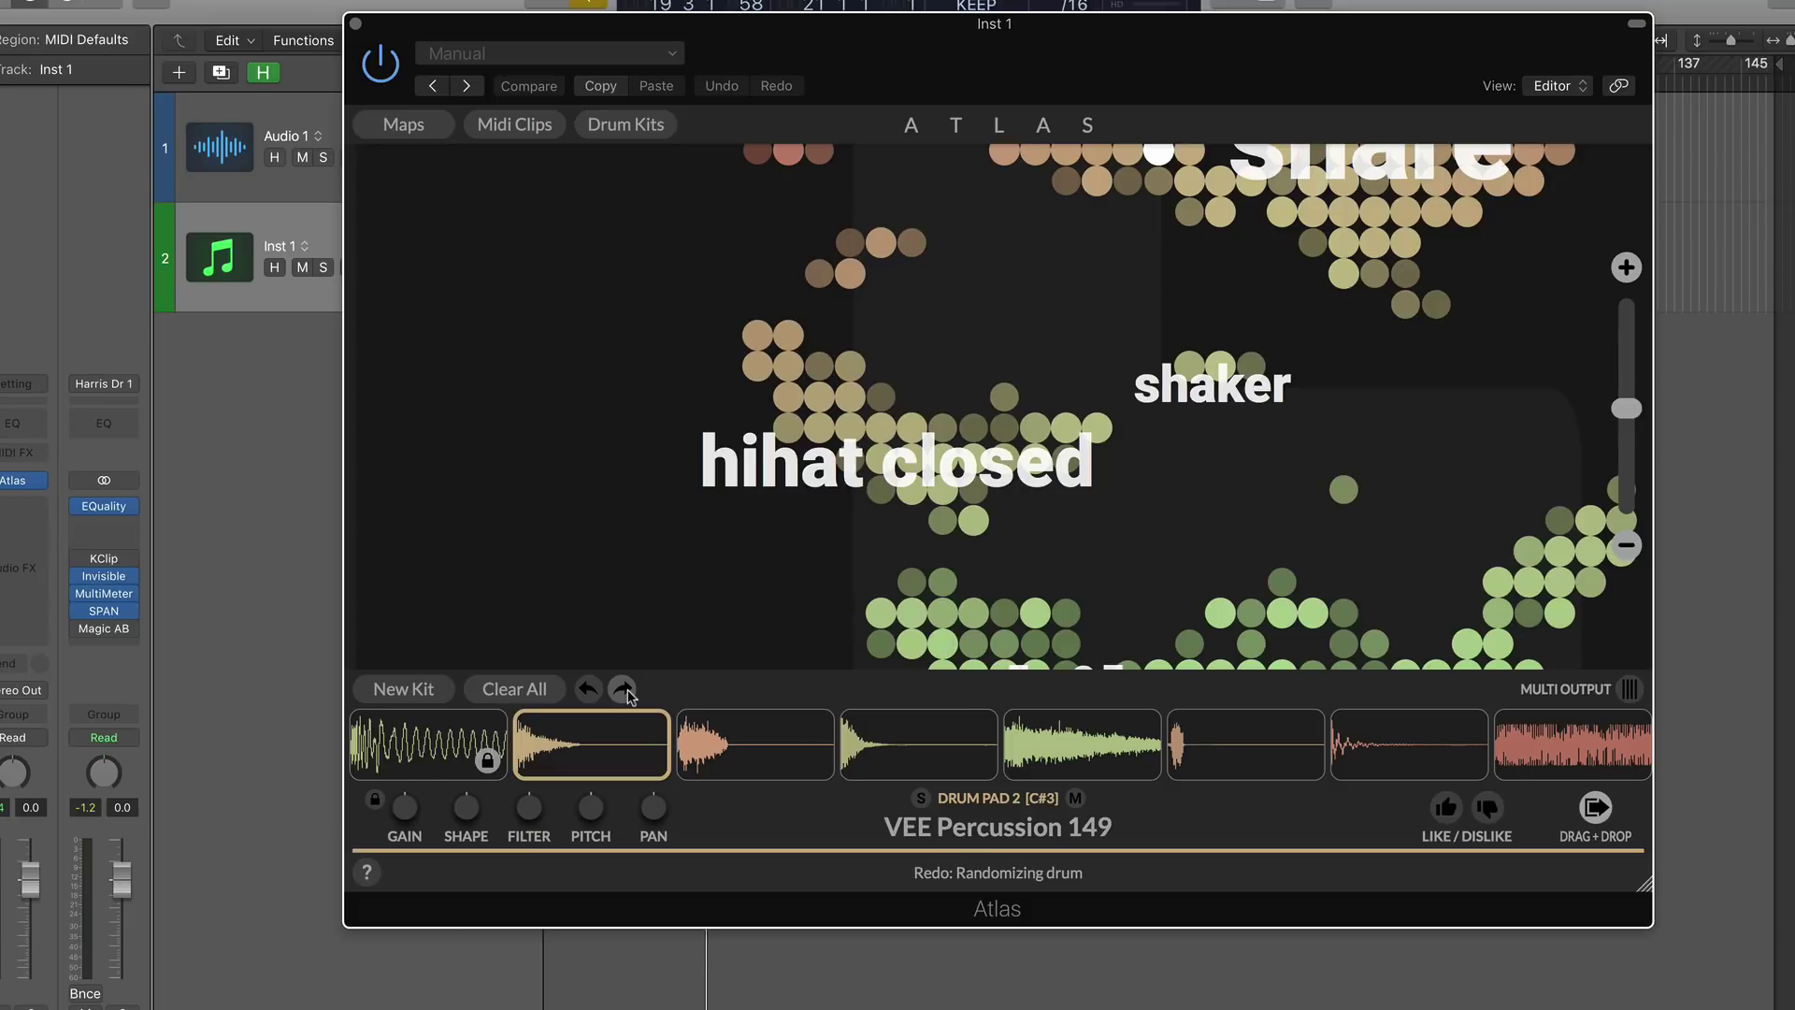
left_click(624, 689)
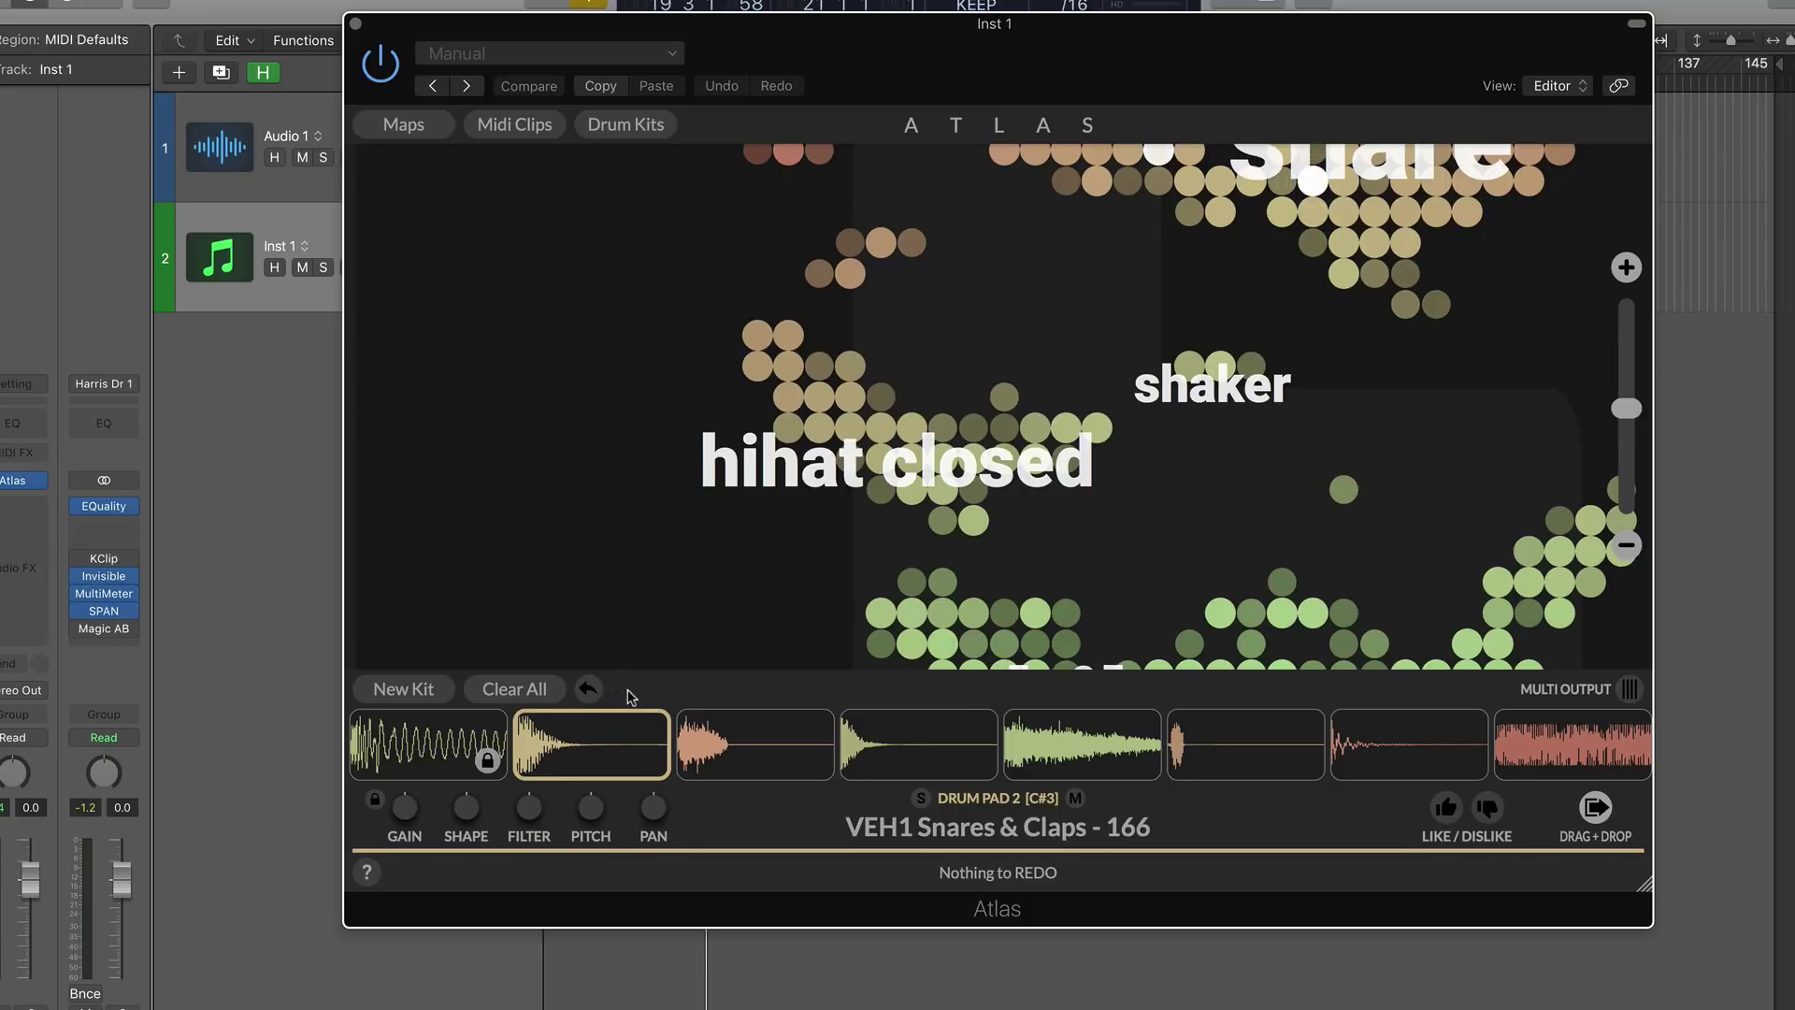
Audition the kick and snare pads, then select the clap on pad 3
left_click(428, 744)
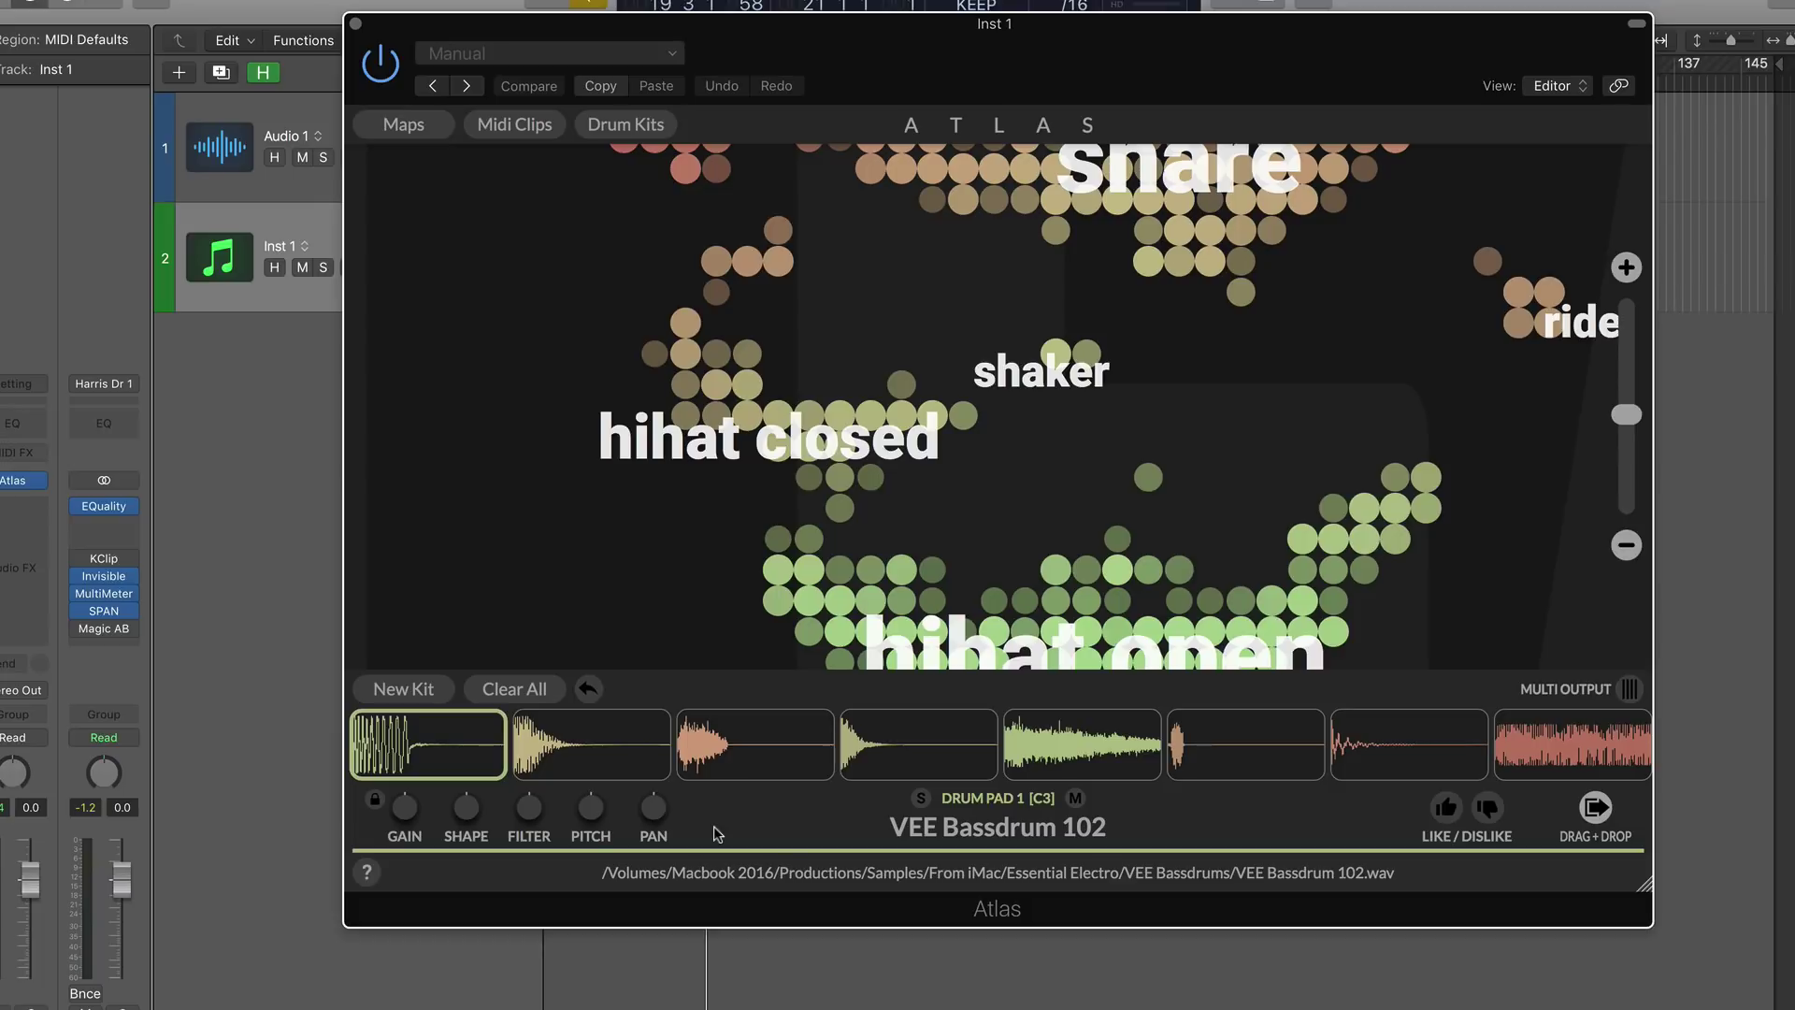
left_click(585, 746)
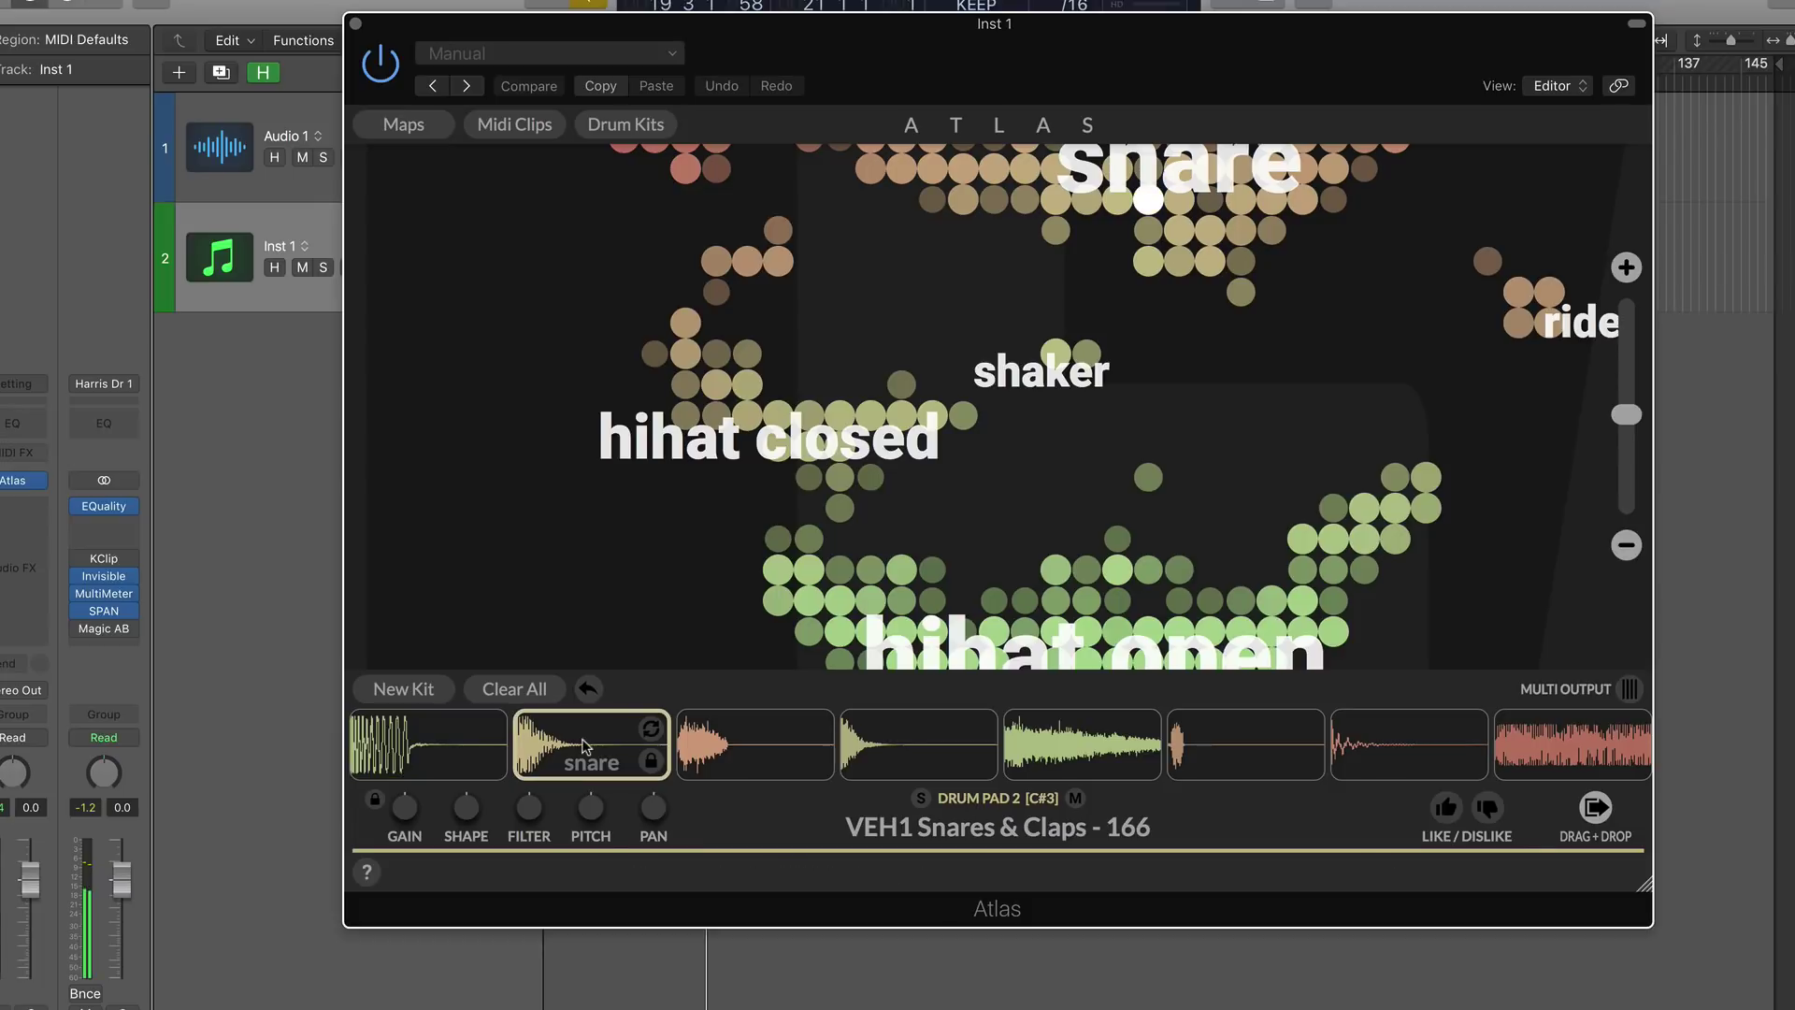
left_click(722, 748)
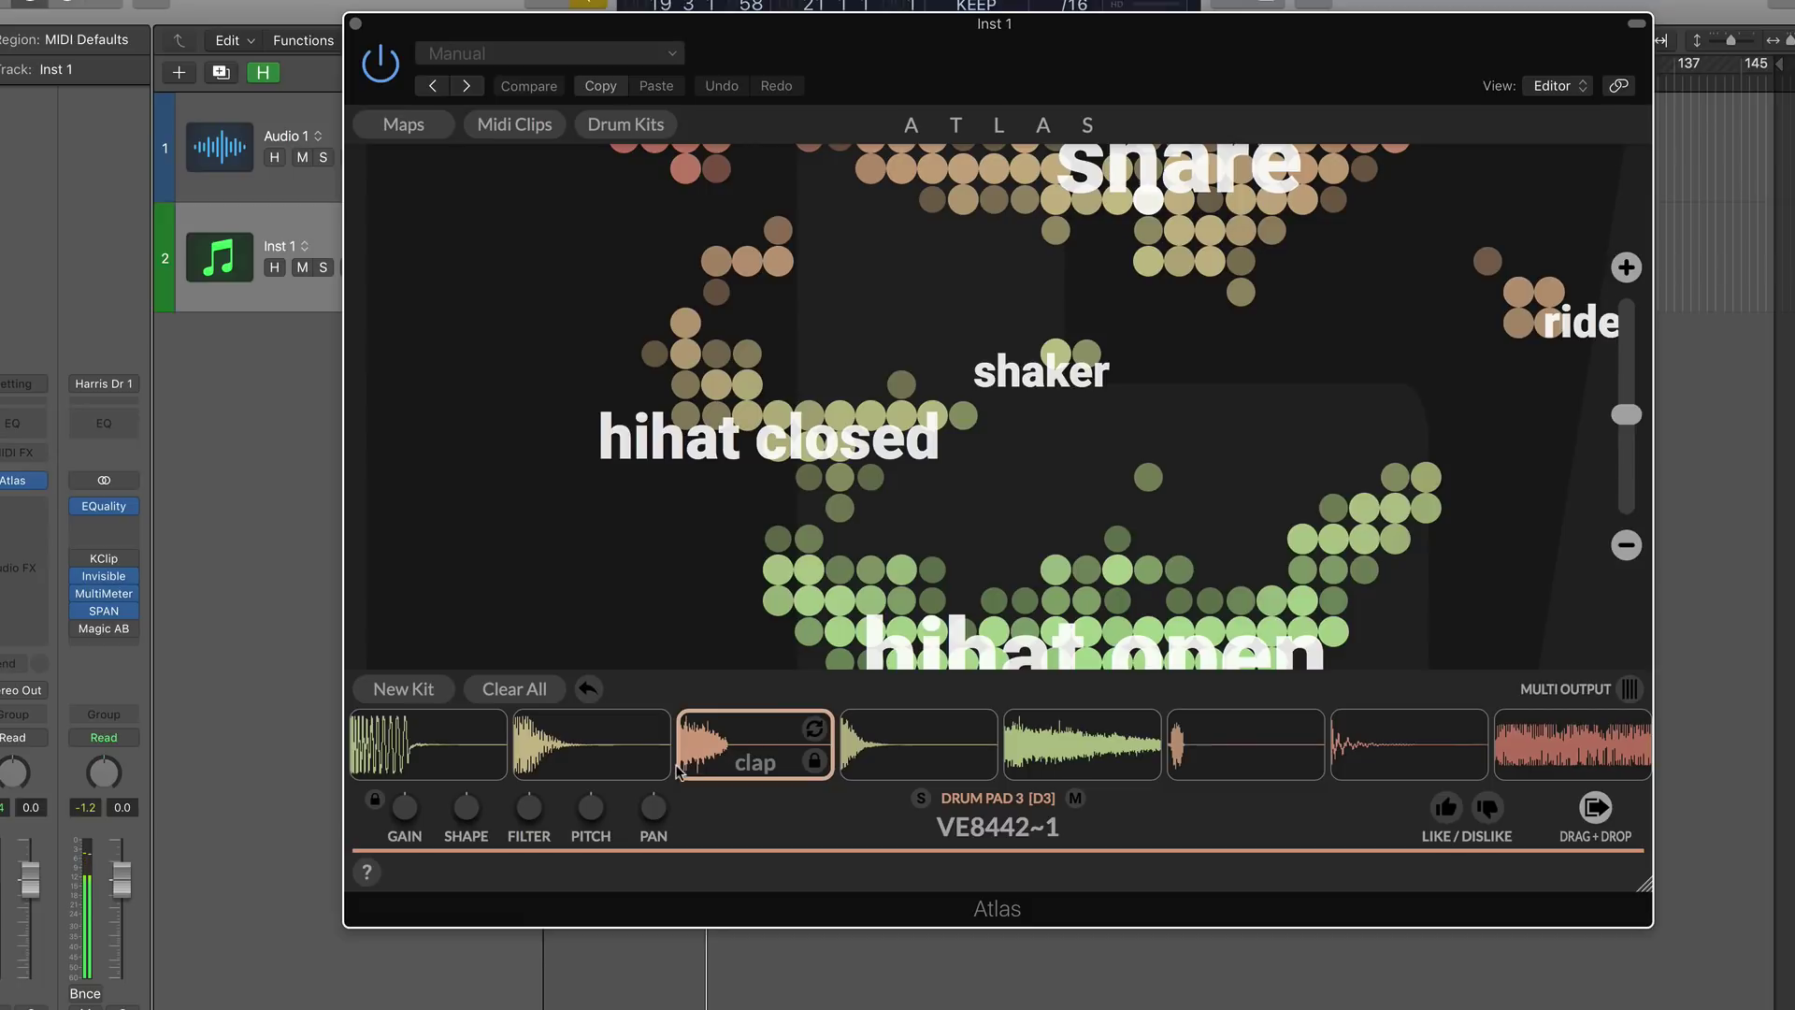
Shape the clap with a 50 ms release, filter off, pitch +4 st and pan 29R
mouse_move(413, 816)
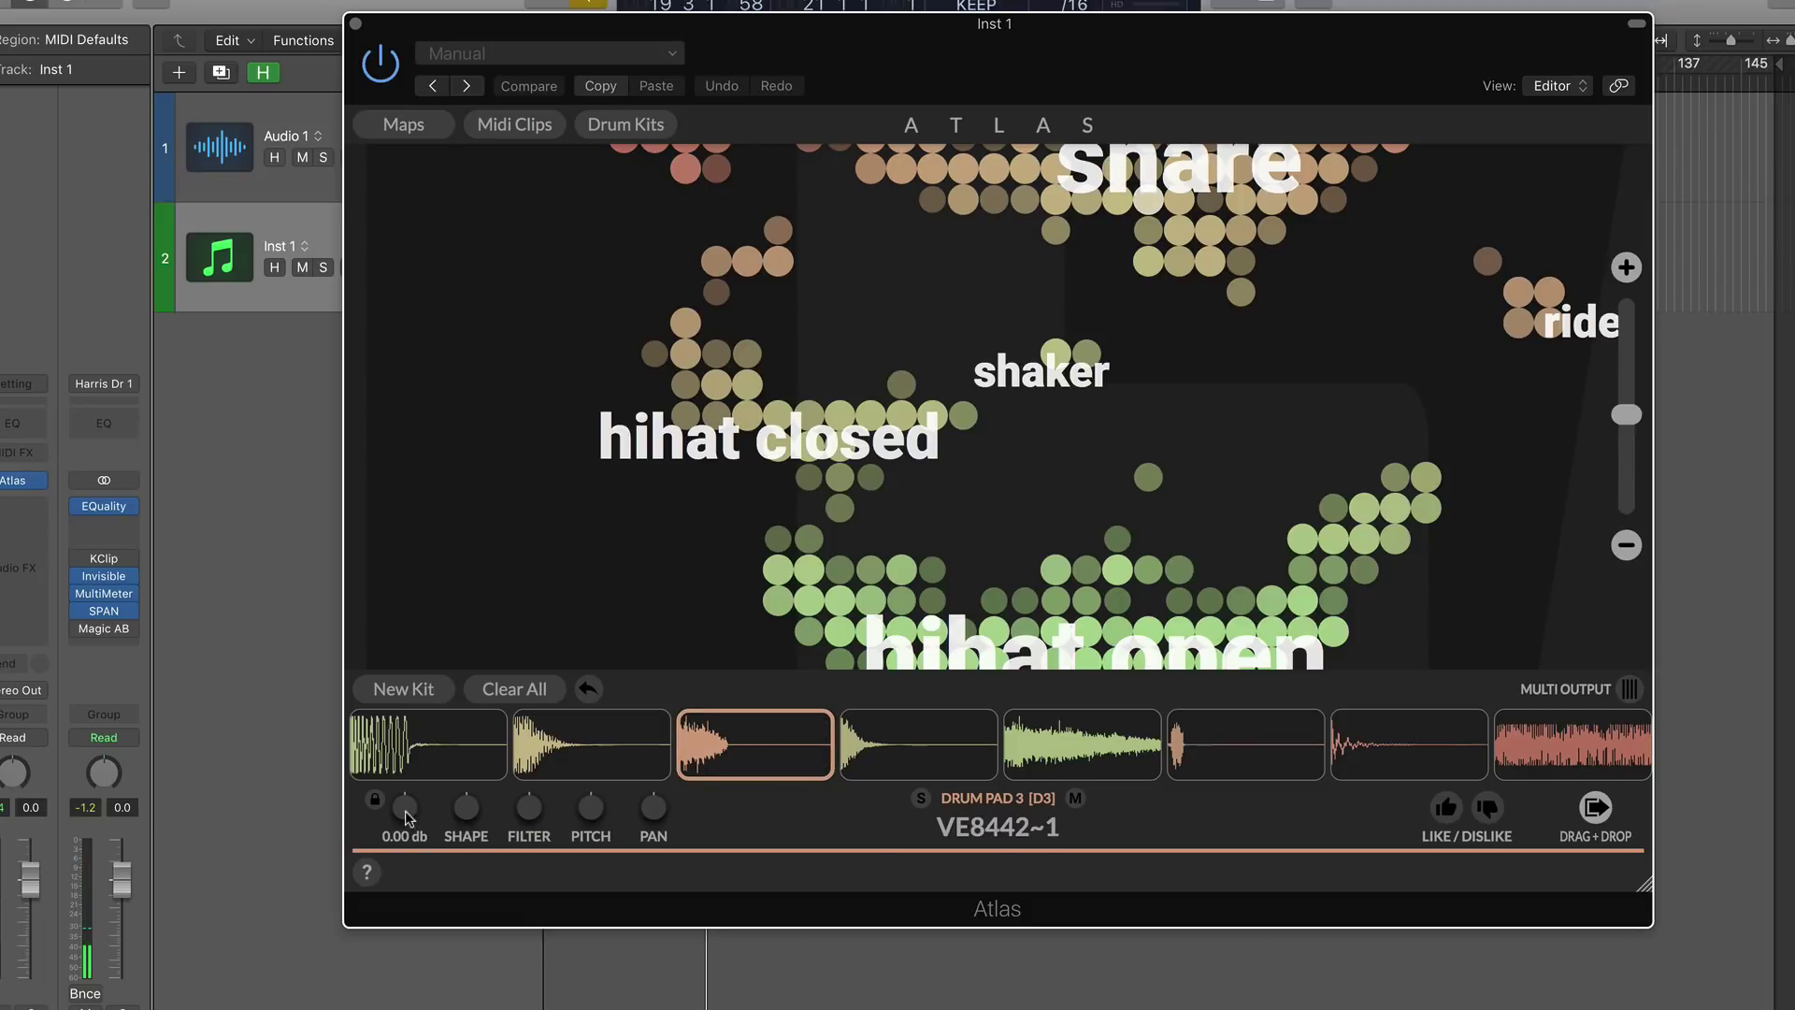
mouse_move(473, 818)
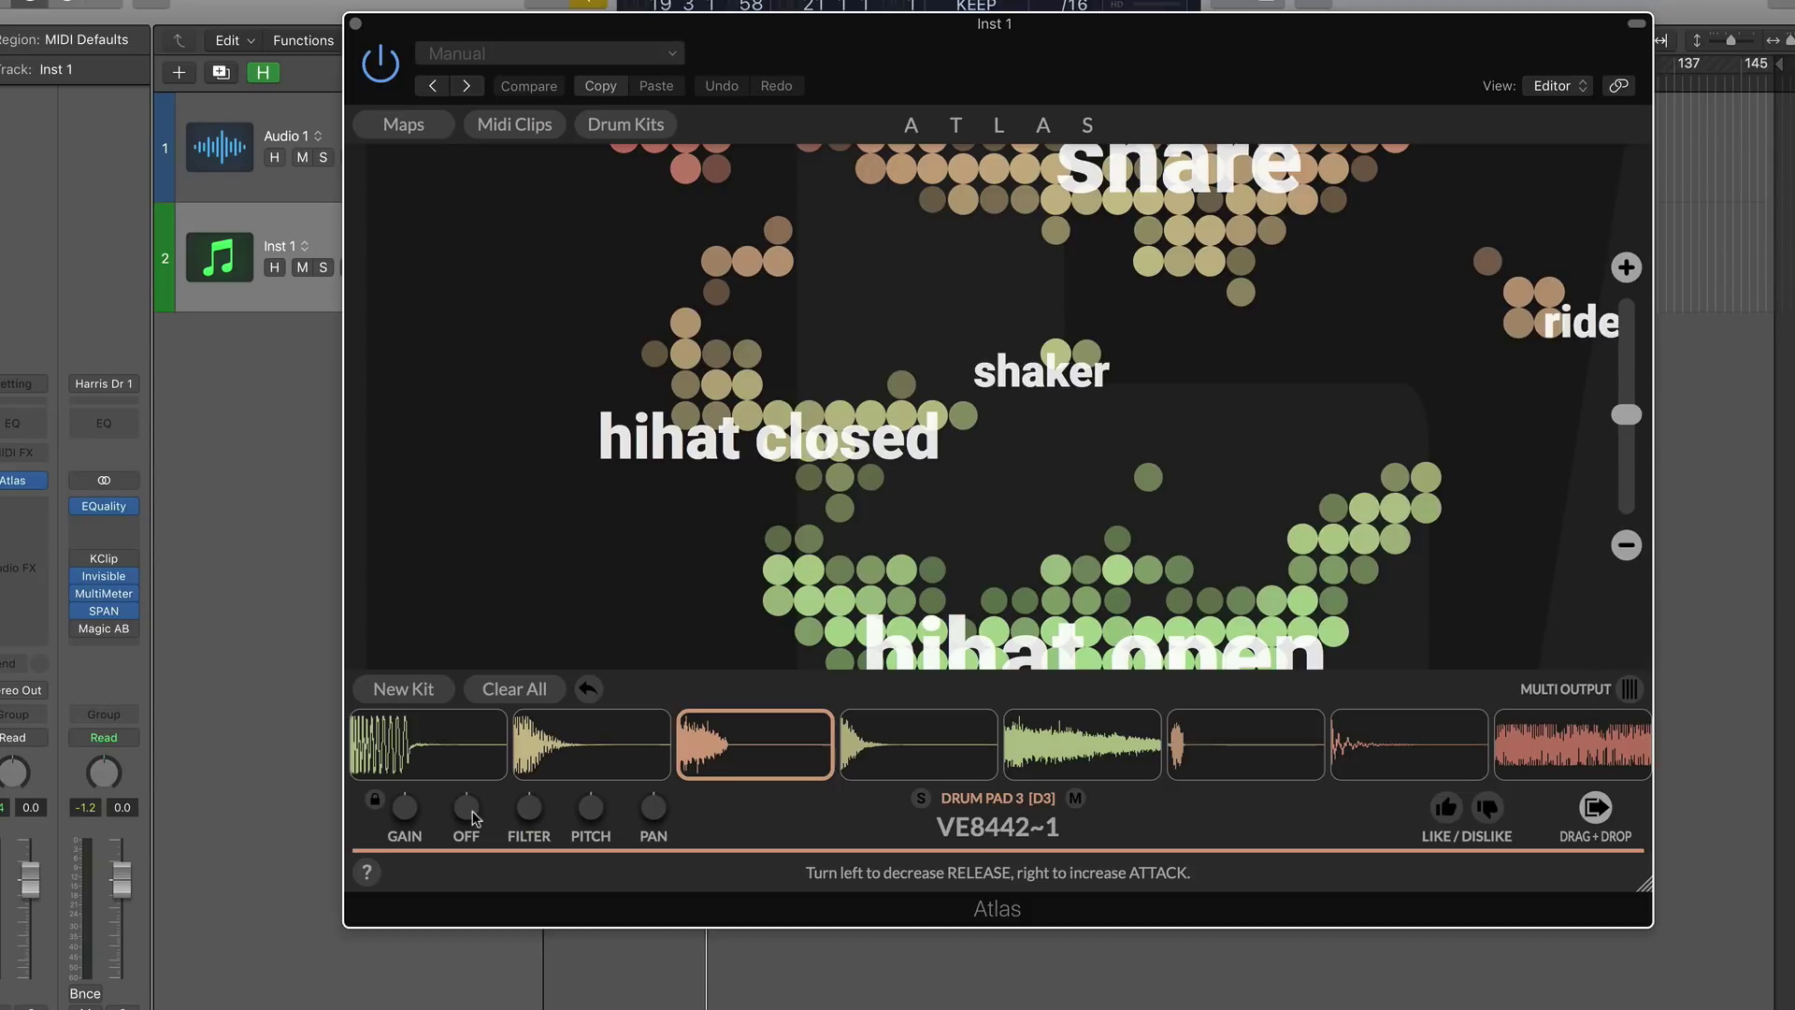
left_click_drag(473, 819, 531, 827)
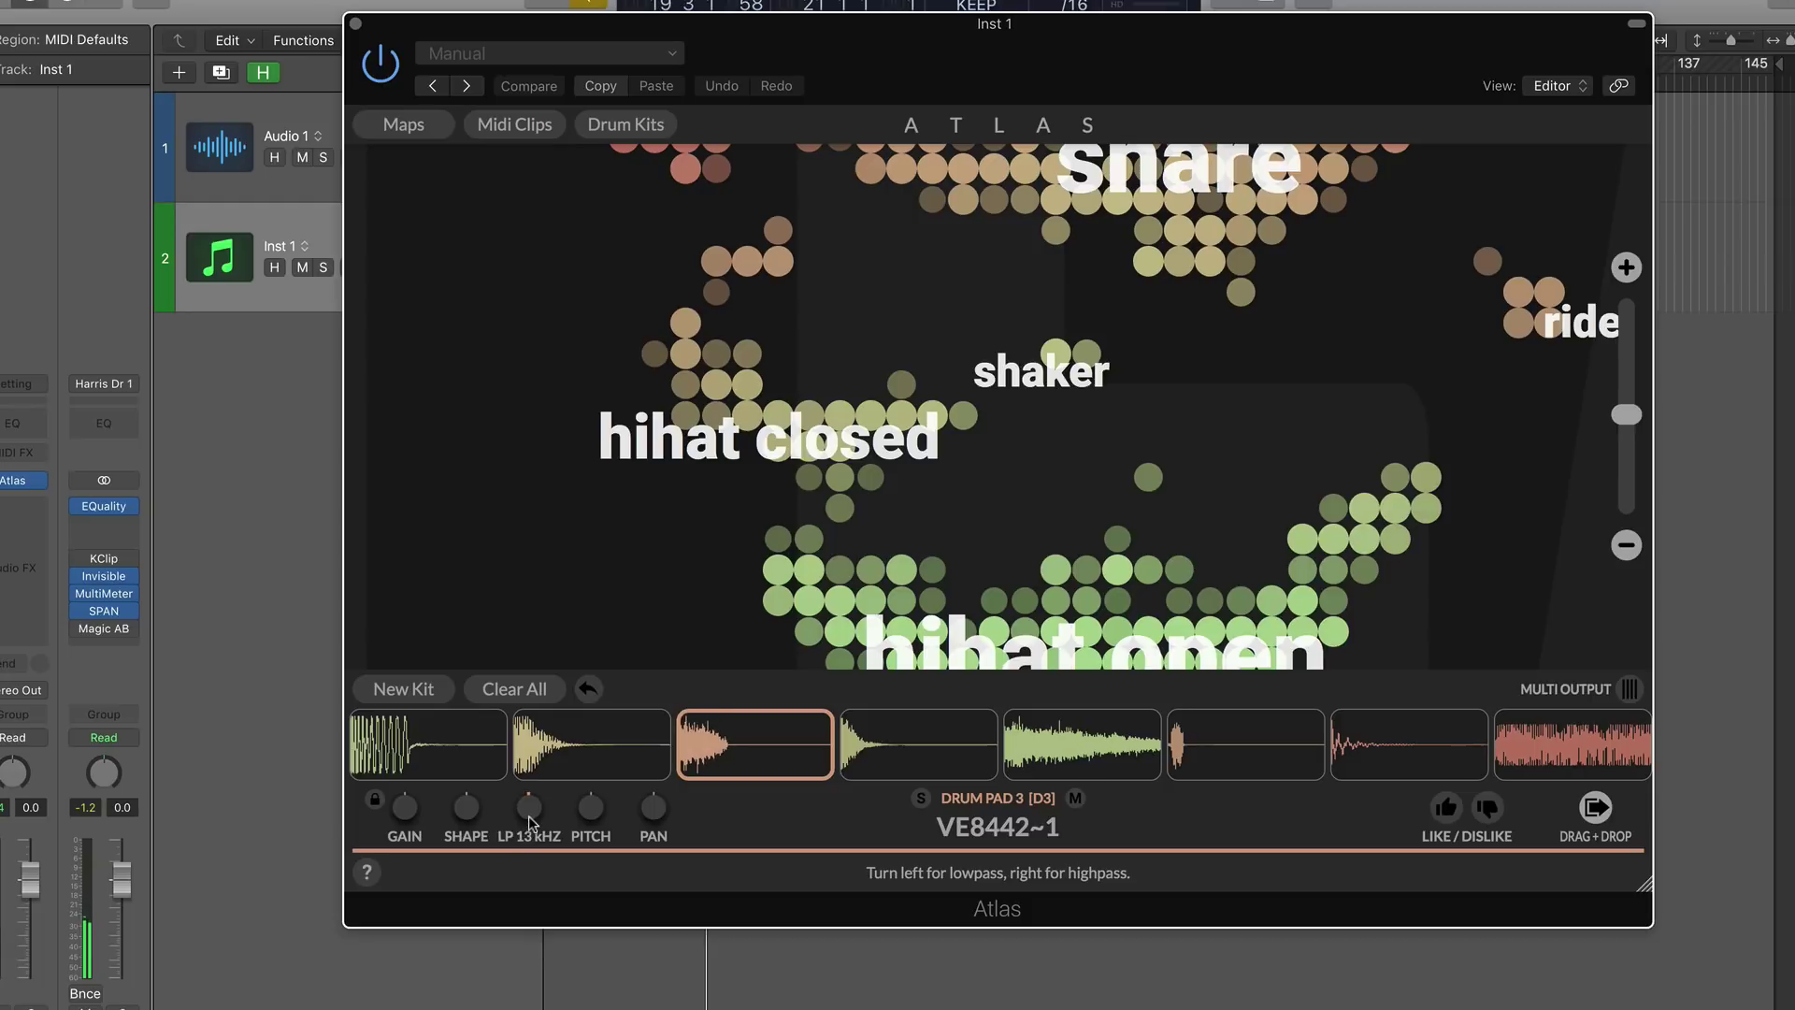
double_click(530, 810)
left_click_drag(598, 809, 598, 773)
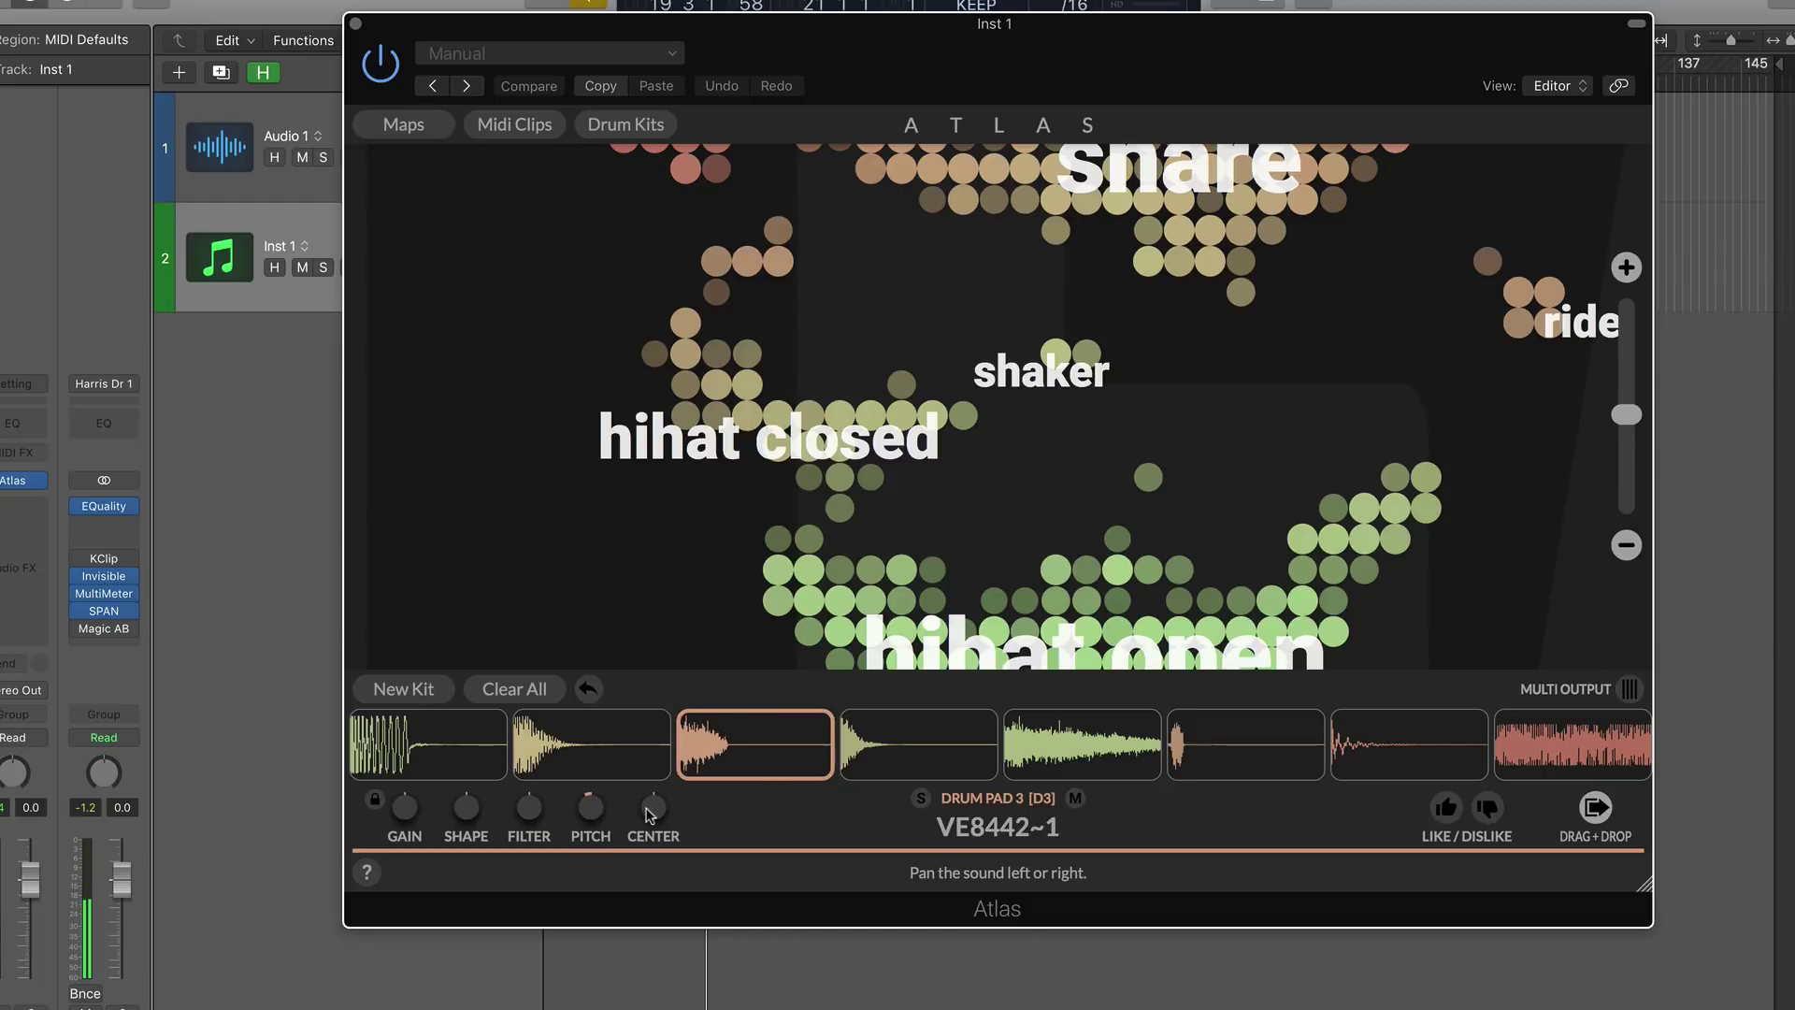
left_click_drag(647, 827, 654, 730)
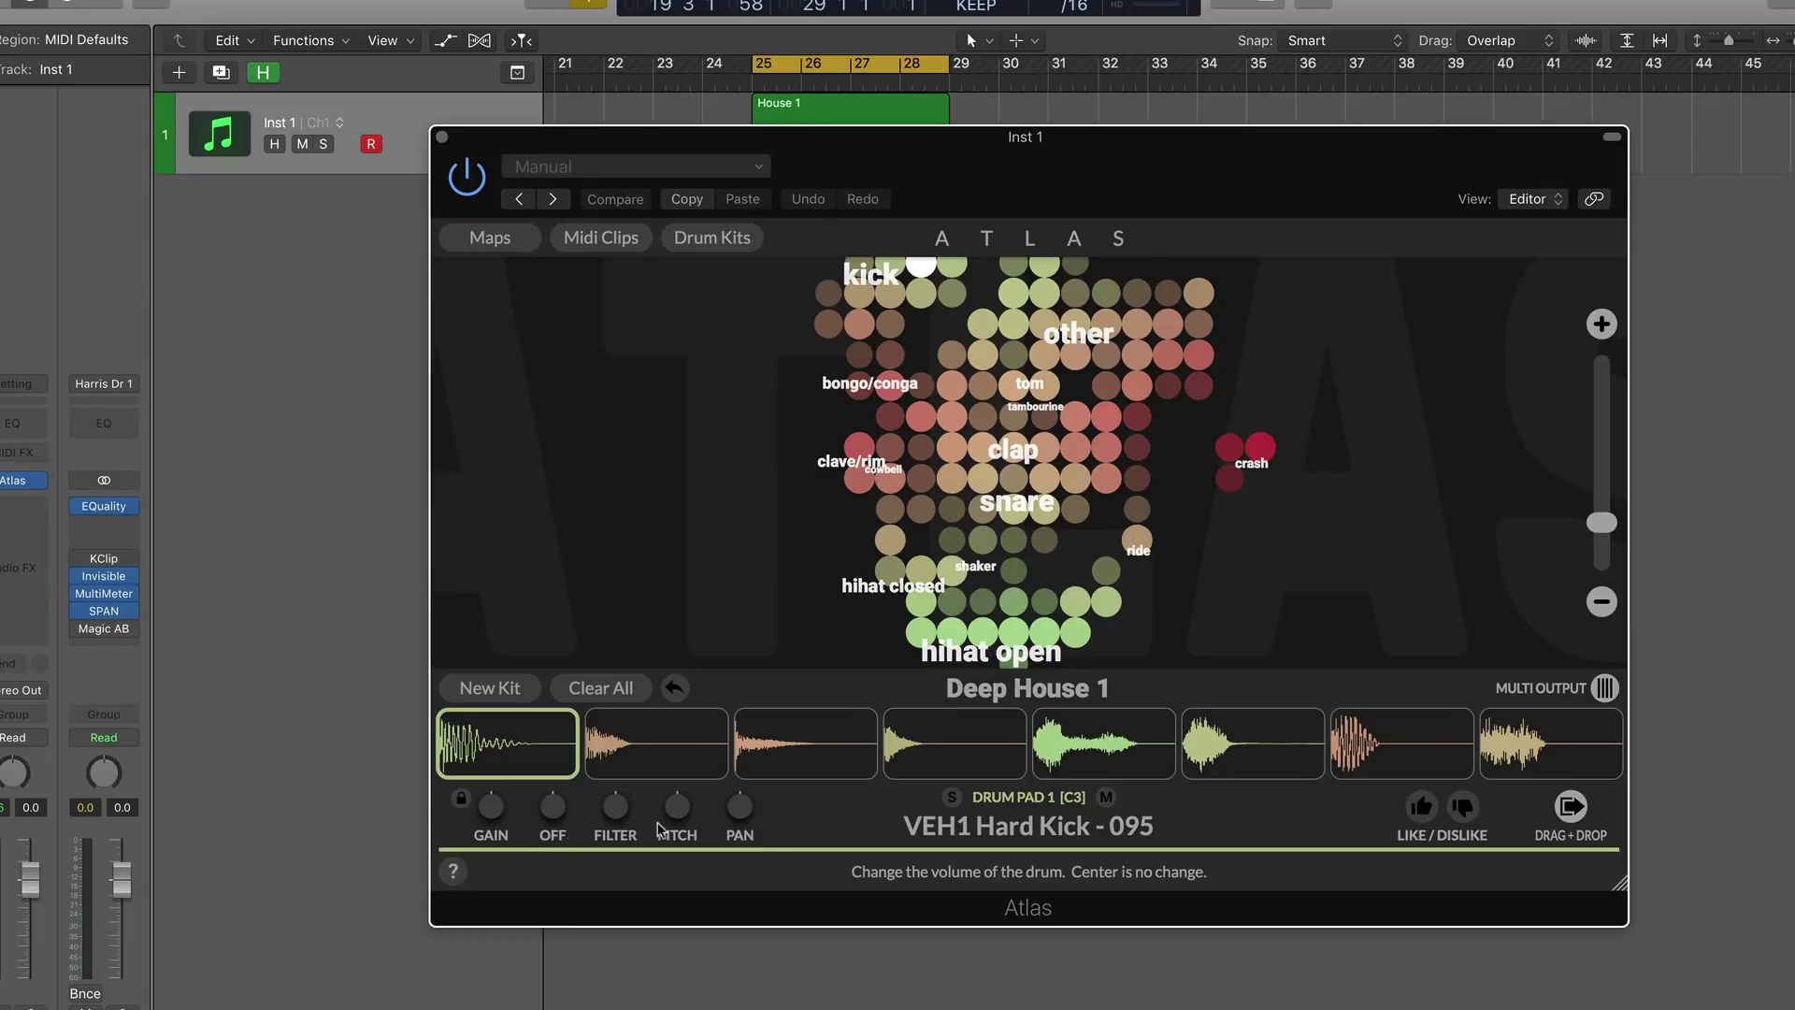
Raise the kick's pitch by +7 semitones
mouse_move(506, 748)
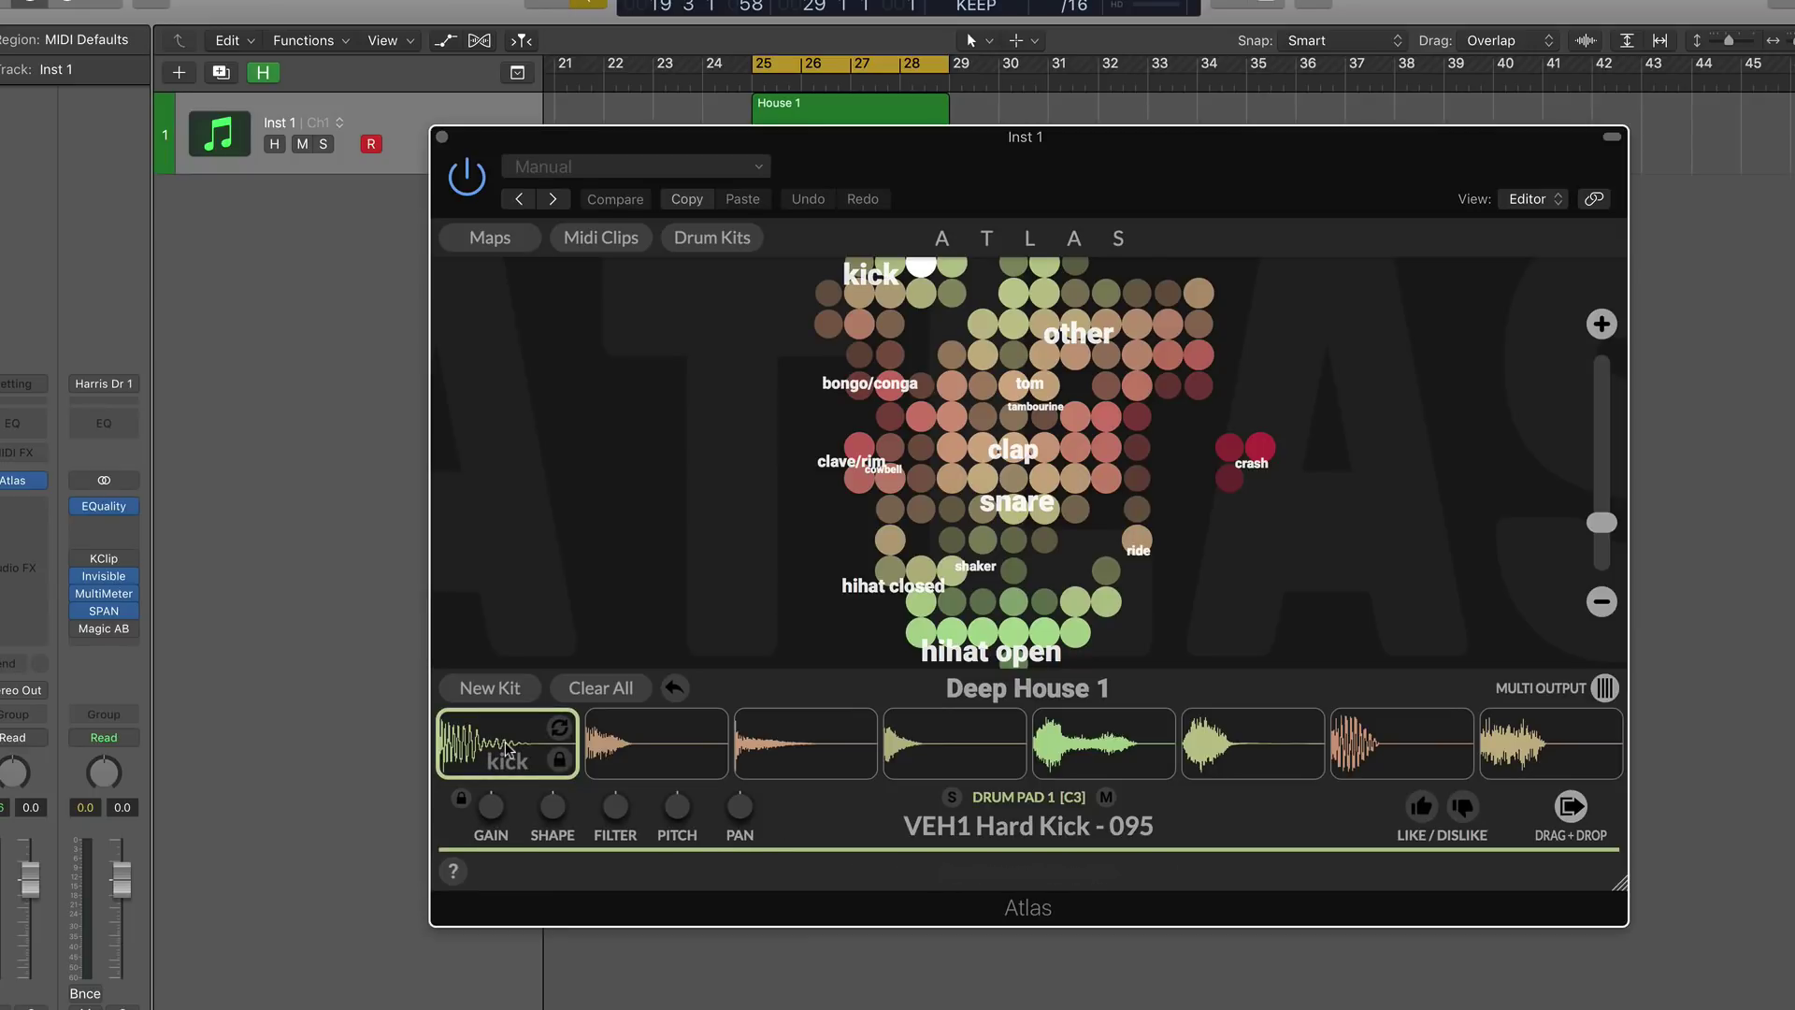
mouse_move(556, 822)
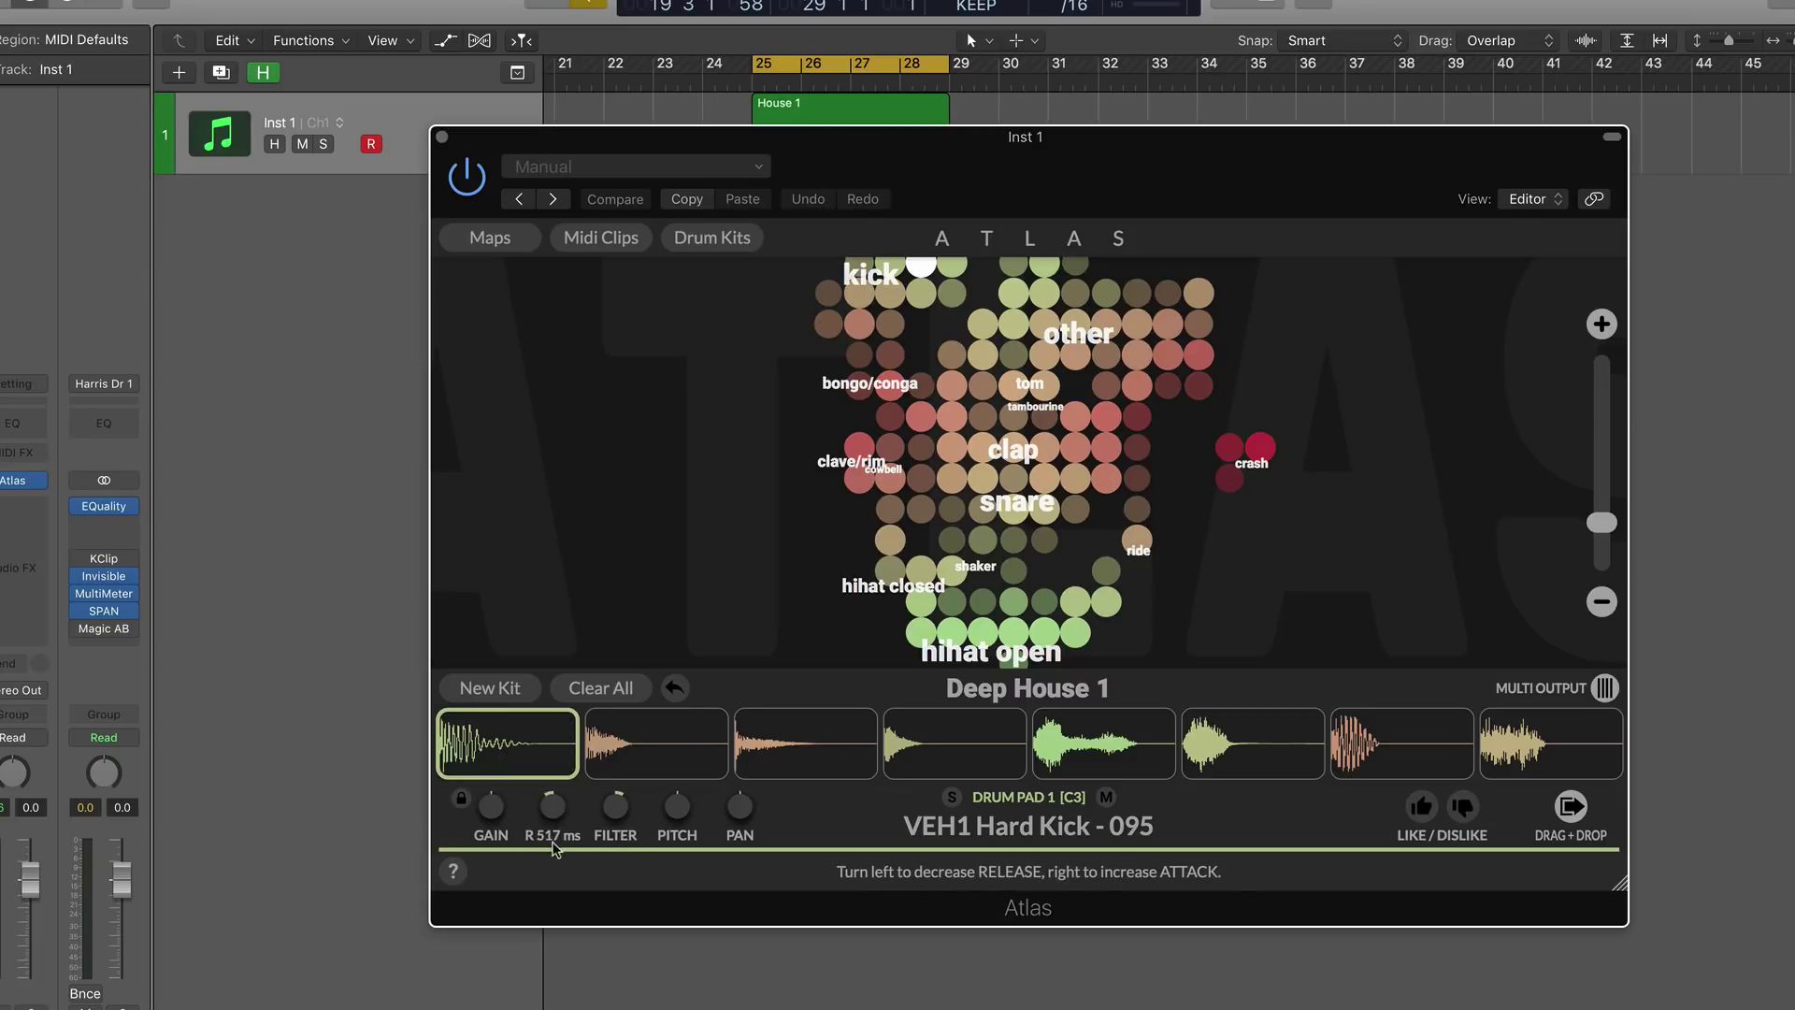
left_click_drag(677, 808, 679, 745)
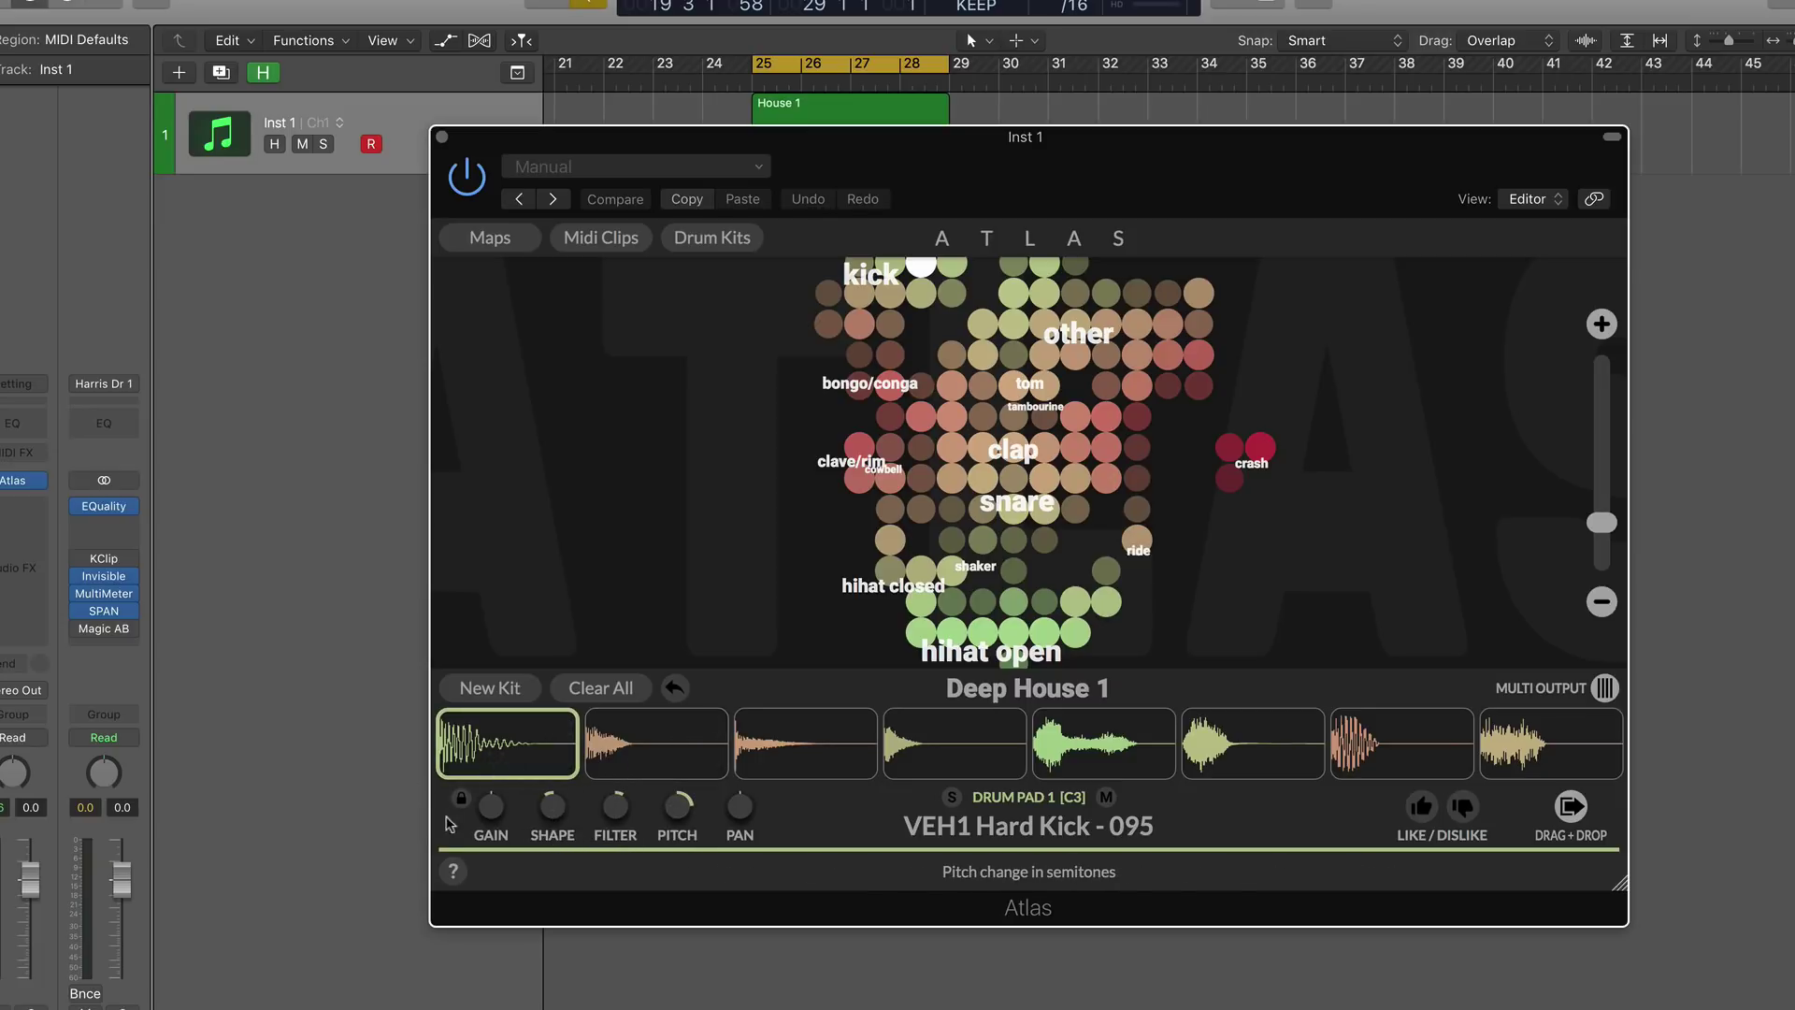
Cycle pad 1 through three new kick samples, ending on Hard Kick 037
mouse_move(557, 734)
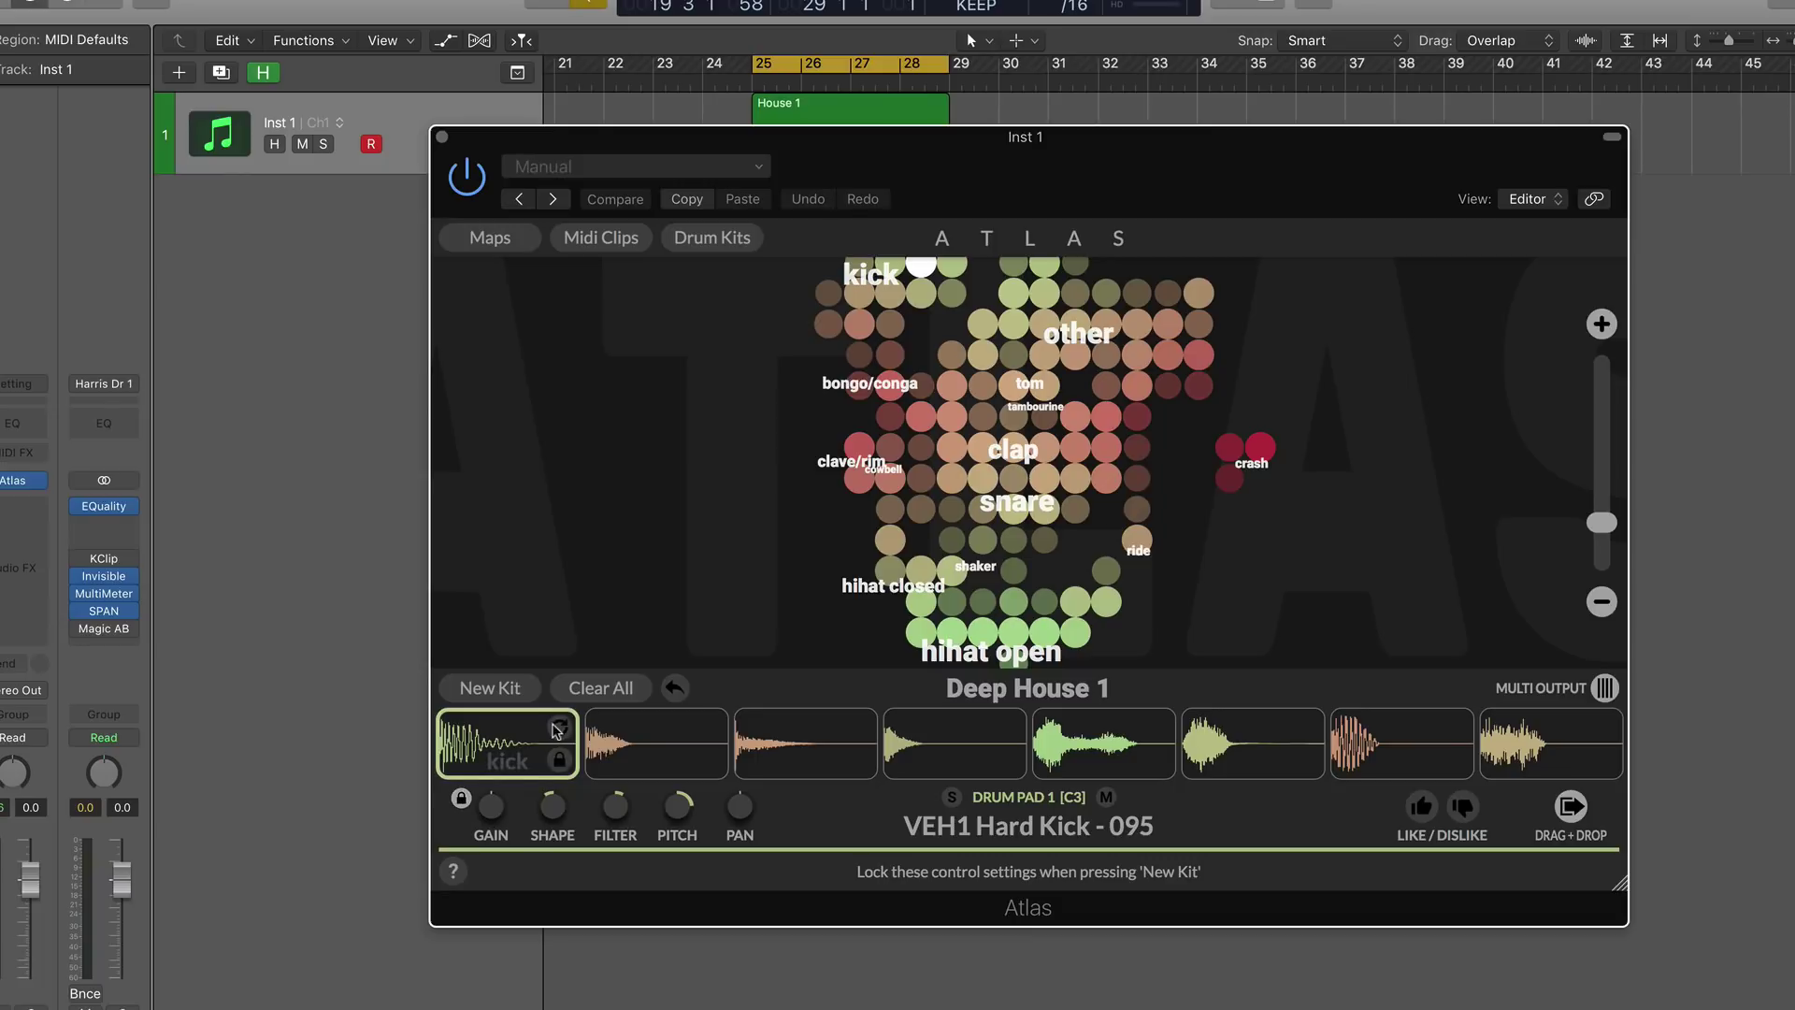
left_click(558, 728)
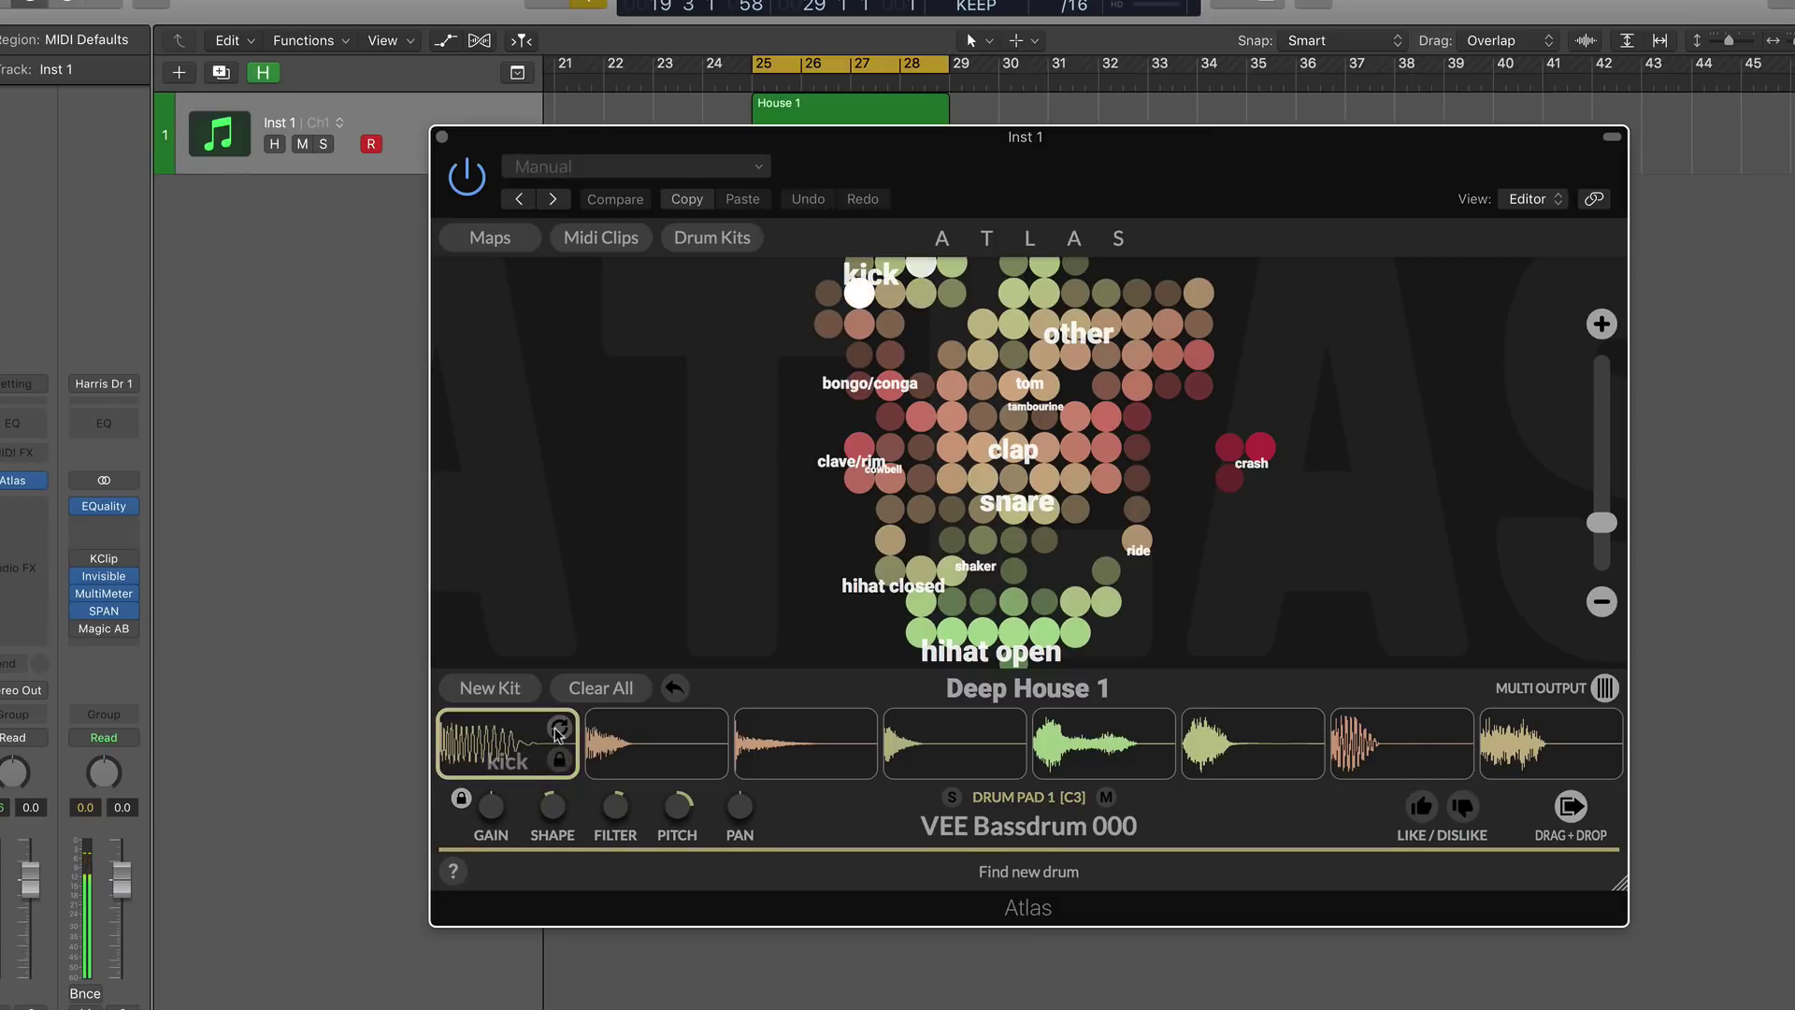
left_click(558, 728)
left_click(558, 729)
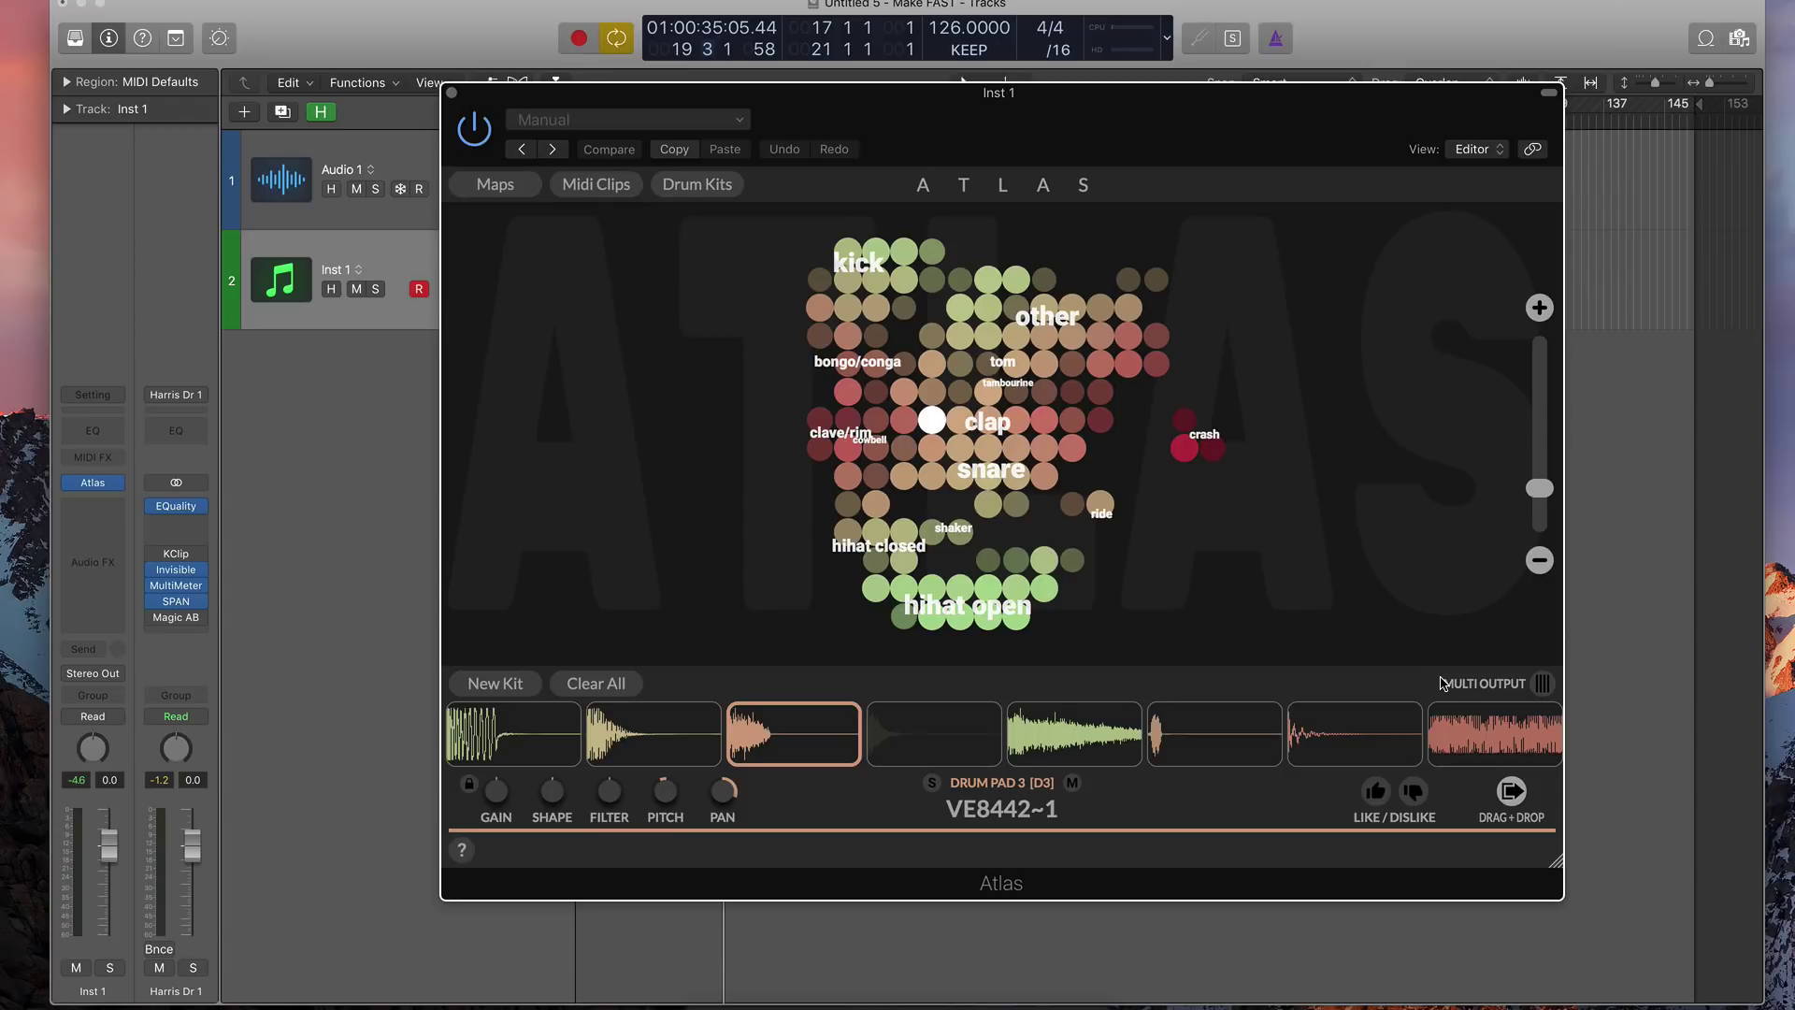
Enable multi output, reload Atlas as Multi-Output (9xStereo), and add an aux channel on Inst 1
left_click(1543, 683)
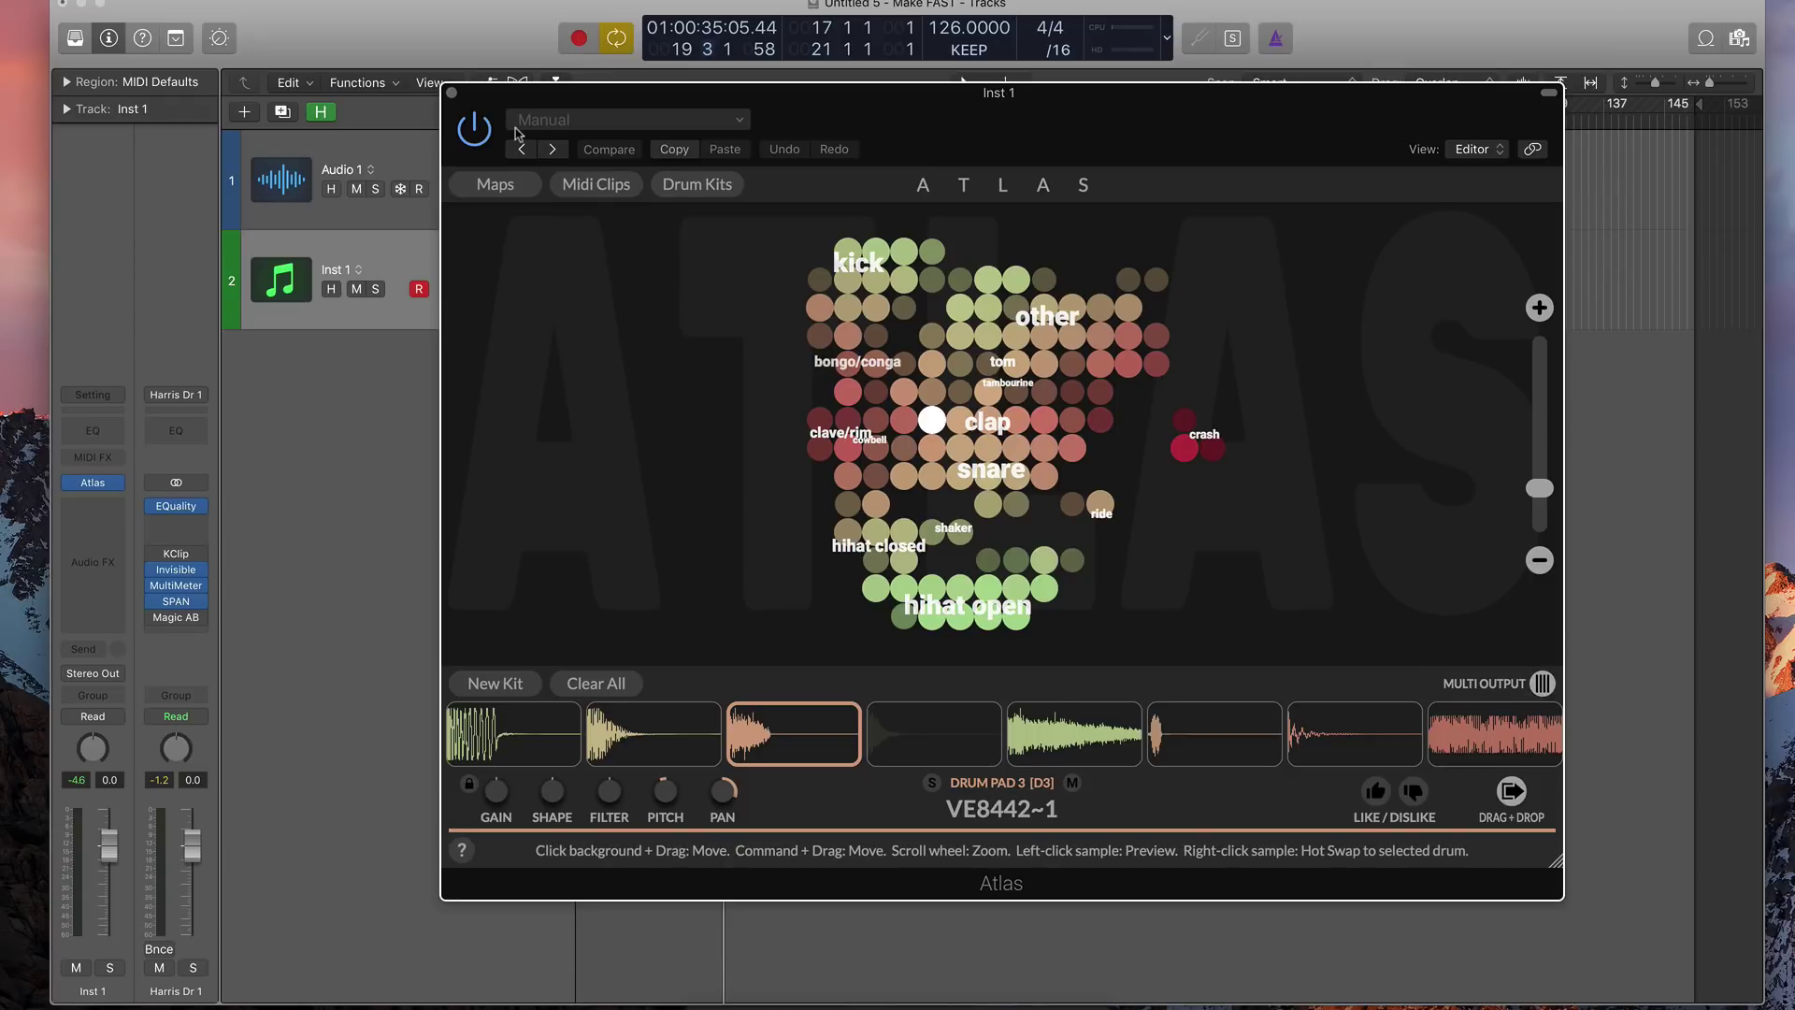
left_click(120, 483)
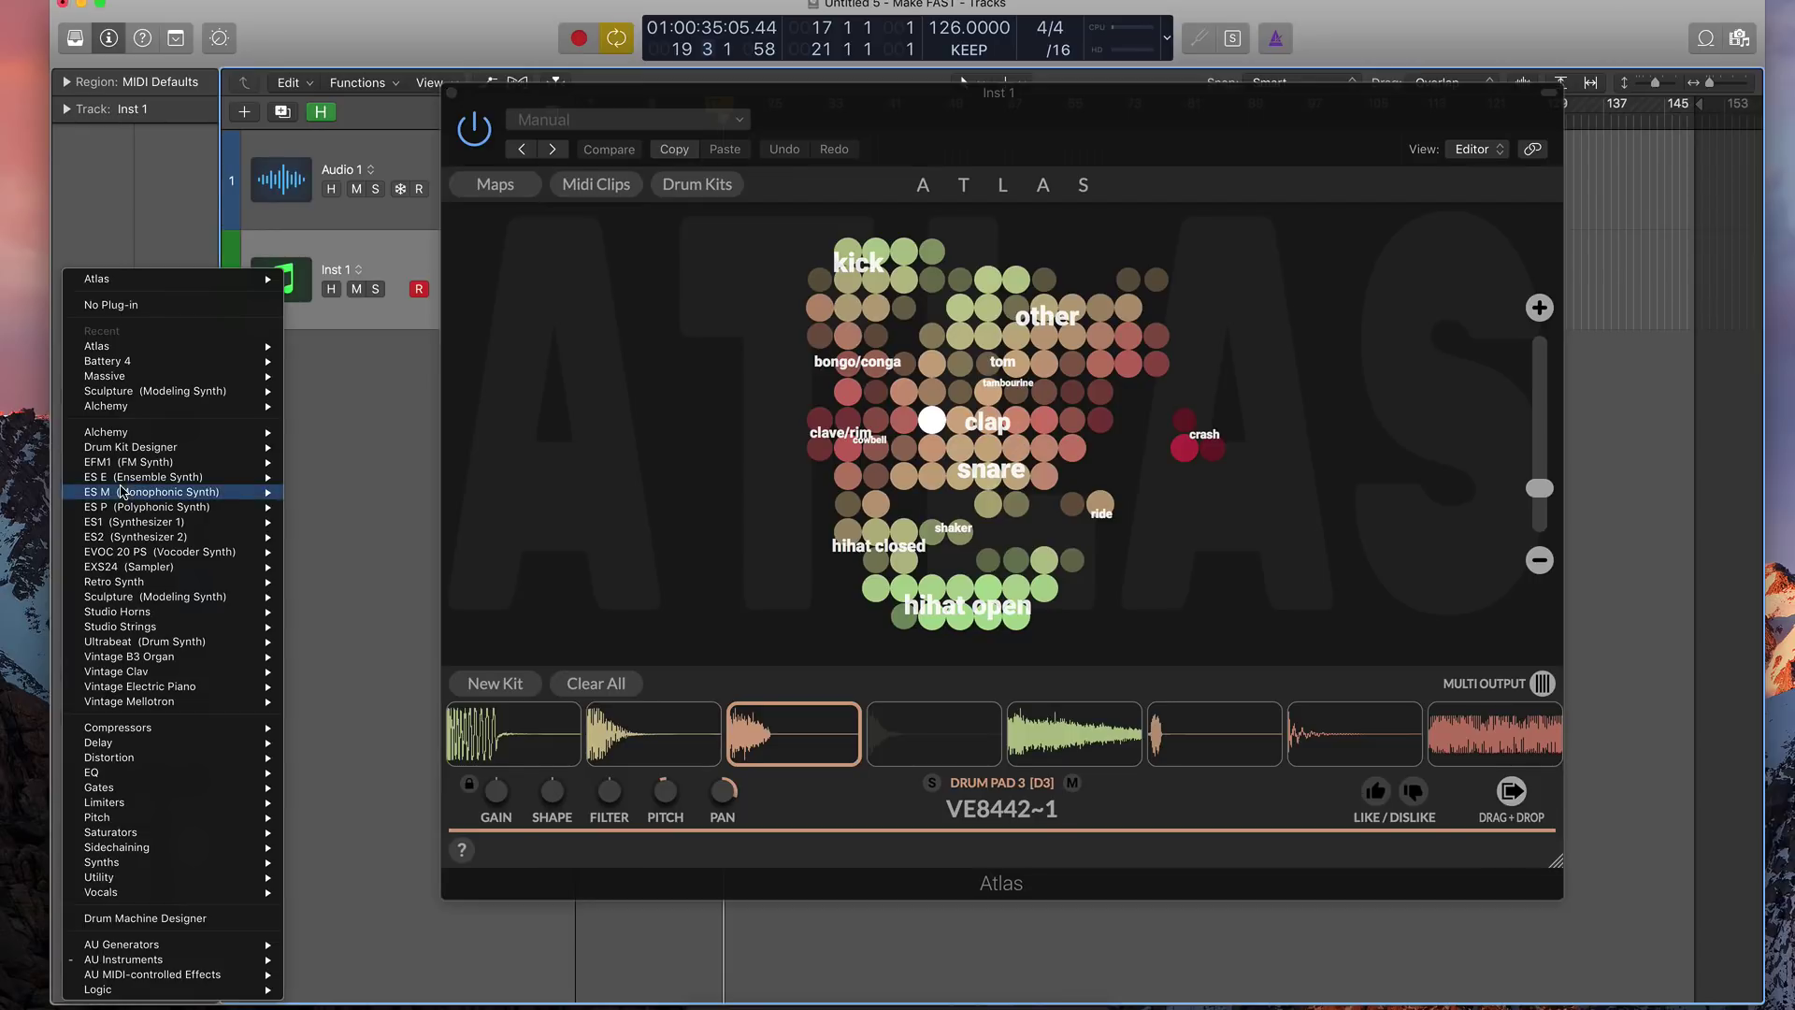
mouse_move(163, 280)
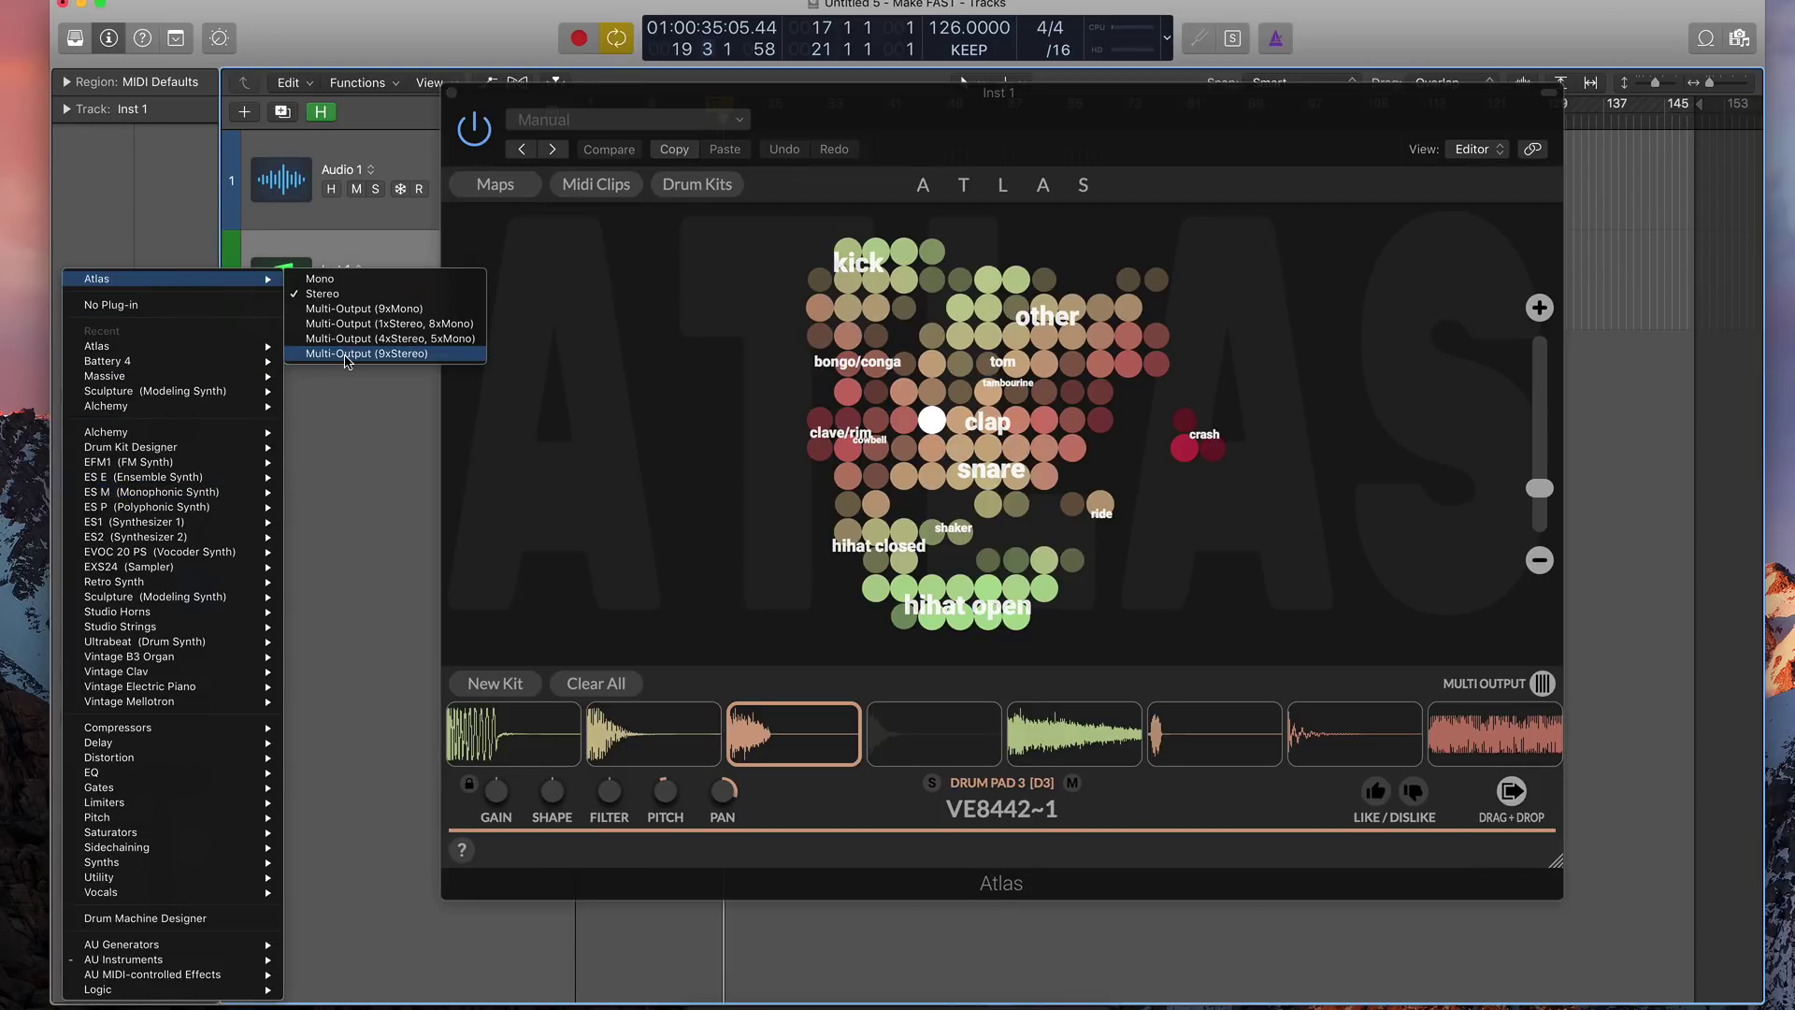
left_click(348, 354)
key("x")
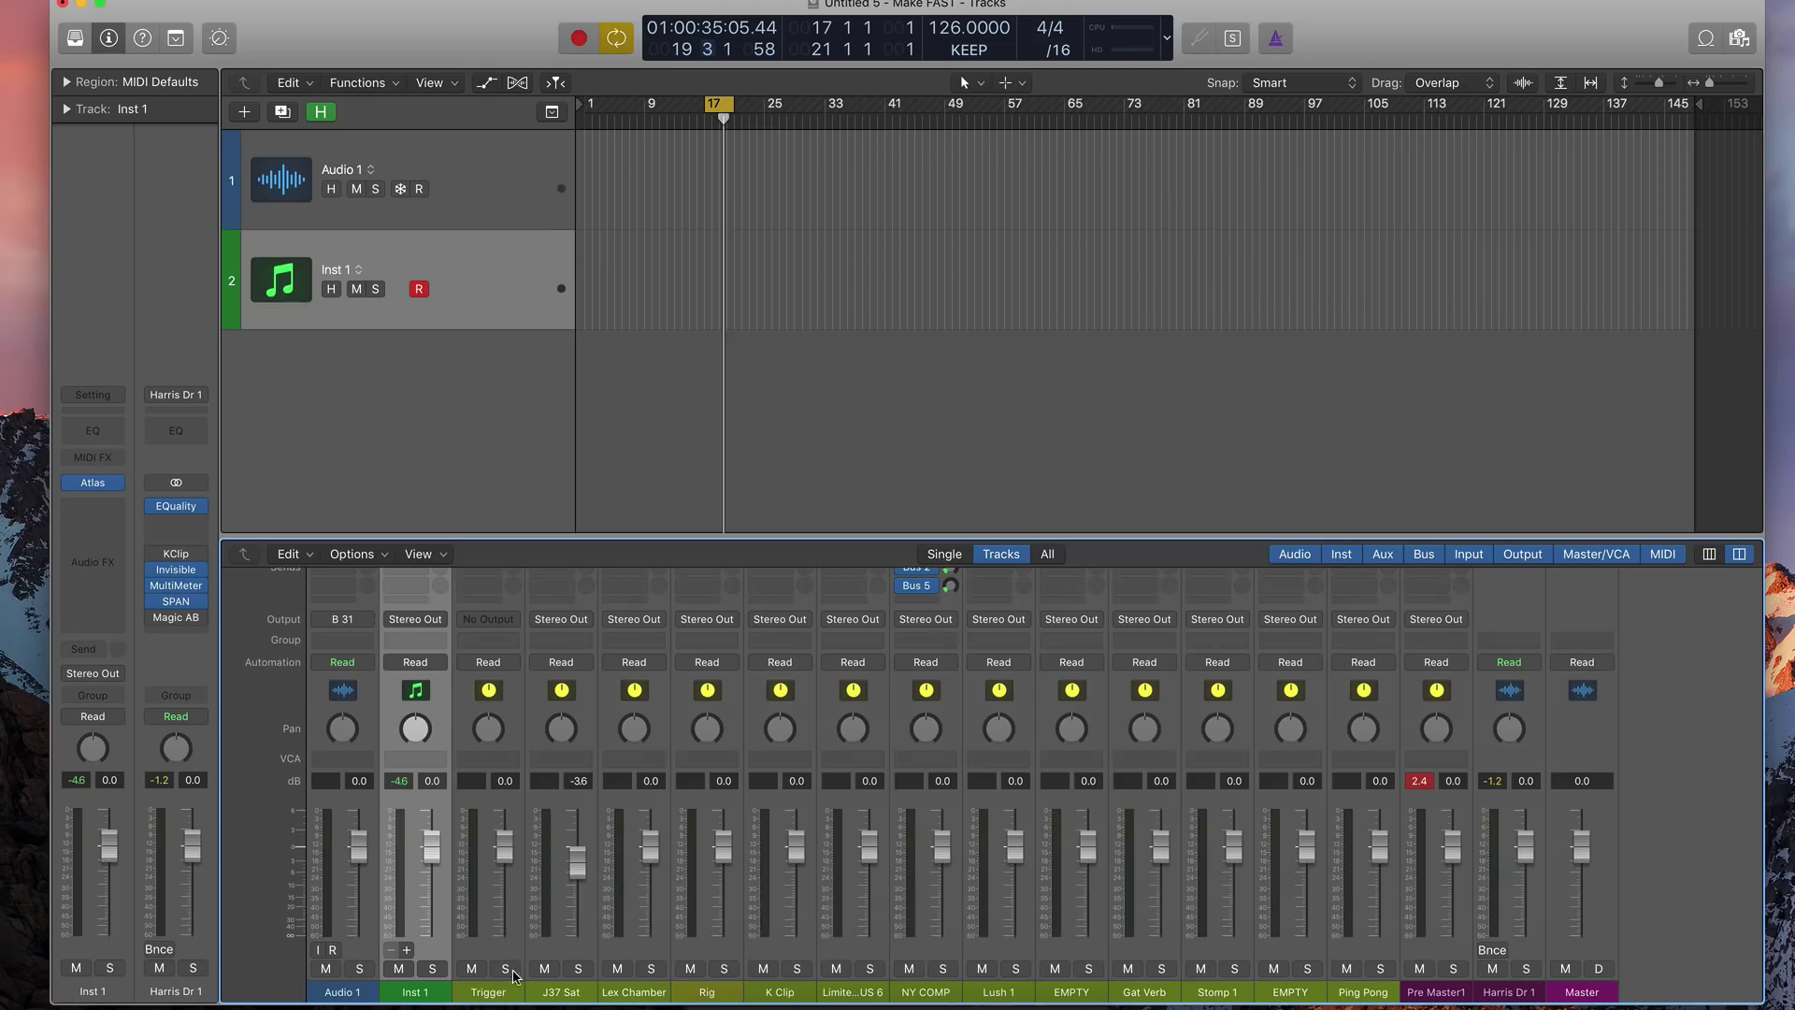
left_click(407, 951)
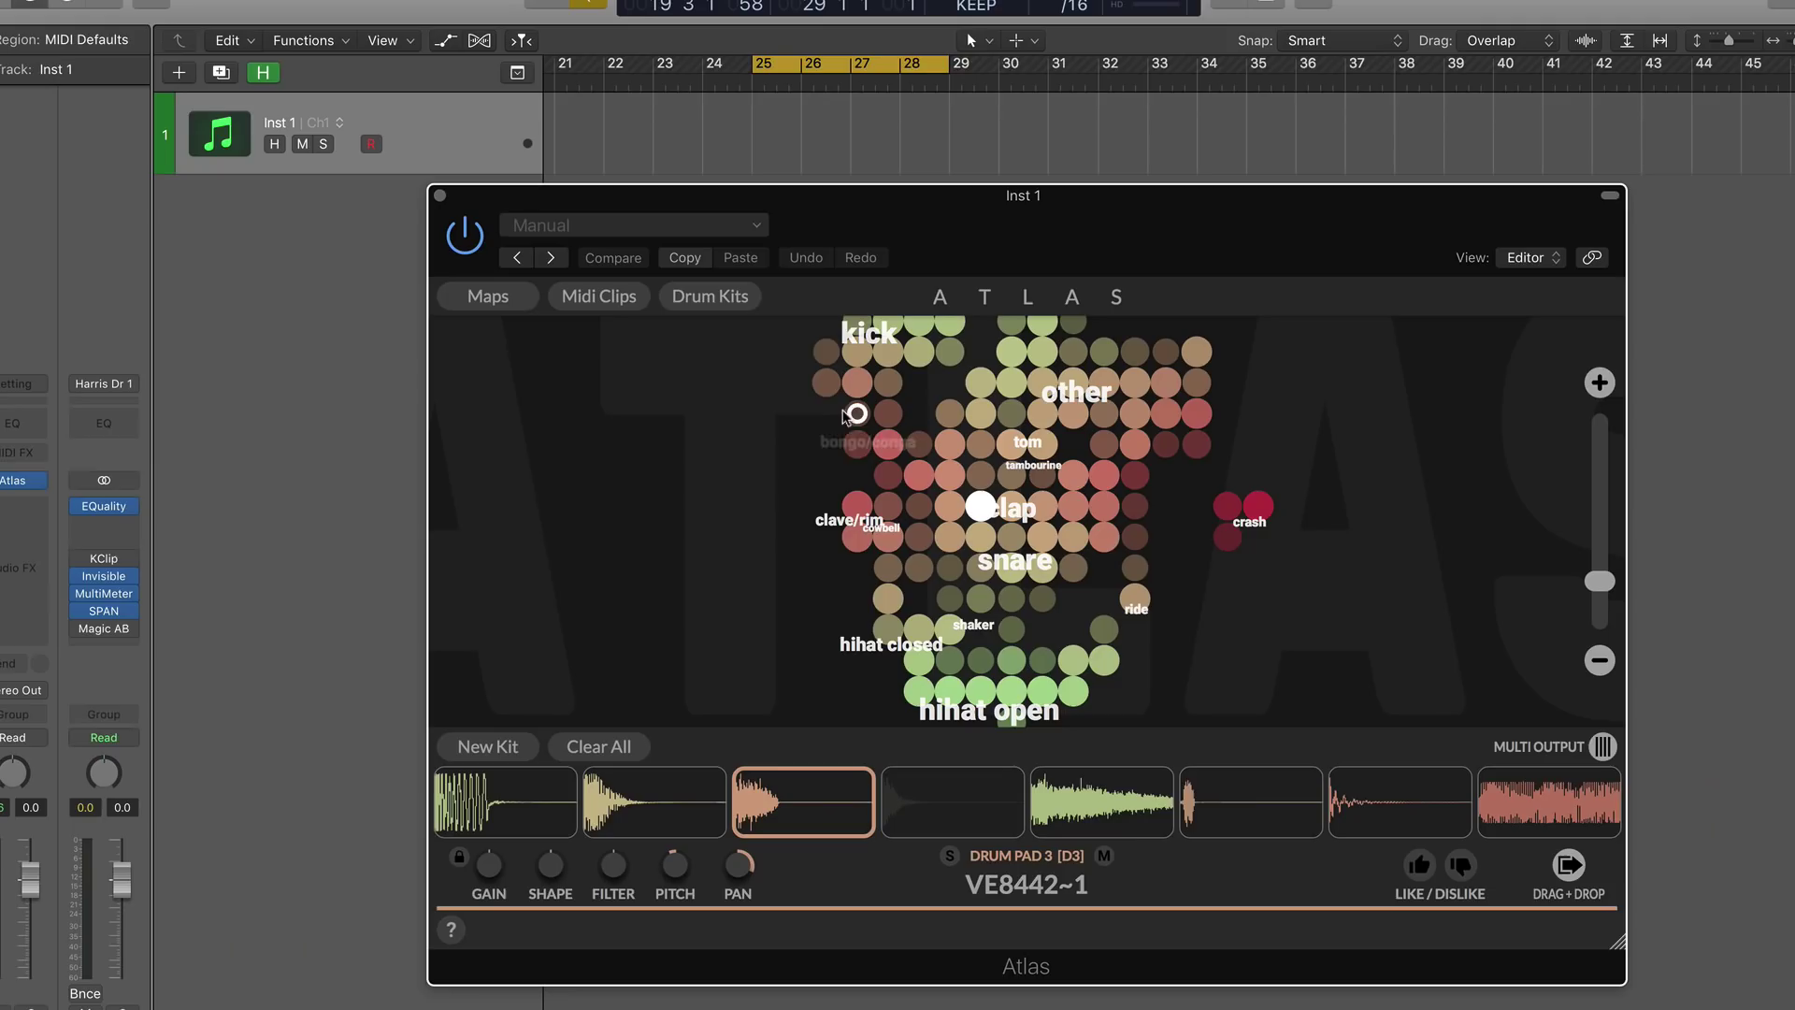
Drag the bundled House 1 MIDI clip onto Inst 1 at bar 25, then list user MIDI clips
left_click(611, 300)
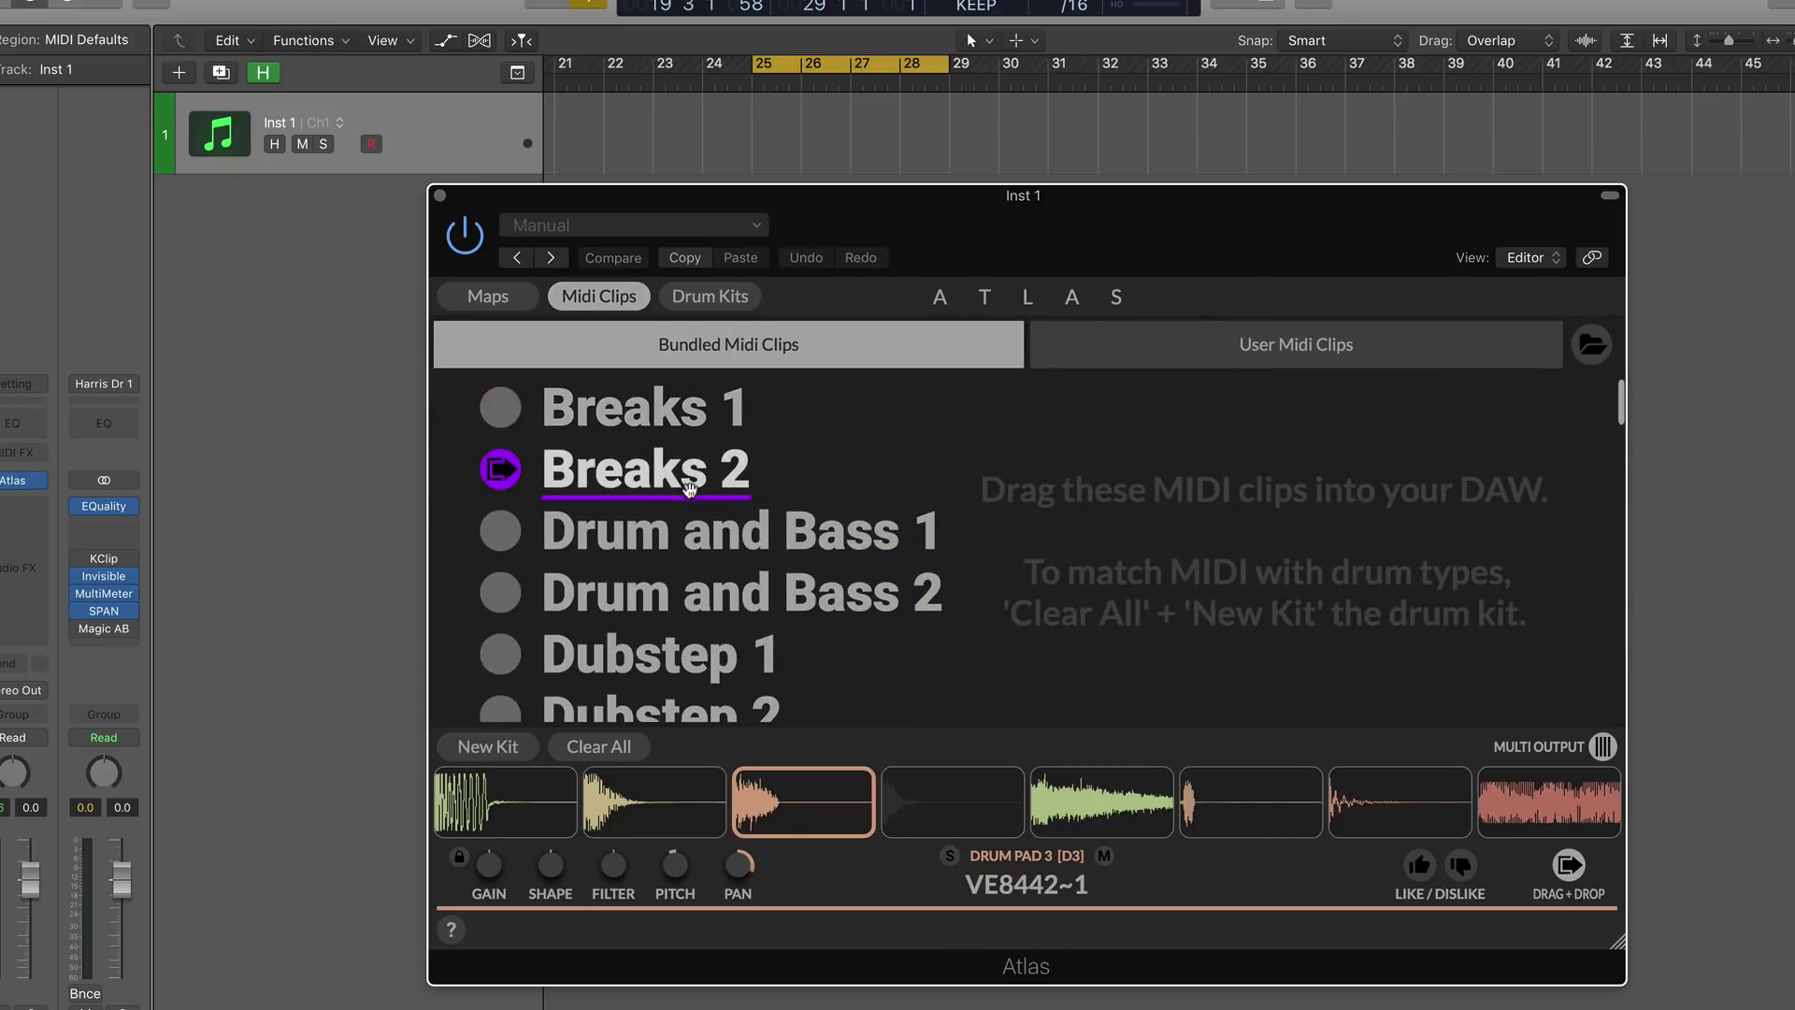
scroll(690, 490, "down", 12)
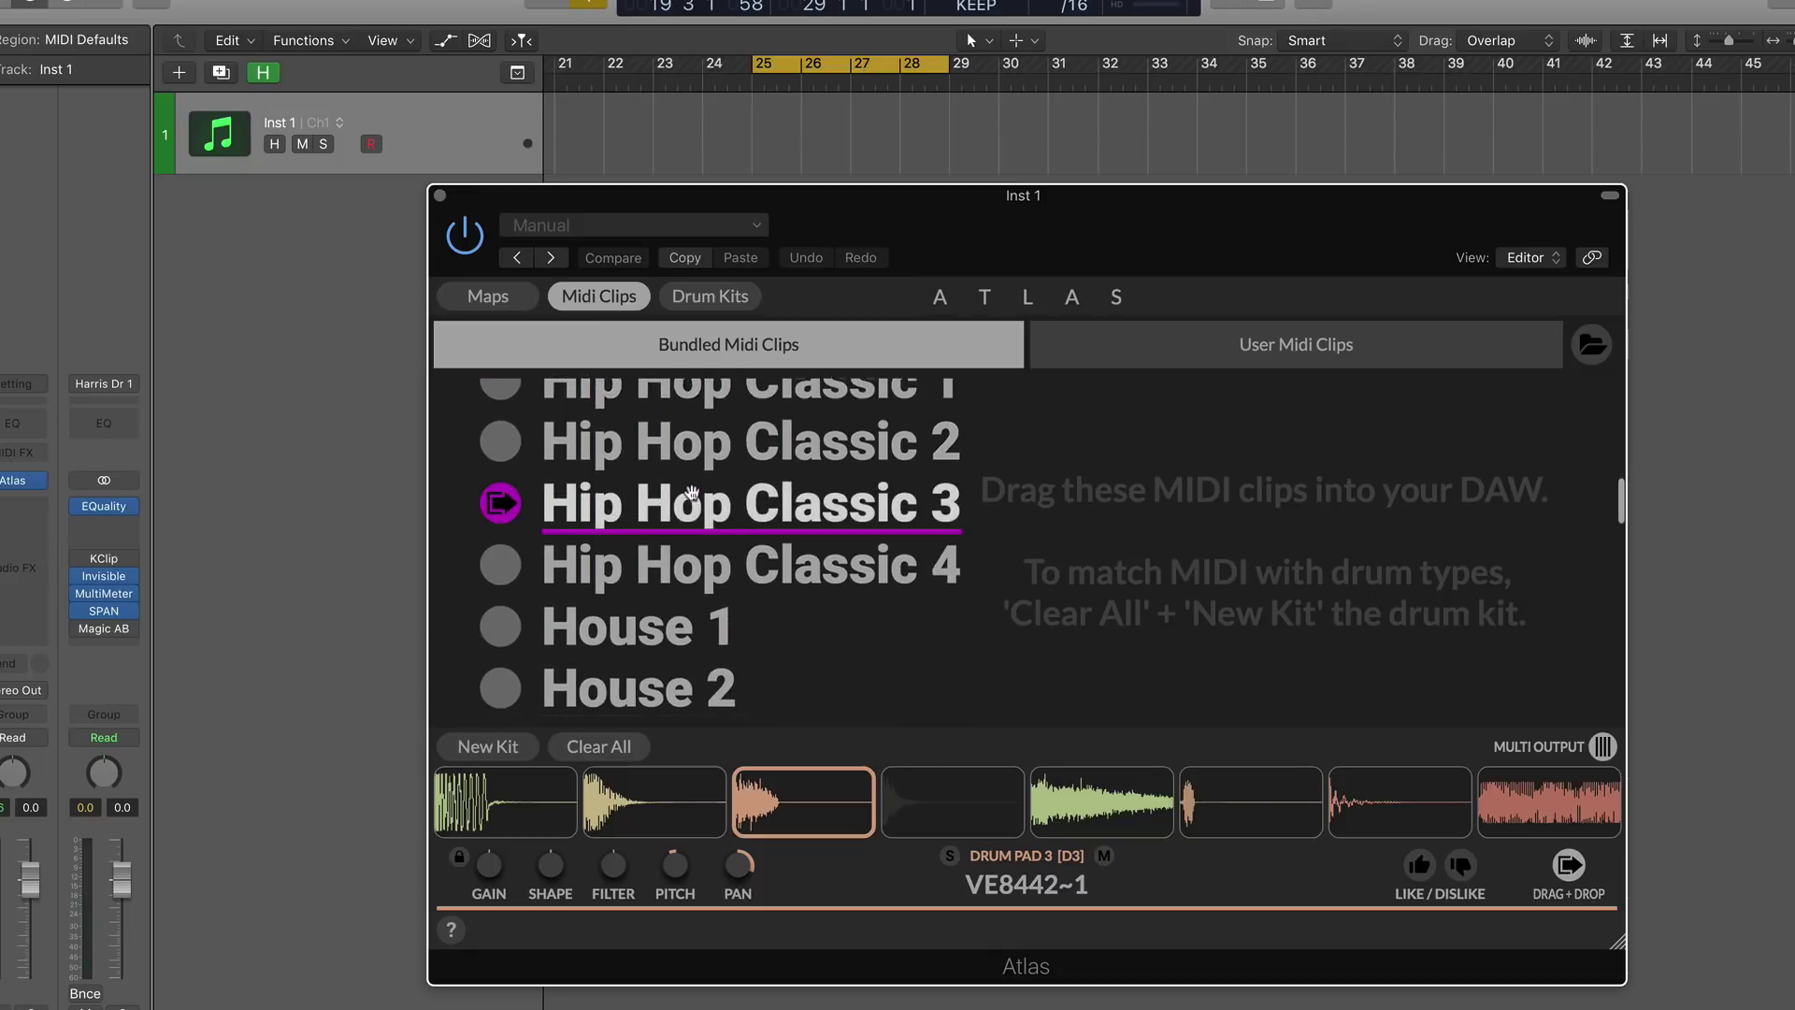
scroll(692, 491, "down", 3)
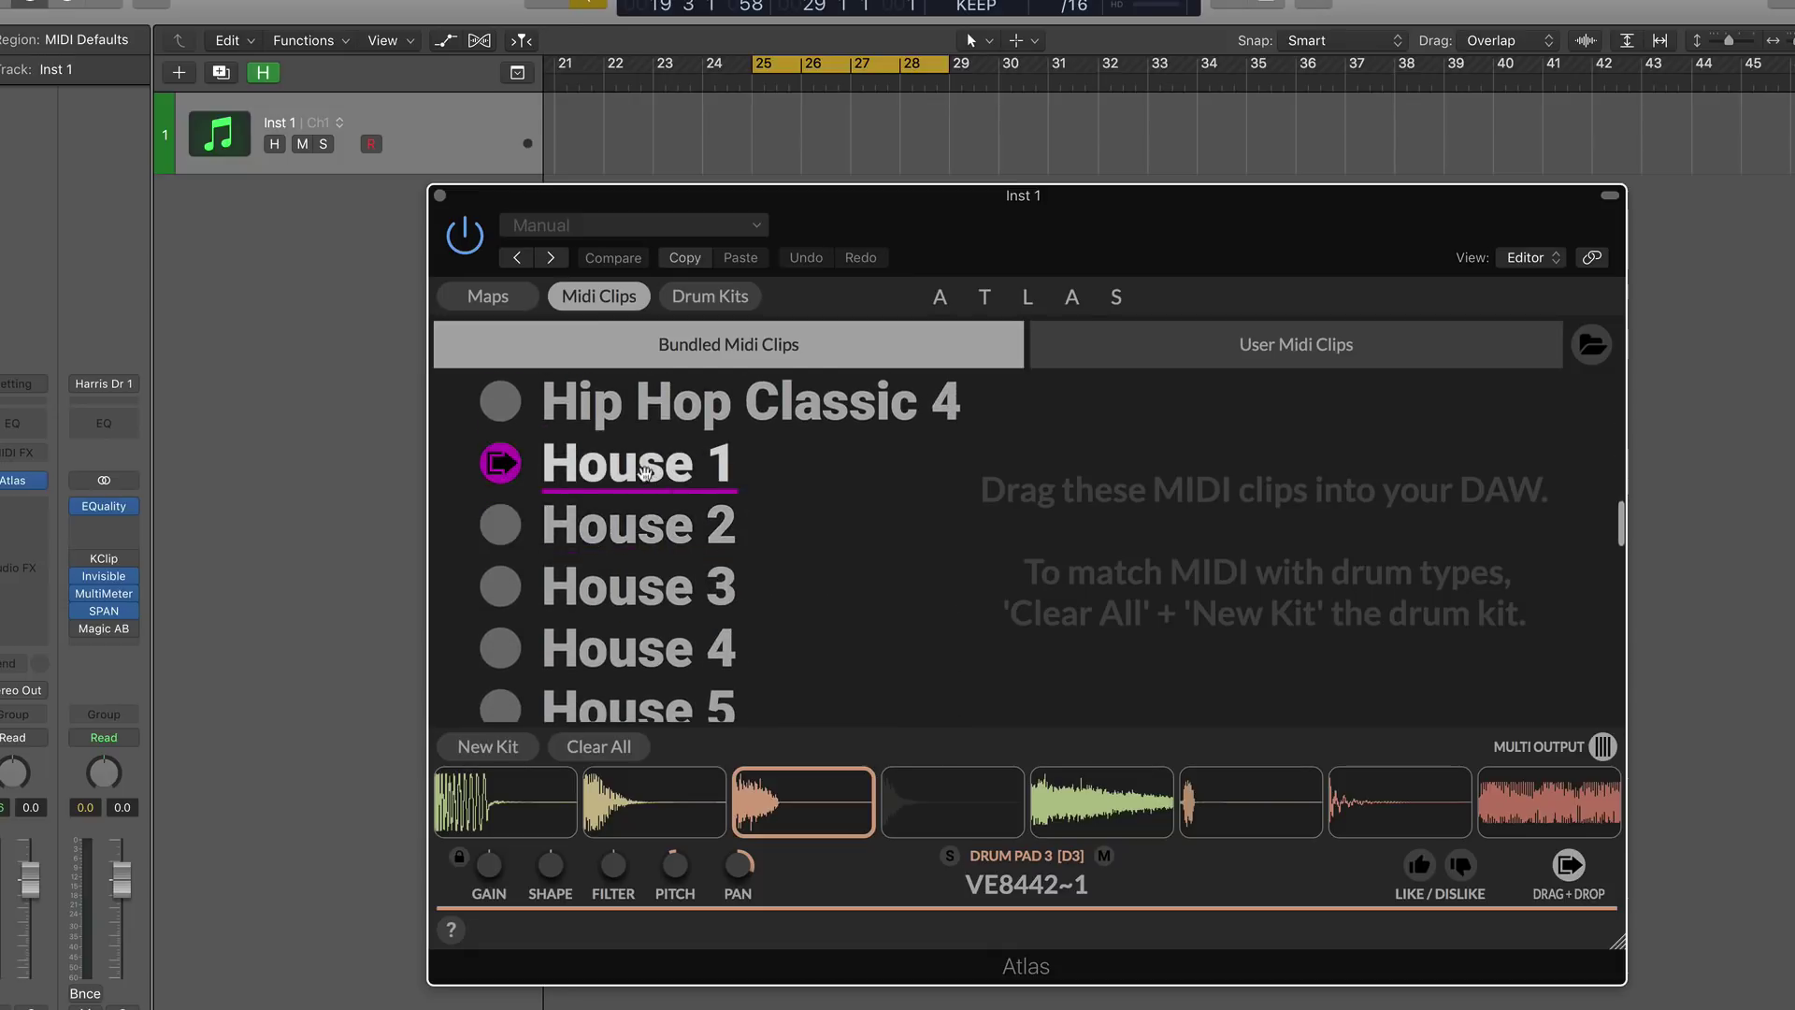
left_click_drag(641, 487, 774, 135)
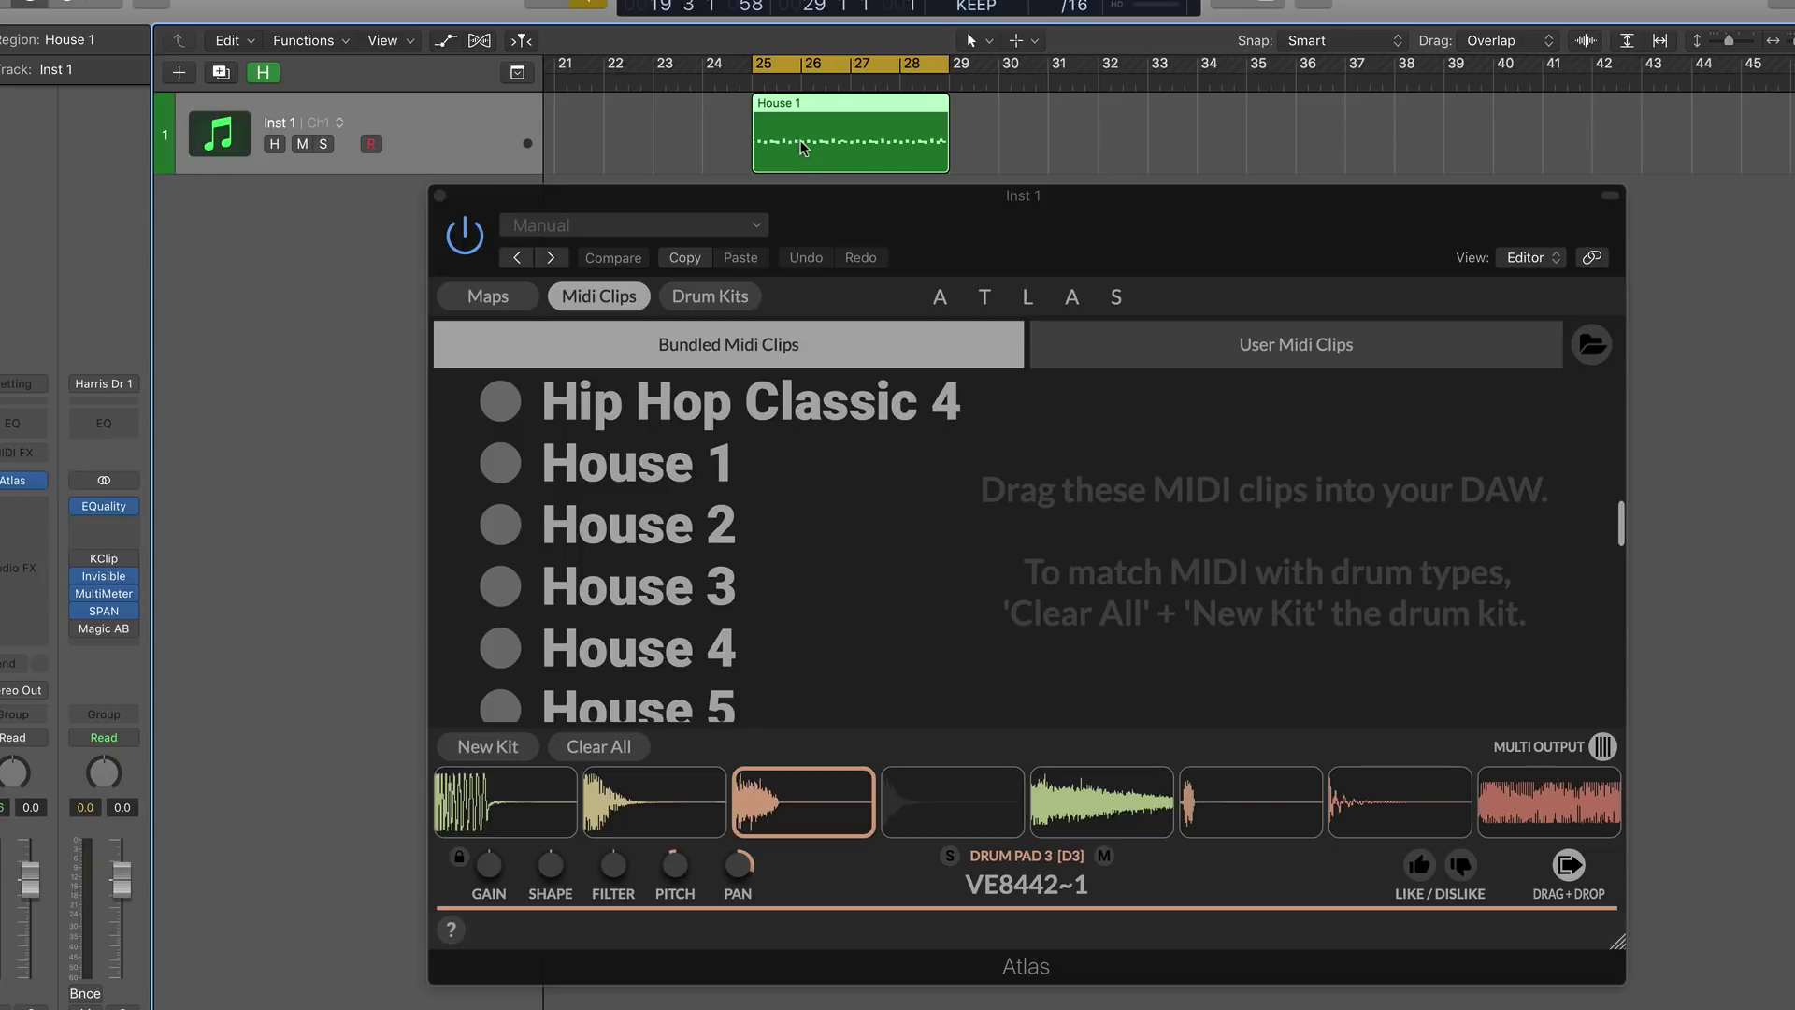
left_click(1261, 365)
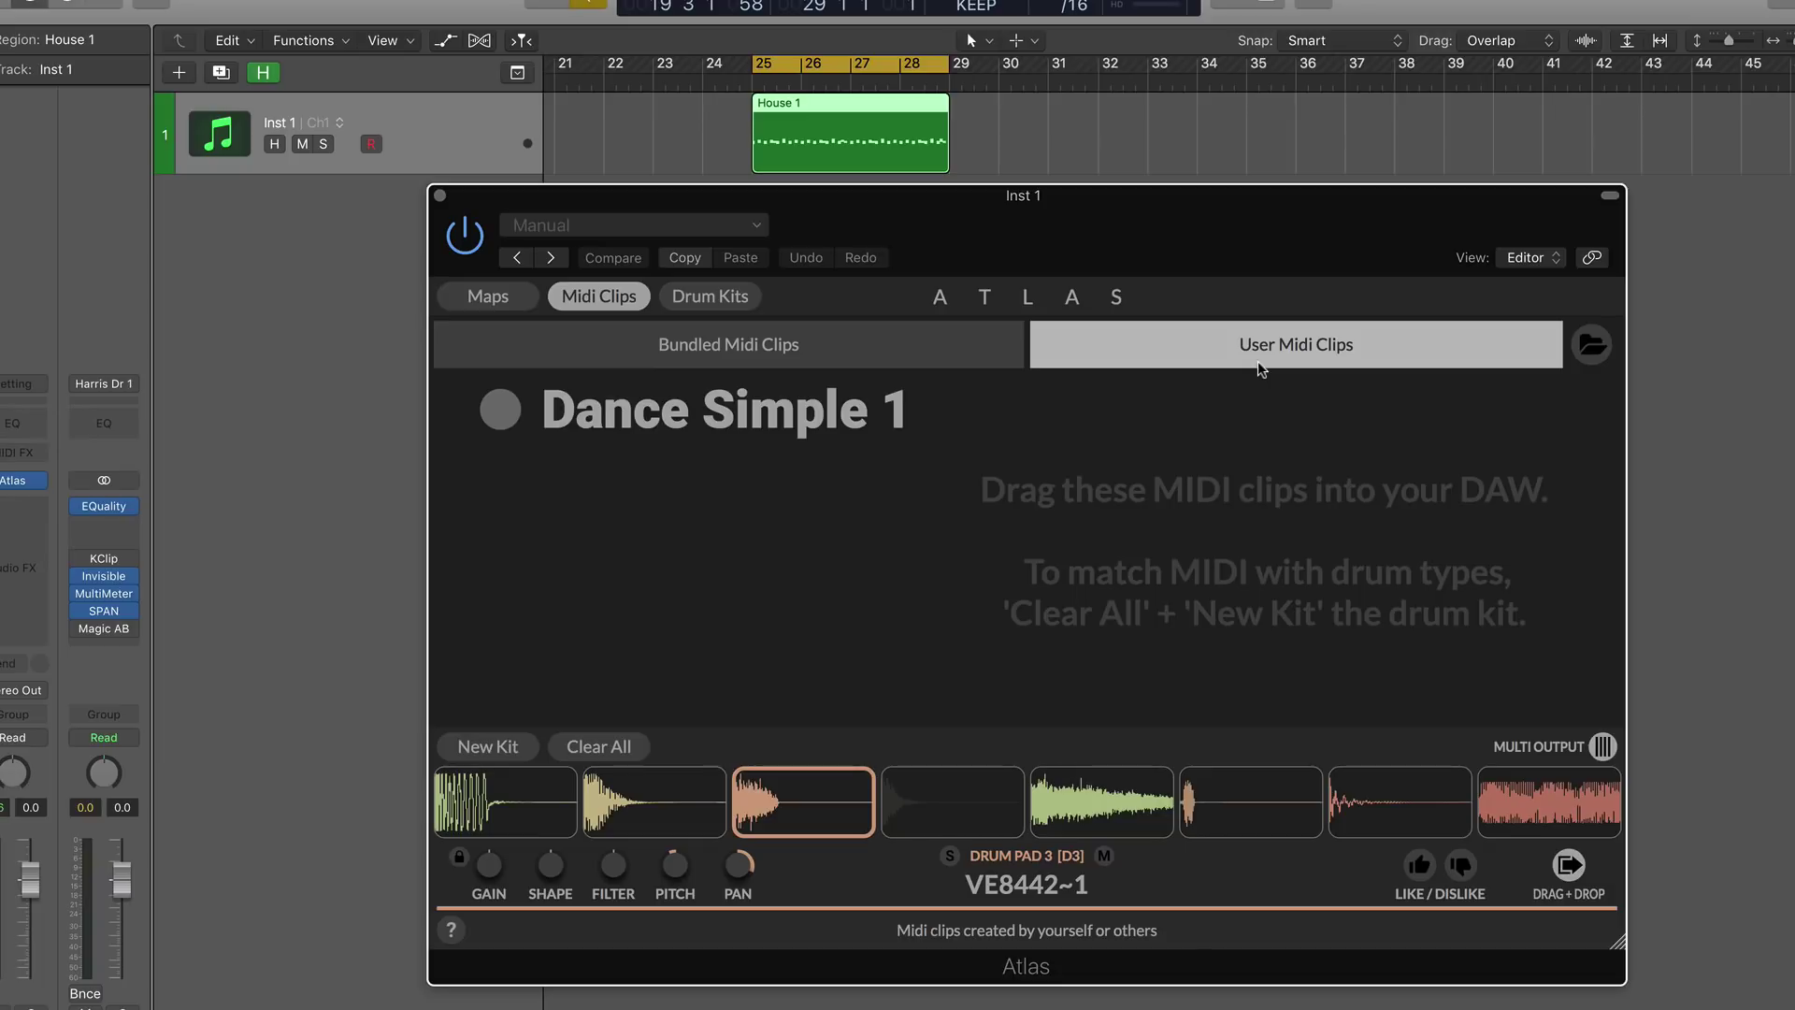
left_click(1593, 345)
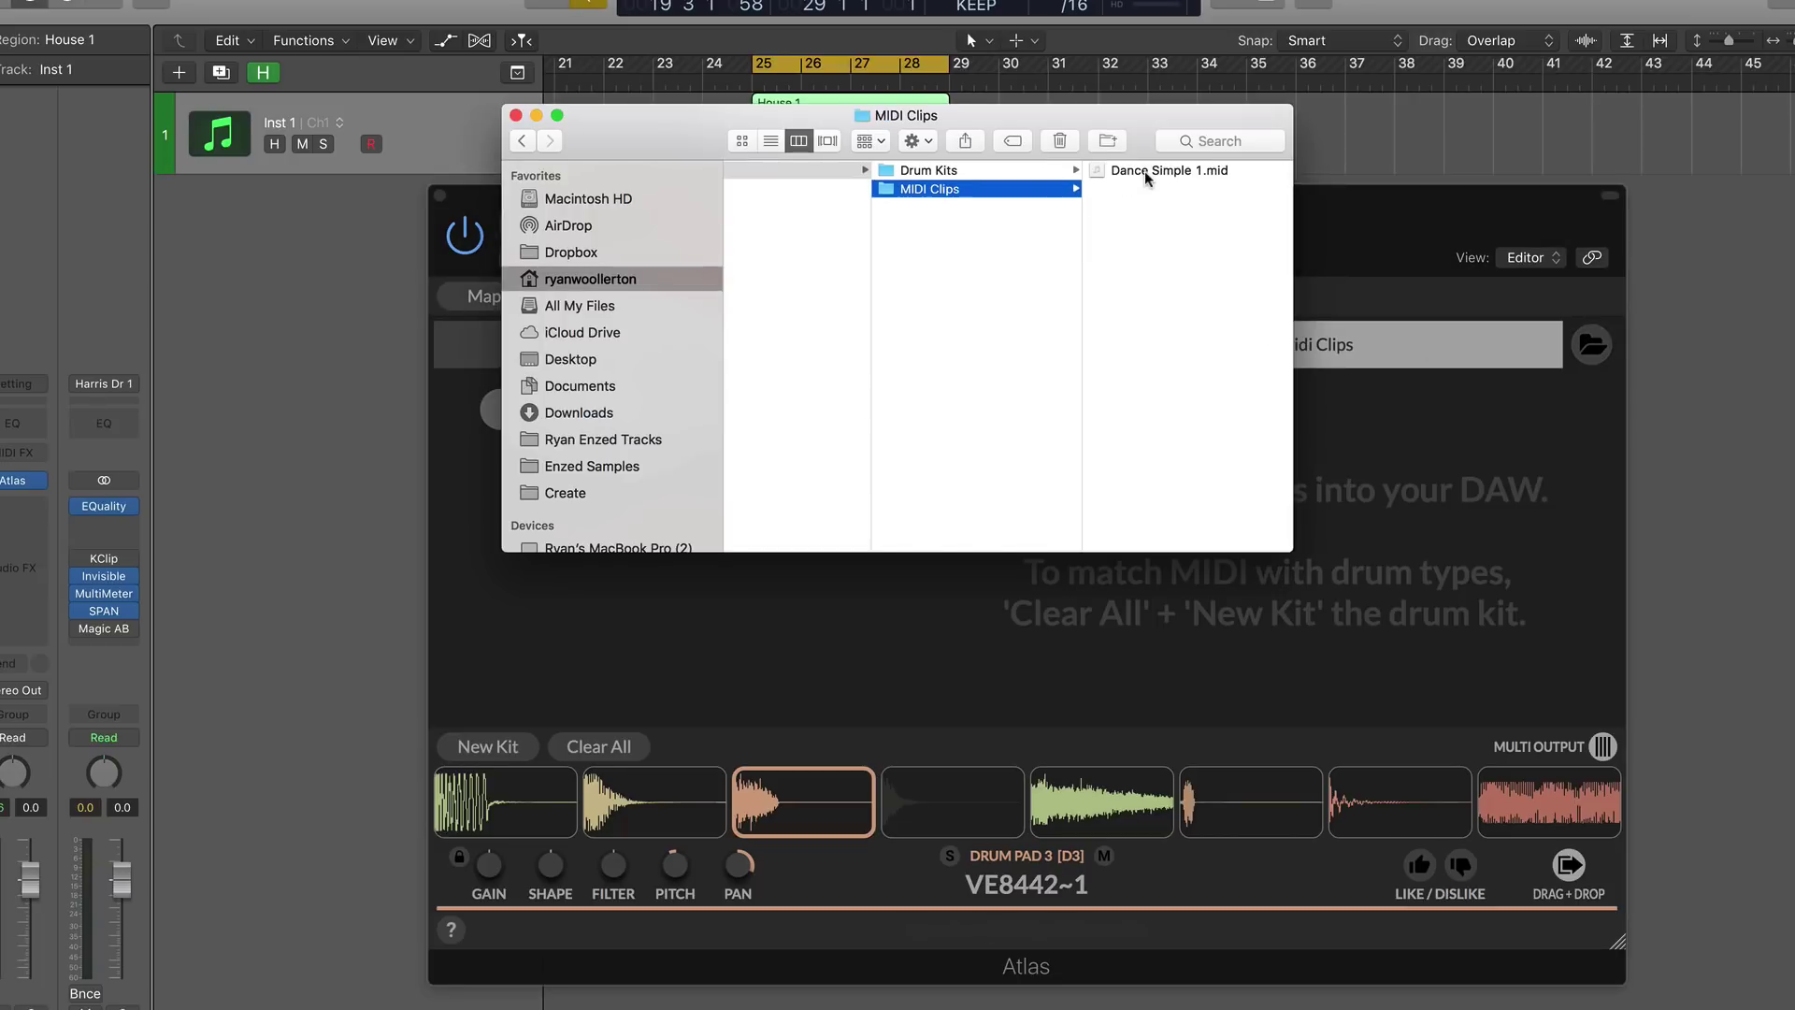
left_click(516, 116)
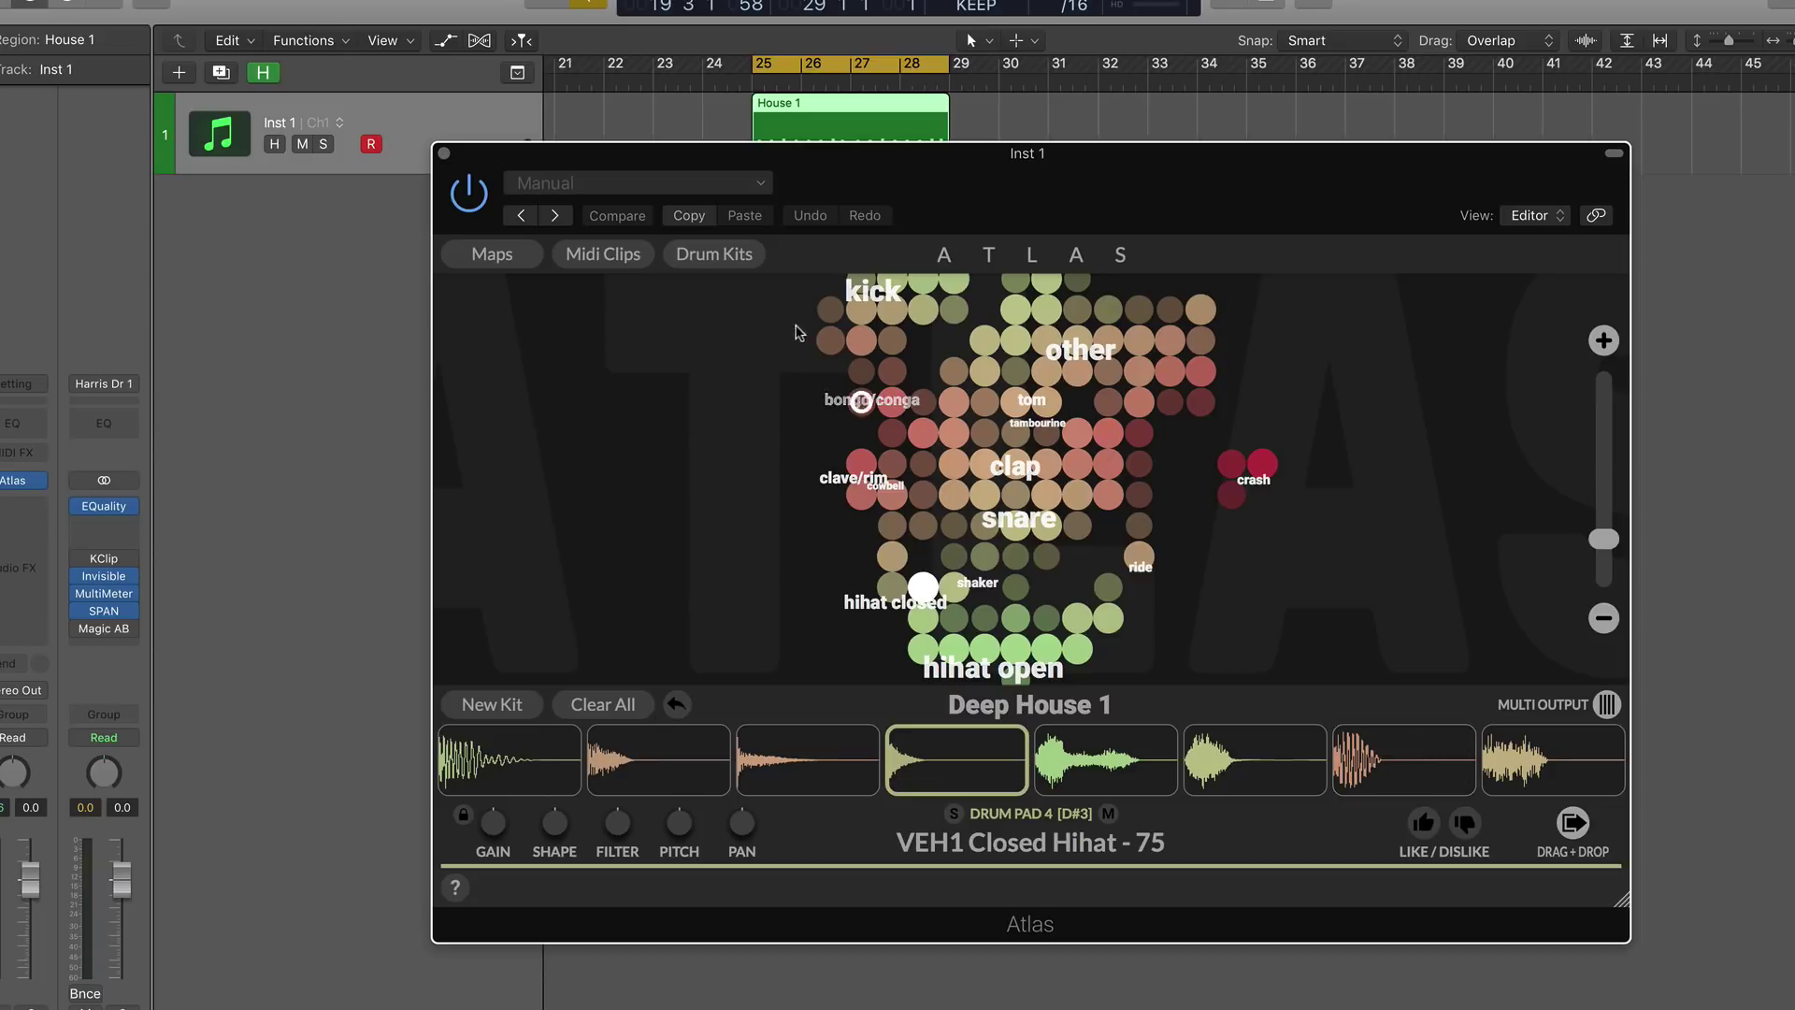
In the Drum Kits panel, cancel a kit save and open Load Drum Kit on the Drum Kits folder
left_click(729, 255)
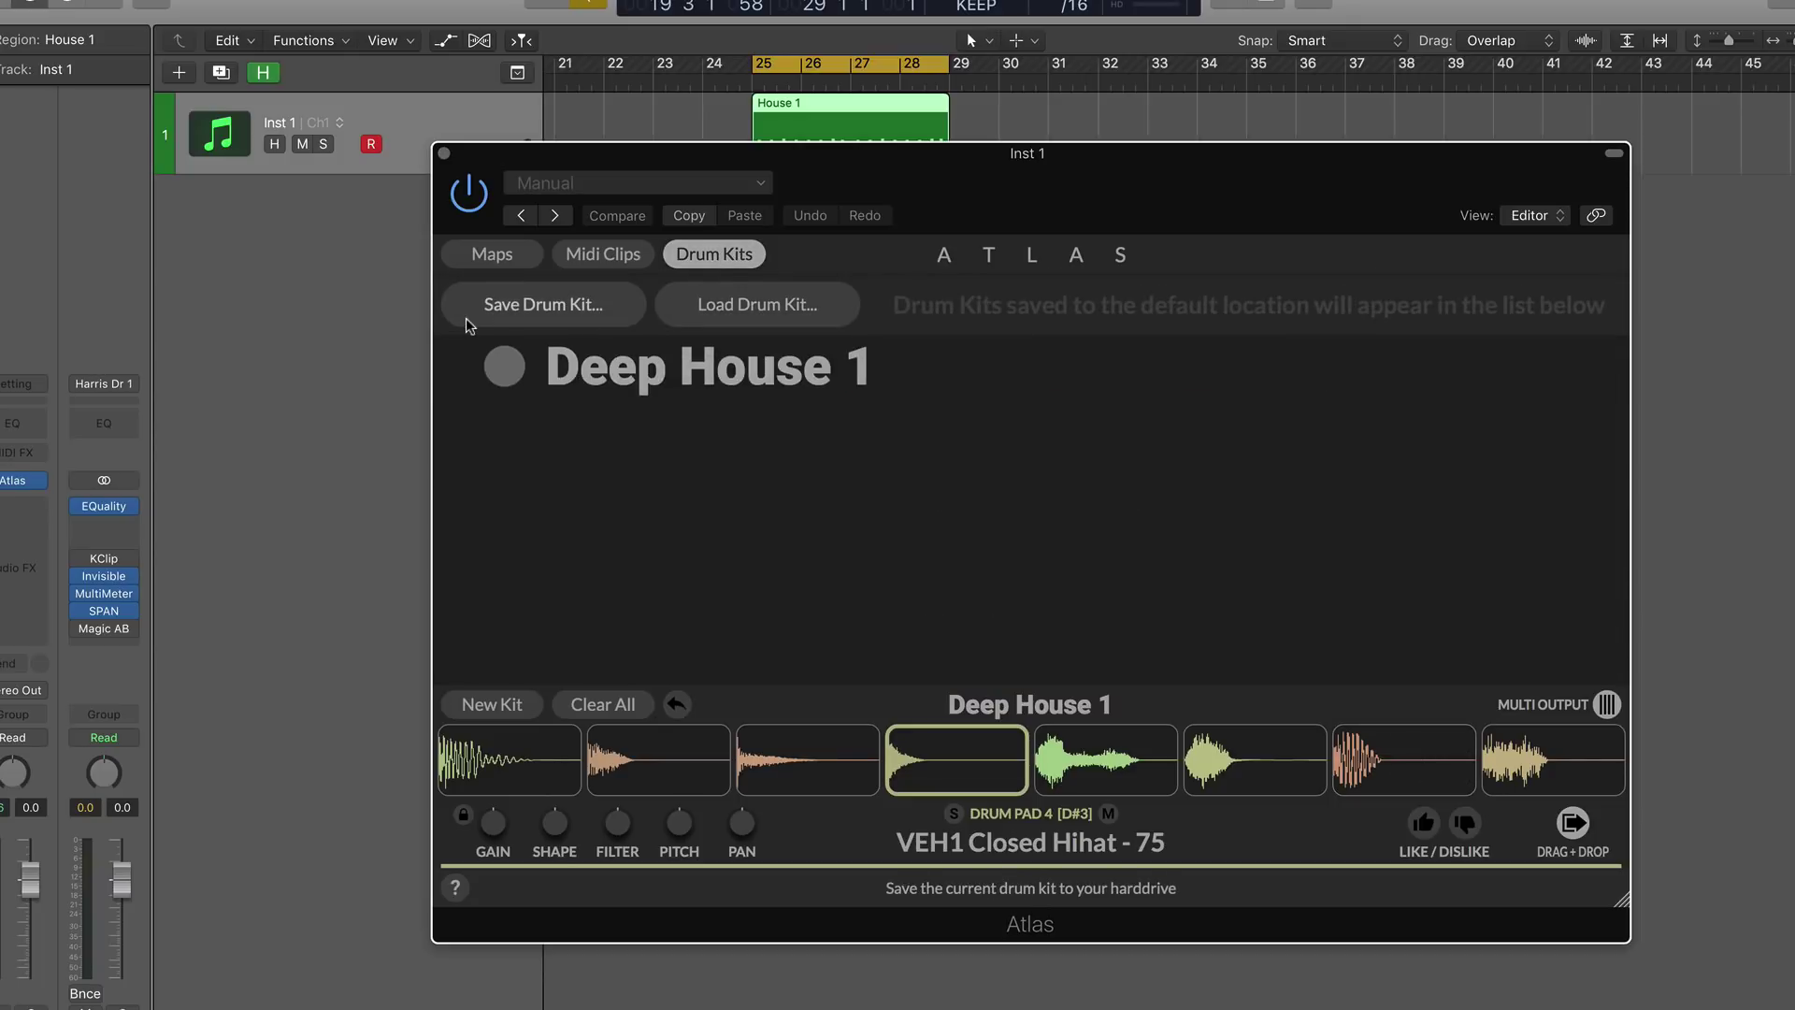
left_click(466, 318)
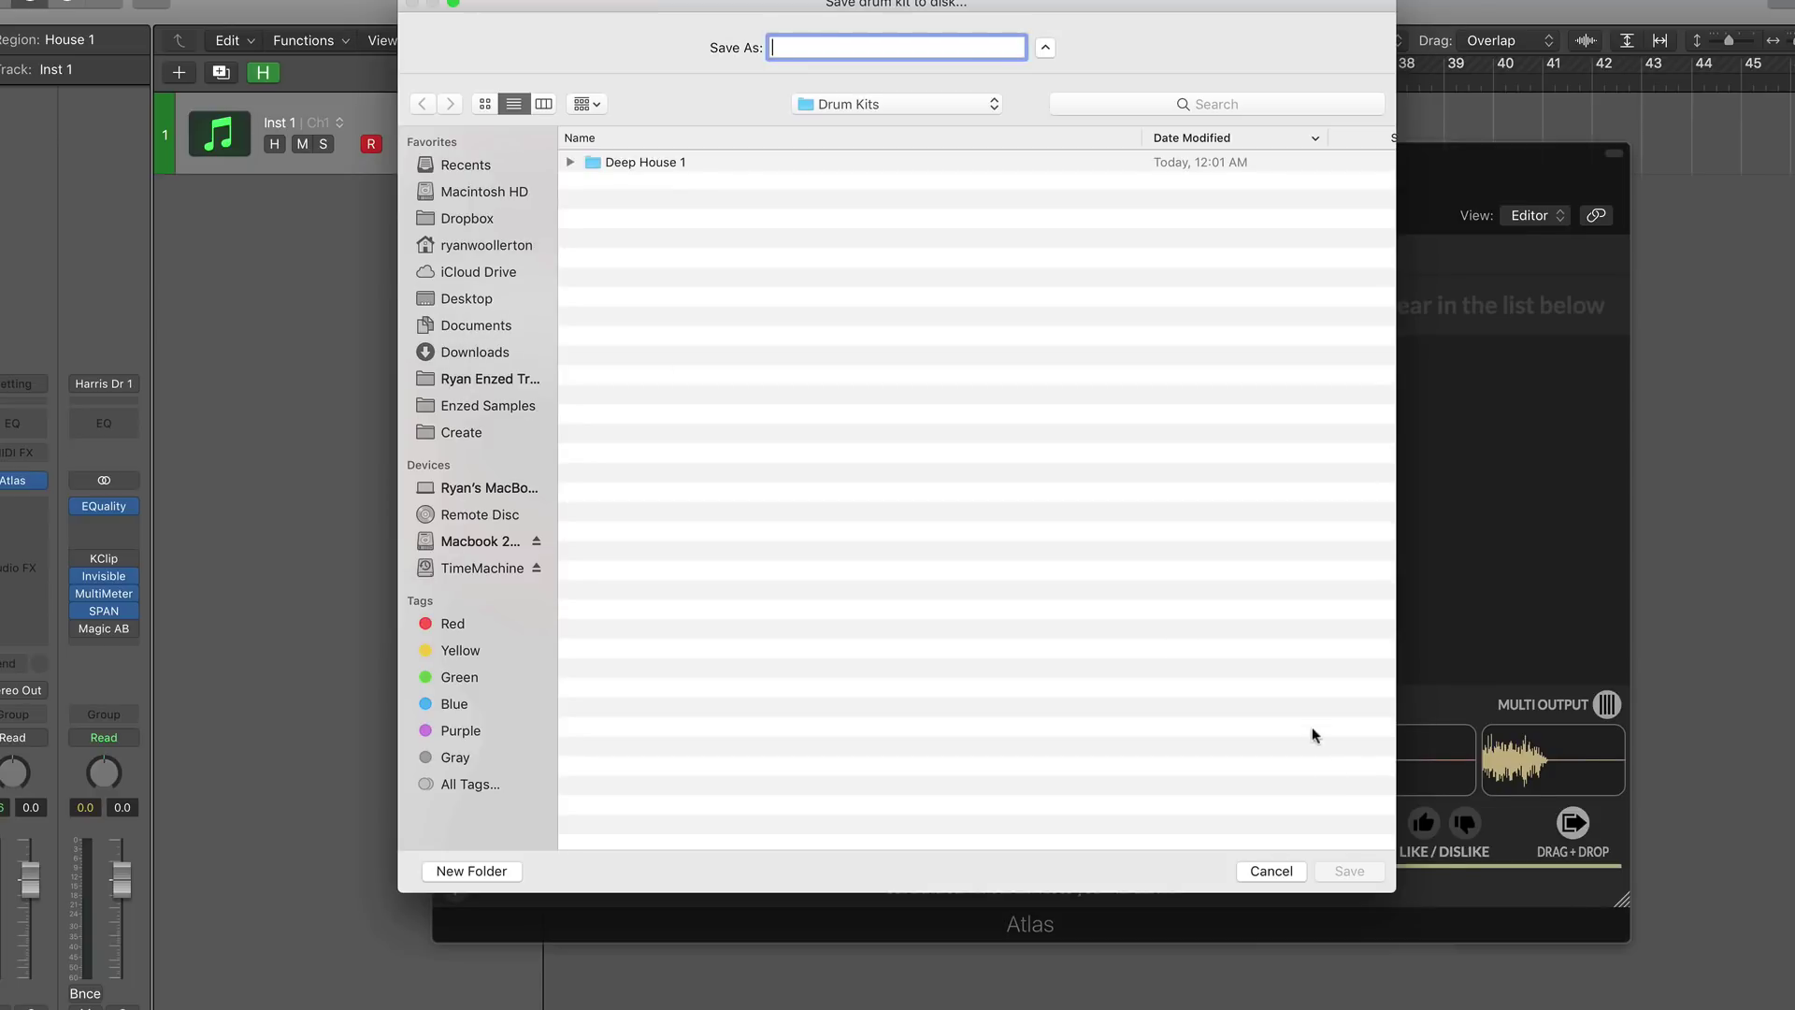
left_click(1272, 871)
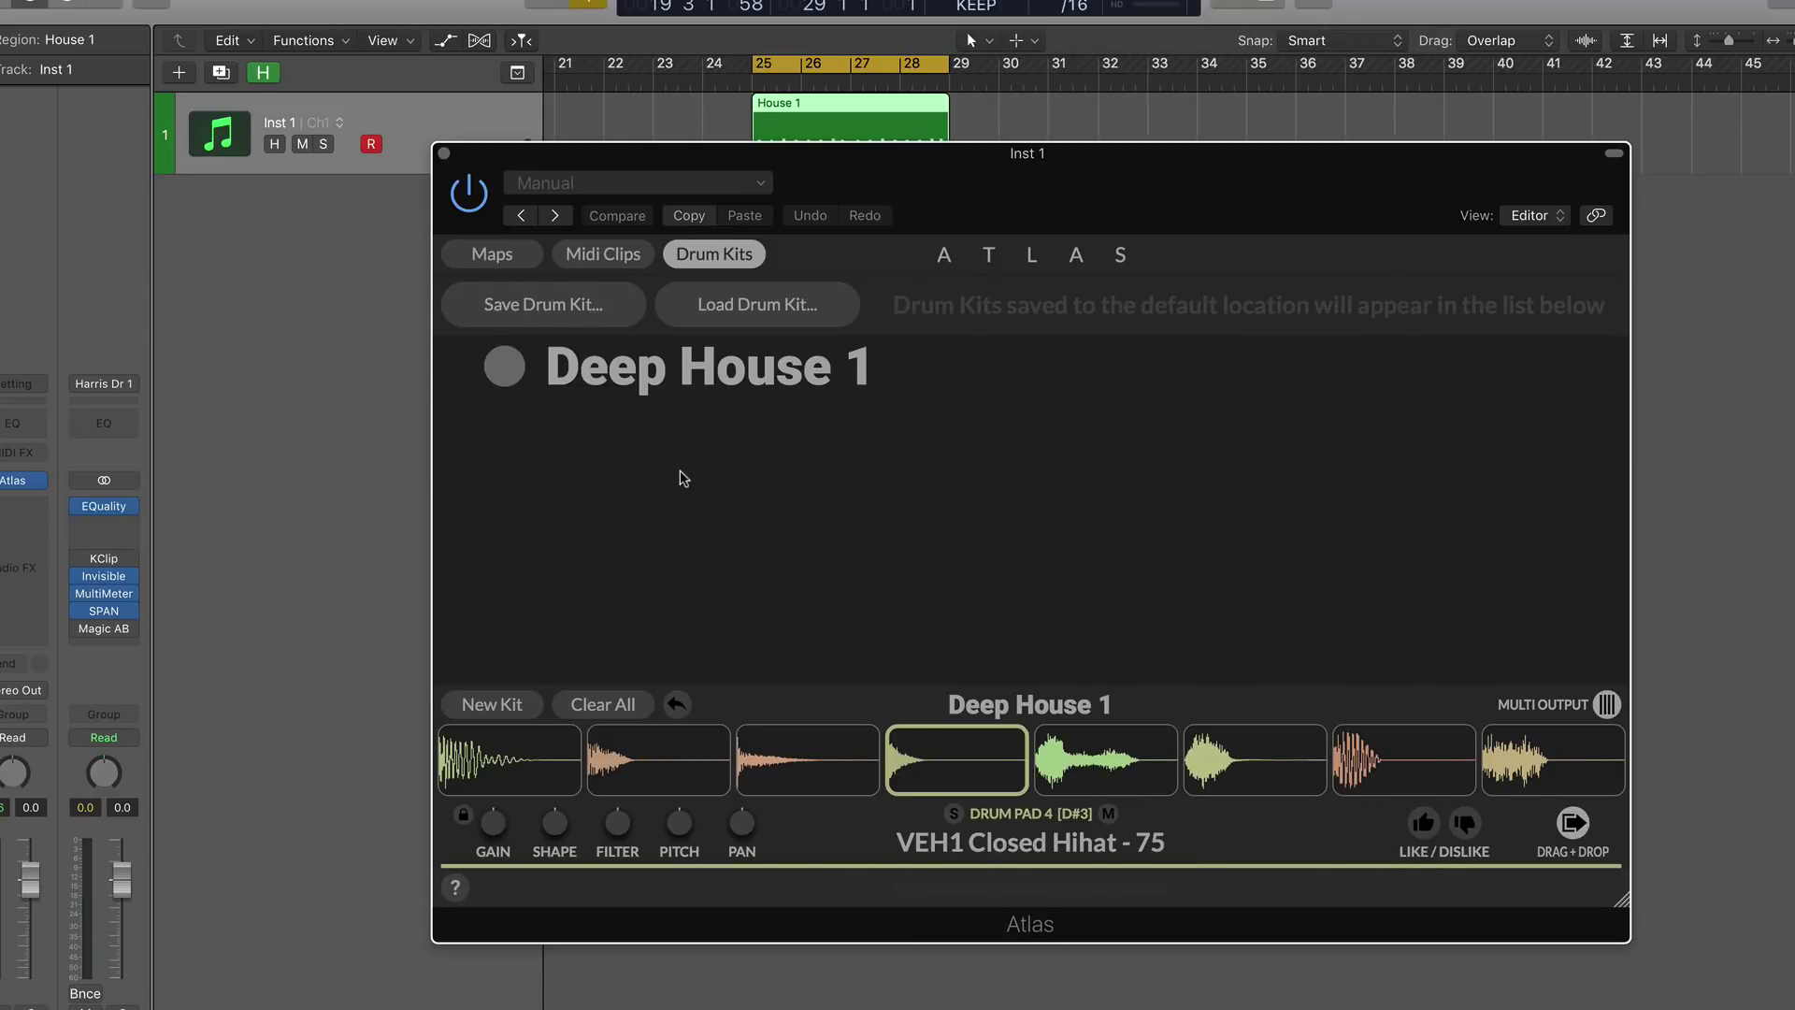
left_click(708, 304)
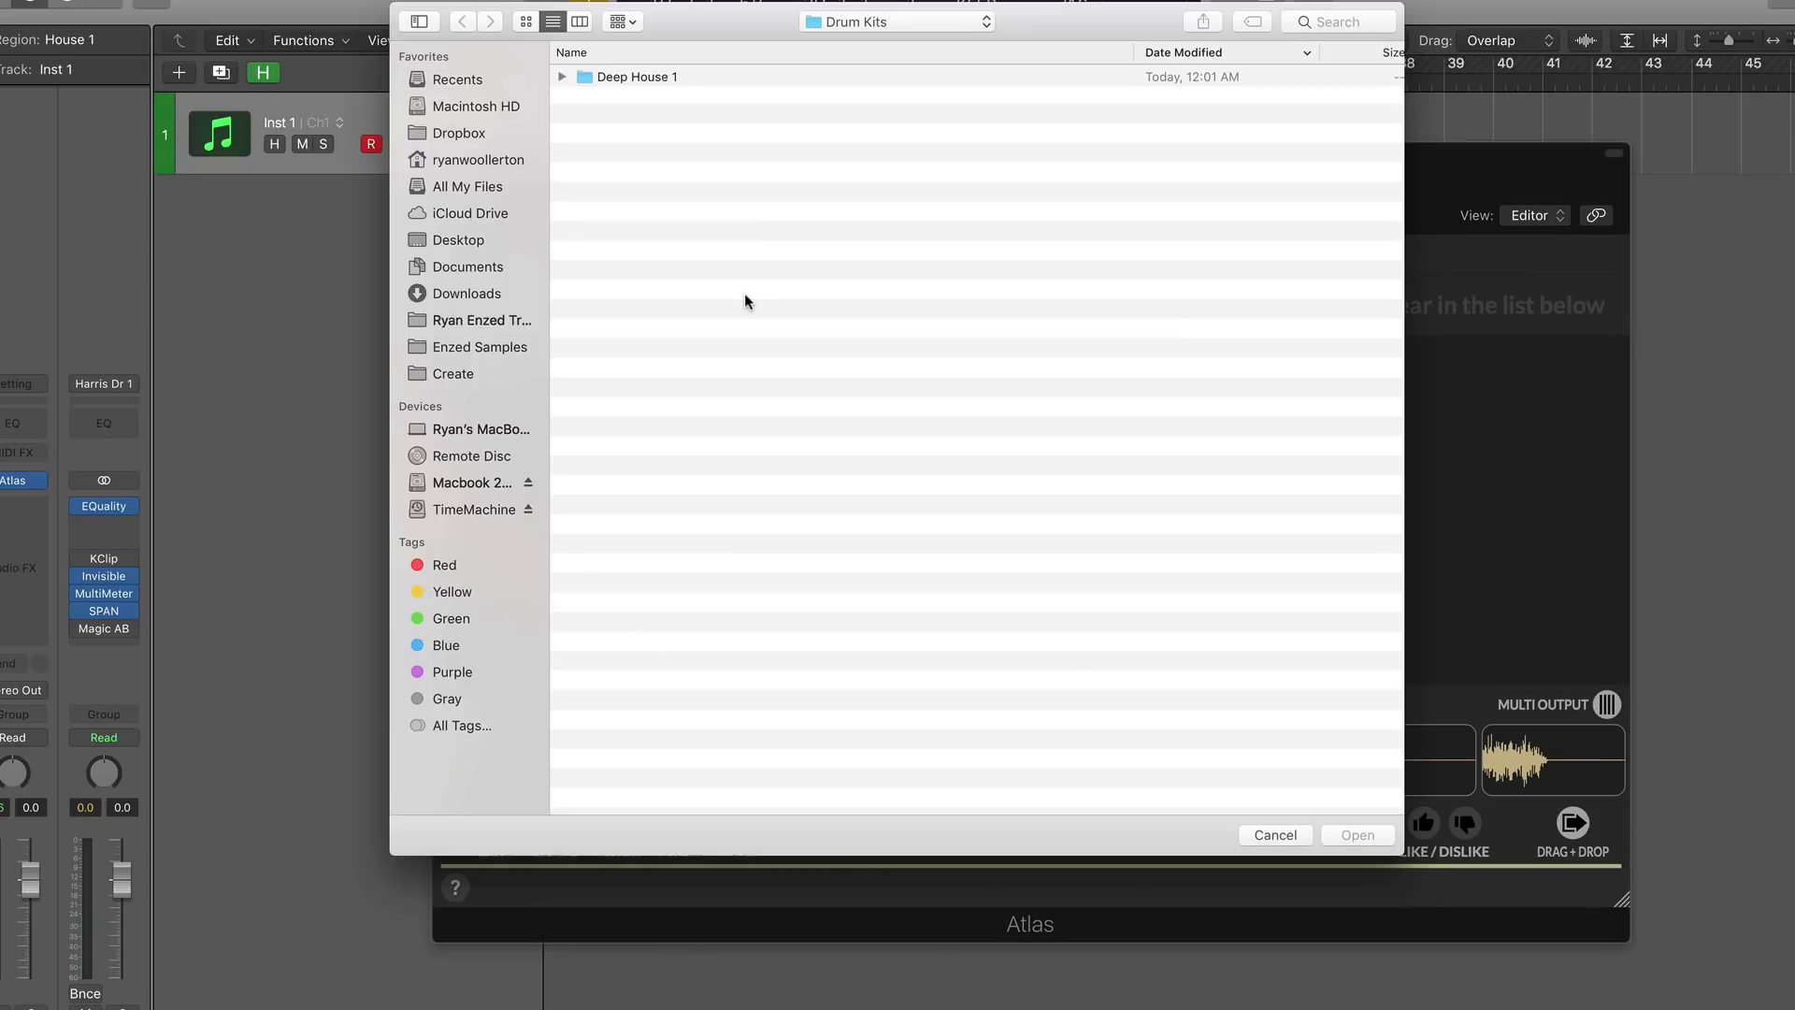